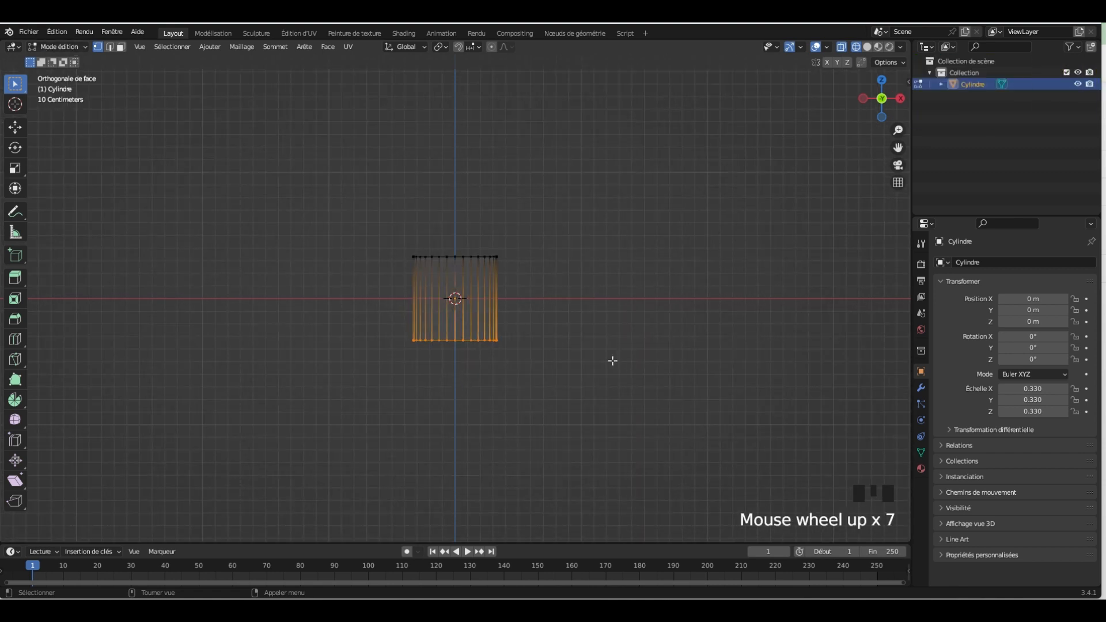
Extrude the cylinder's bottom ring about 5 m straight down, lower it further to form a long pole, and leave Edit Mode
scroll(607, 369, down, 7)
key(e)
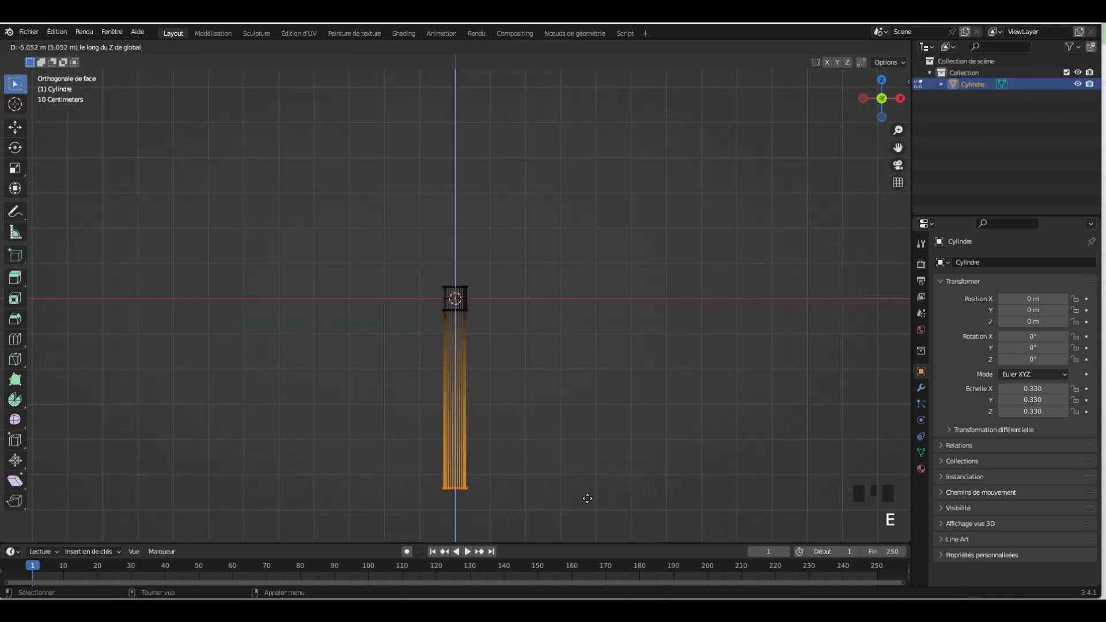
click(588, 503)
shift+middle_drag(588, 502, 591, 304)
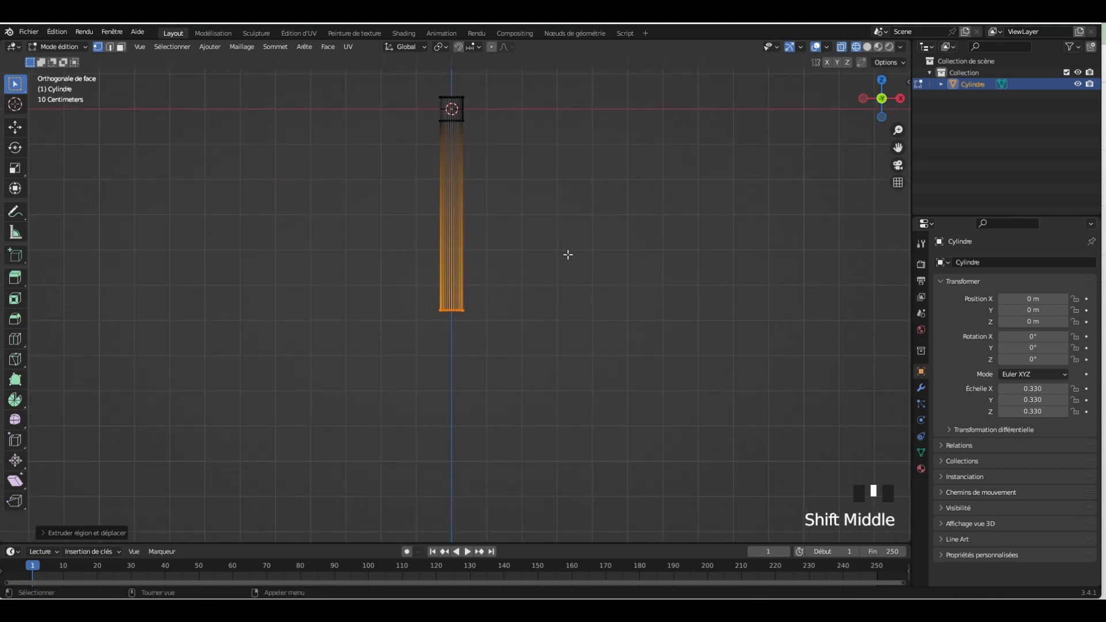
key(g)
click(566, 376)
shift+middle_drag(462, 95, 477, 198)
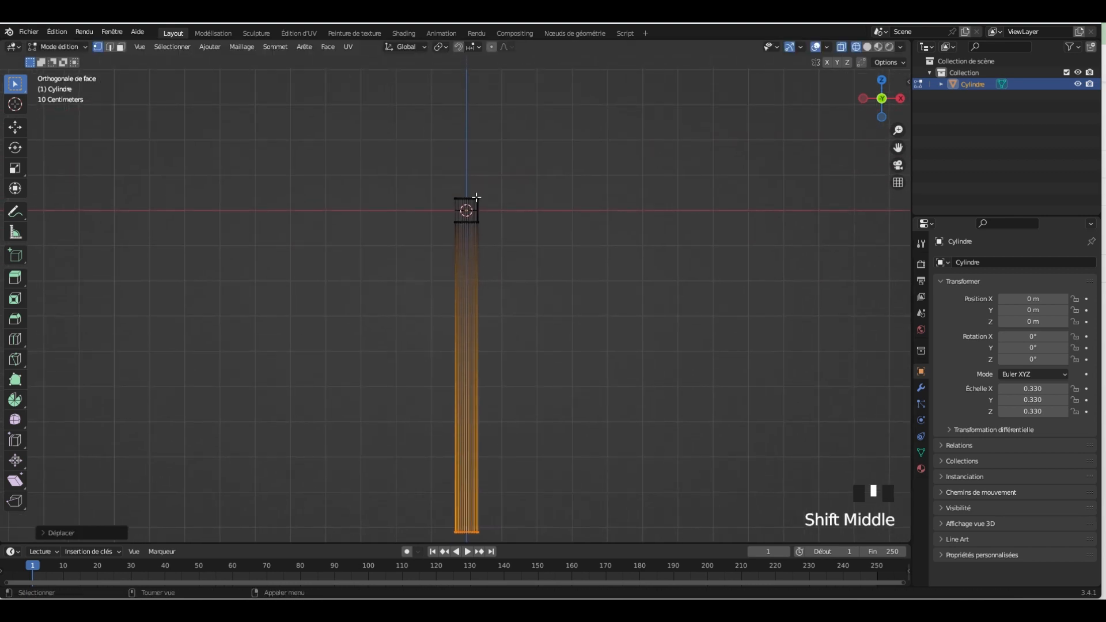
scroll(510, 192, up, 3)
key(Tab)
In top view, add a plane and move it diagonally off the origin to about X 1.11 m, Y -1.12 m
scroll(567, 181, up, 2)
shift+middle_drag(567, 181, 554, 296)
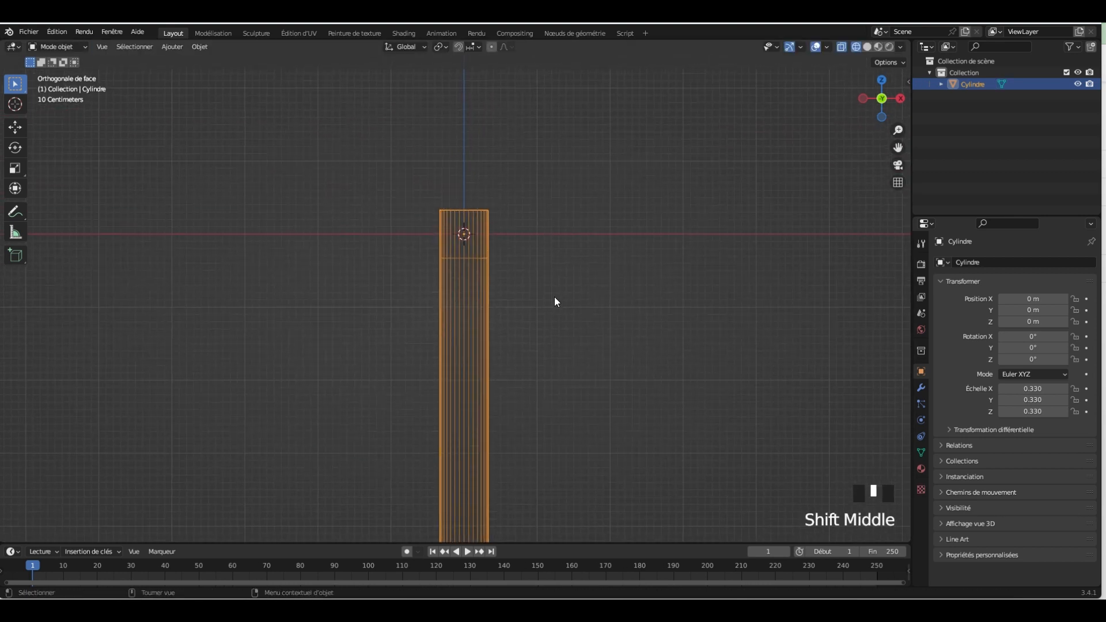
key(KP_7)
scroll(554, 296, down, 2)
click(554, 303)
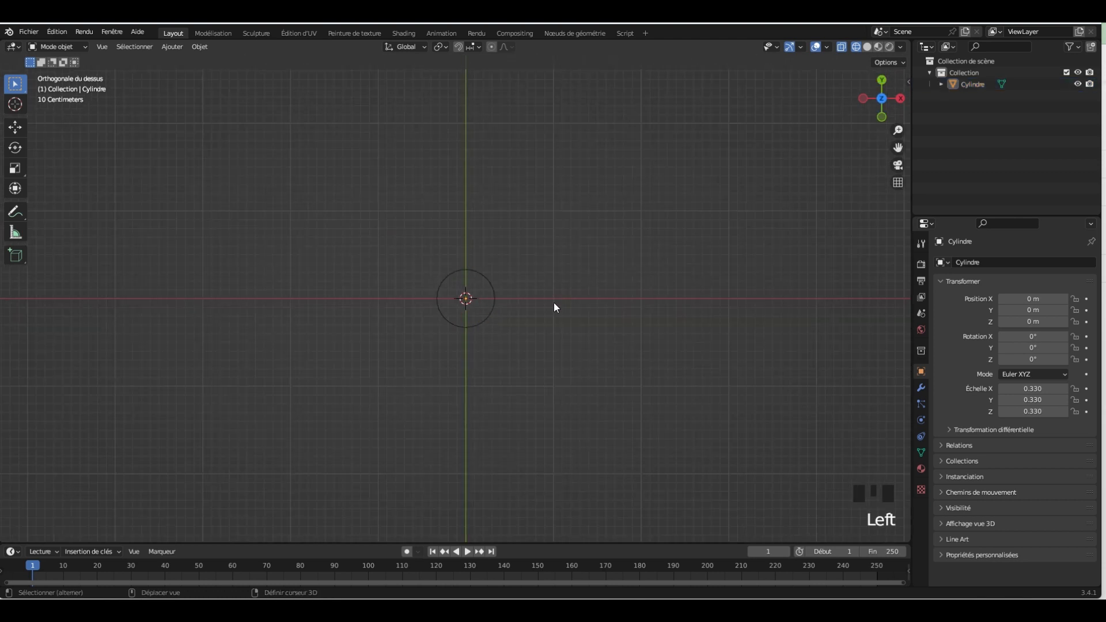
key(shift+a)
click(602, 304)
key(g)
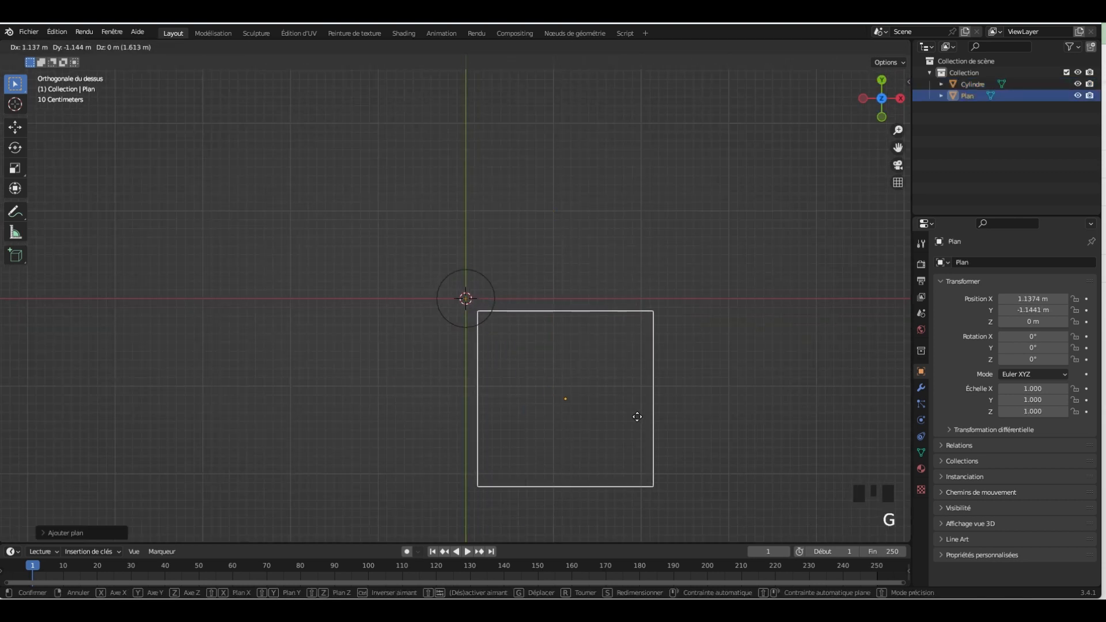
click(633, 413)
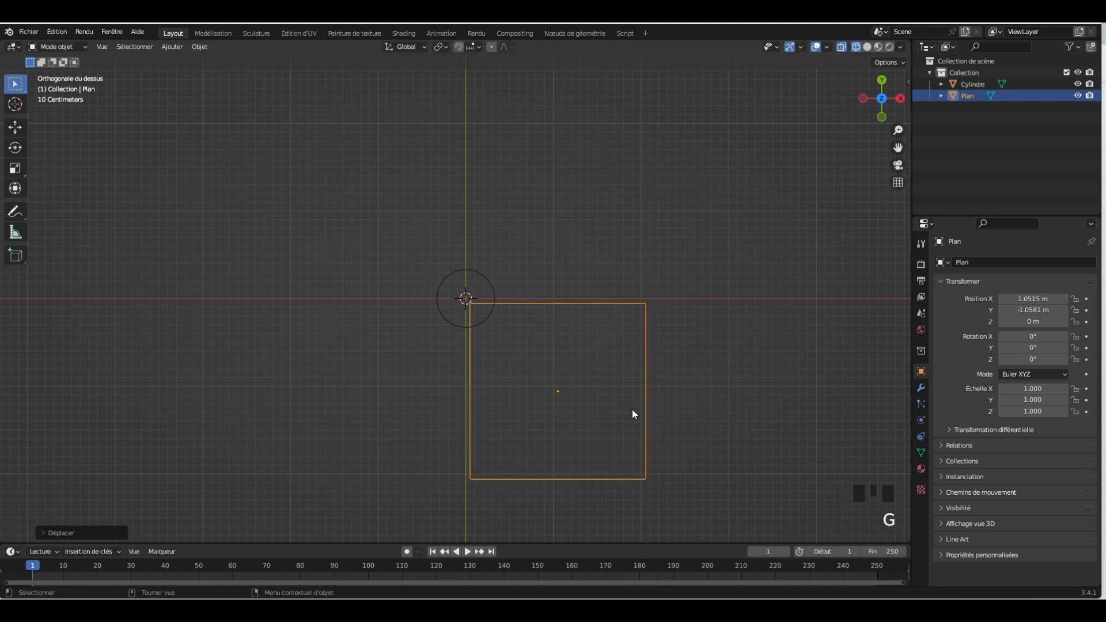
key(g)
click(638, 413)
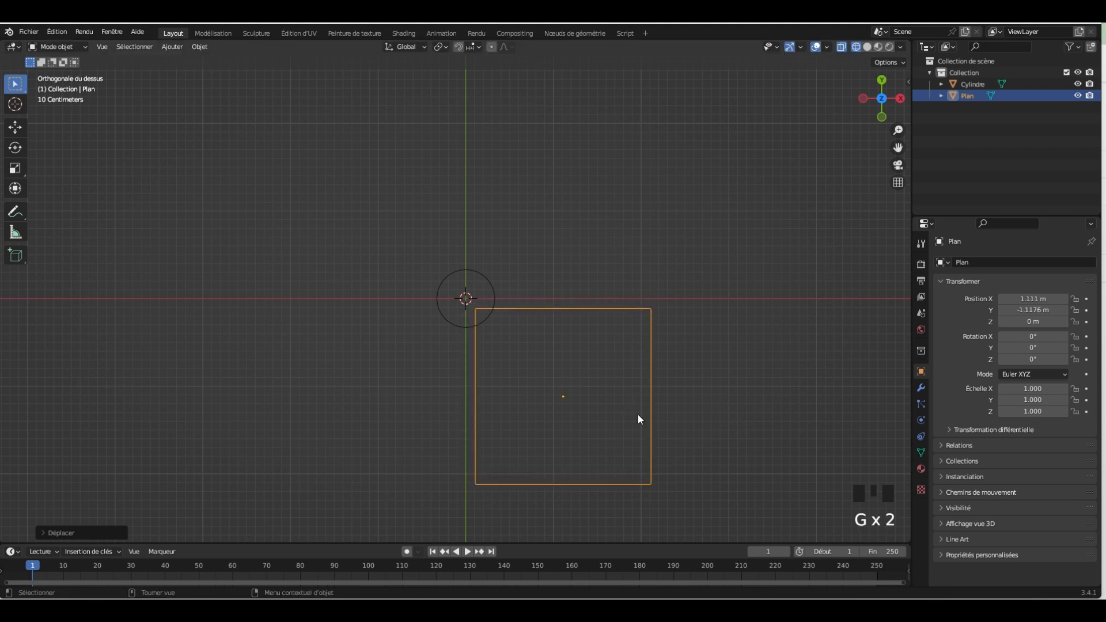
Apply all transformations to the plane
key(ctrl+a)
click(627, 407)
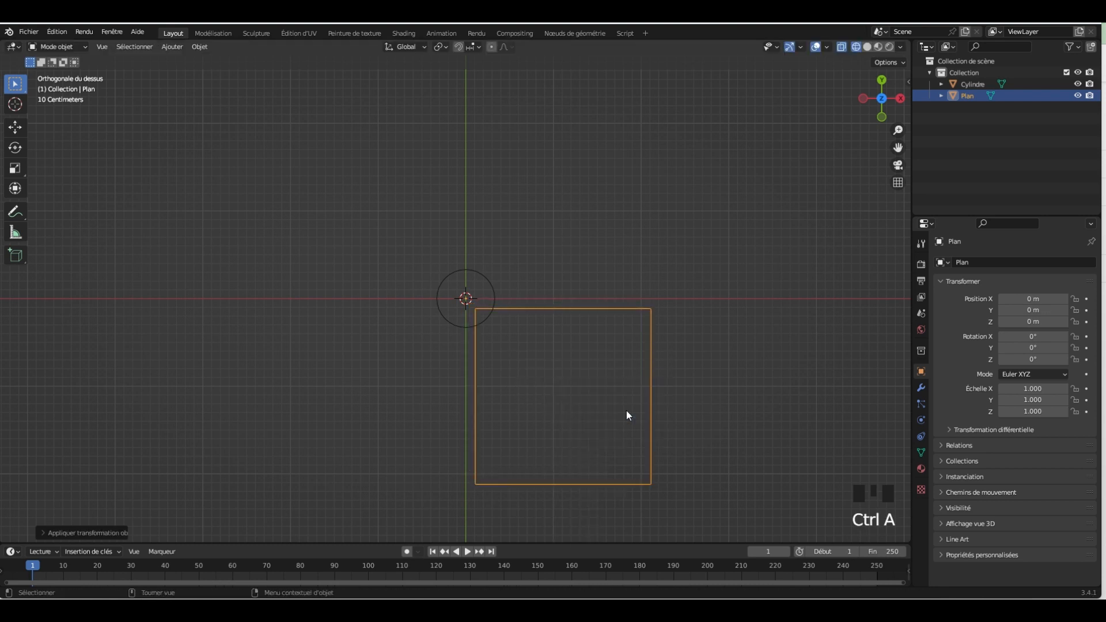
key(ctrl+a)
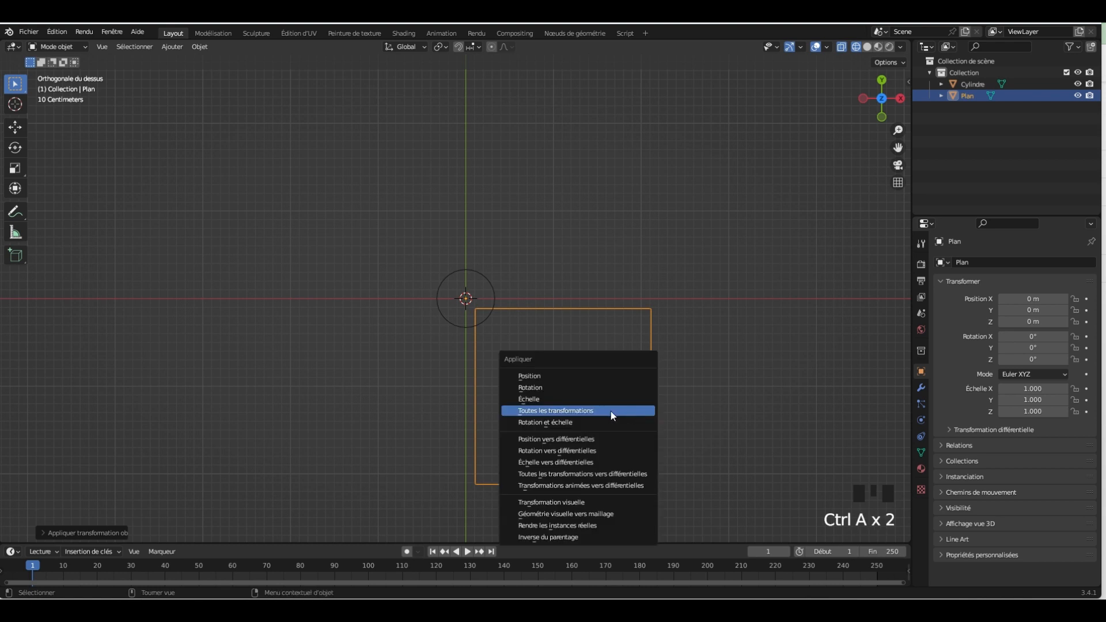
click(627, 411)
key(ctrl+a)
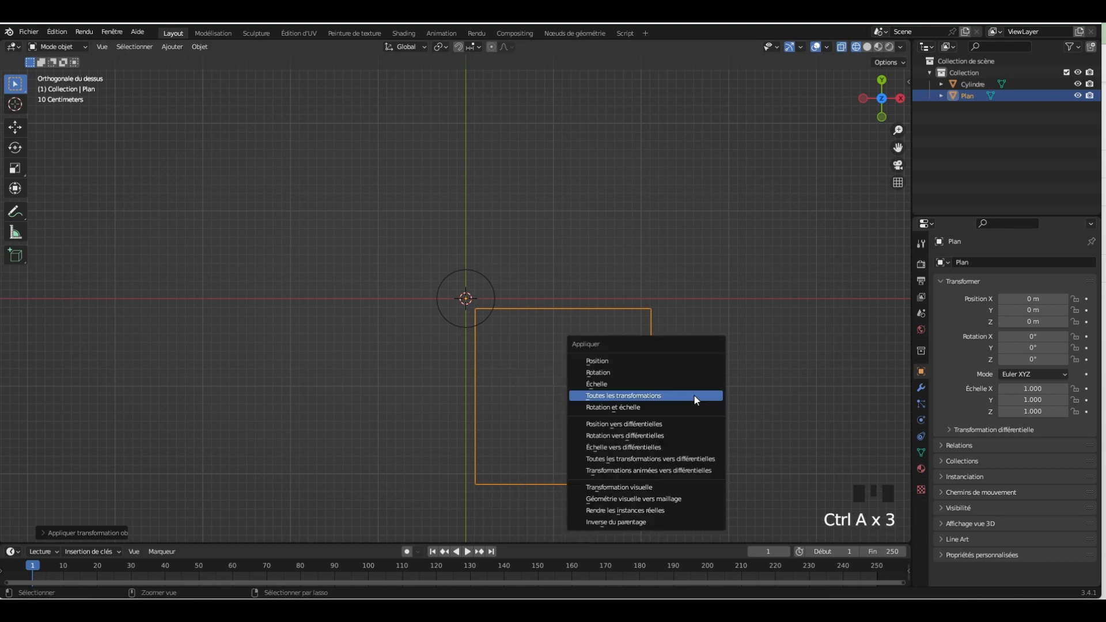
click(641, 395)
Select the plane's corner vertex nearest the origin in Edit Mode and show its coordinates
key(Tab)
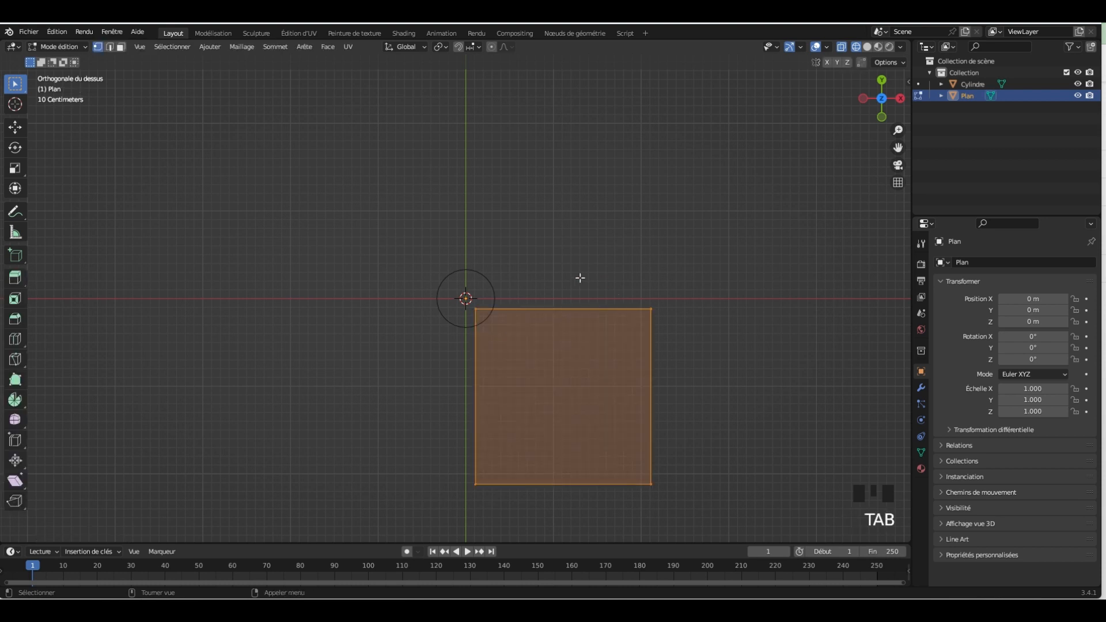
click(473, 303)
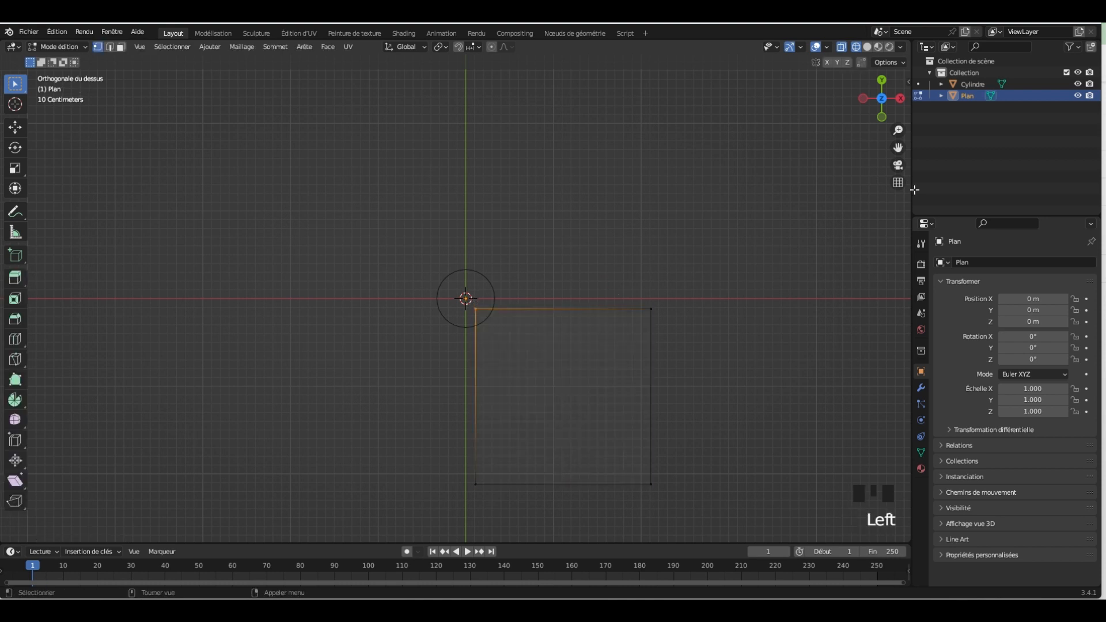
click(908, 81)
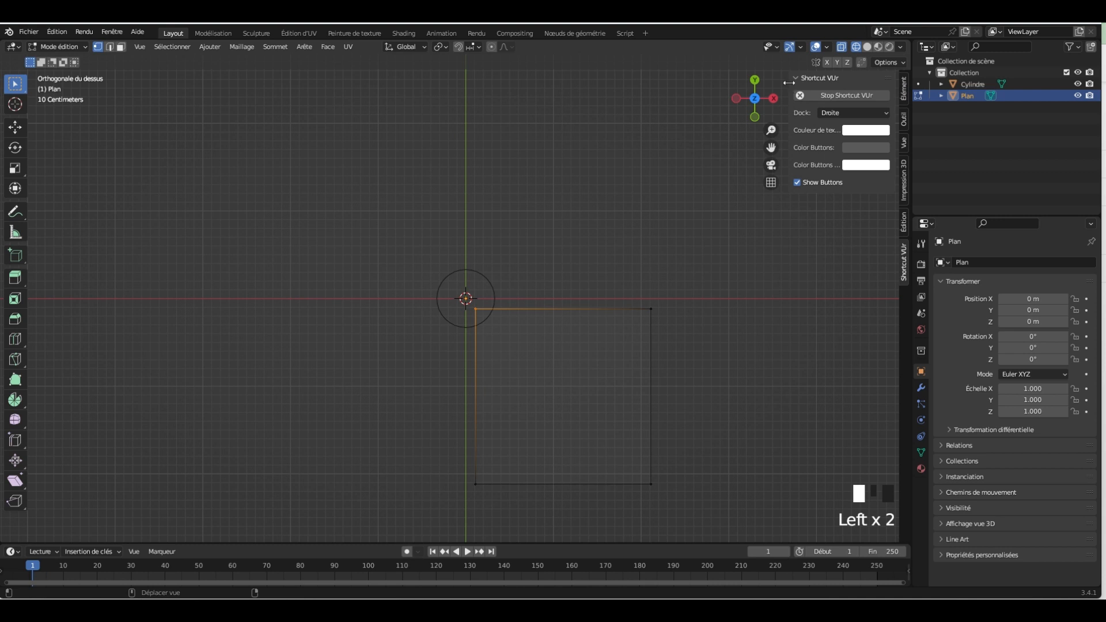
drag(790, 82, 914, 78)
click(908, 81)
click(903, 82)
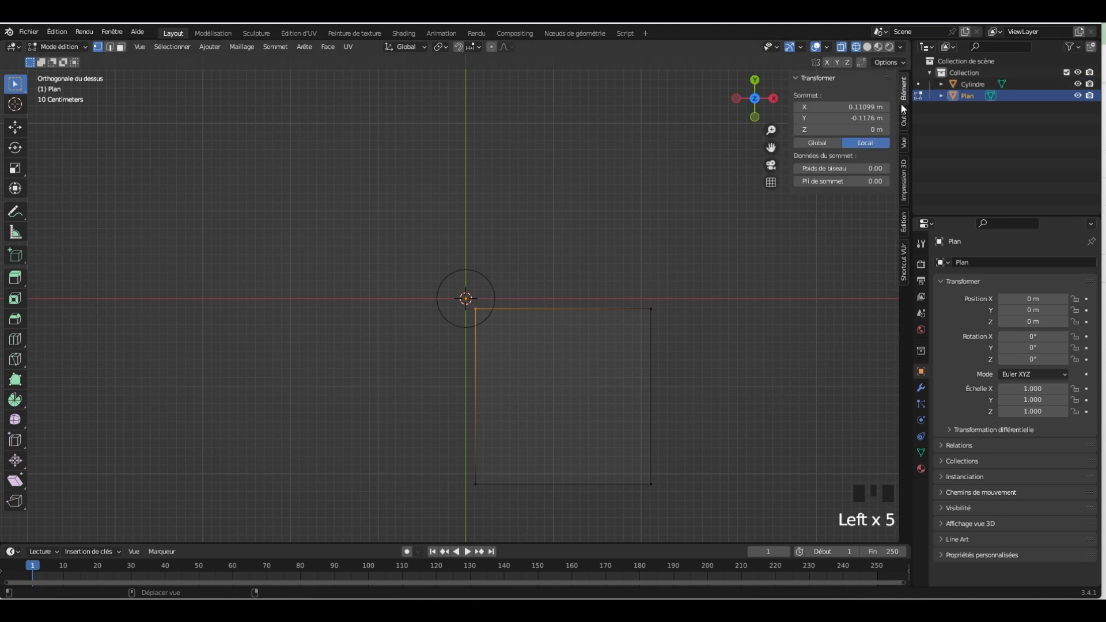
Set the selected corner vertex's local X and Y coordinates to 0 m
click(849, 105)
click(848, 105)
click(849, 106)
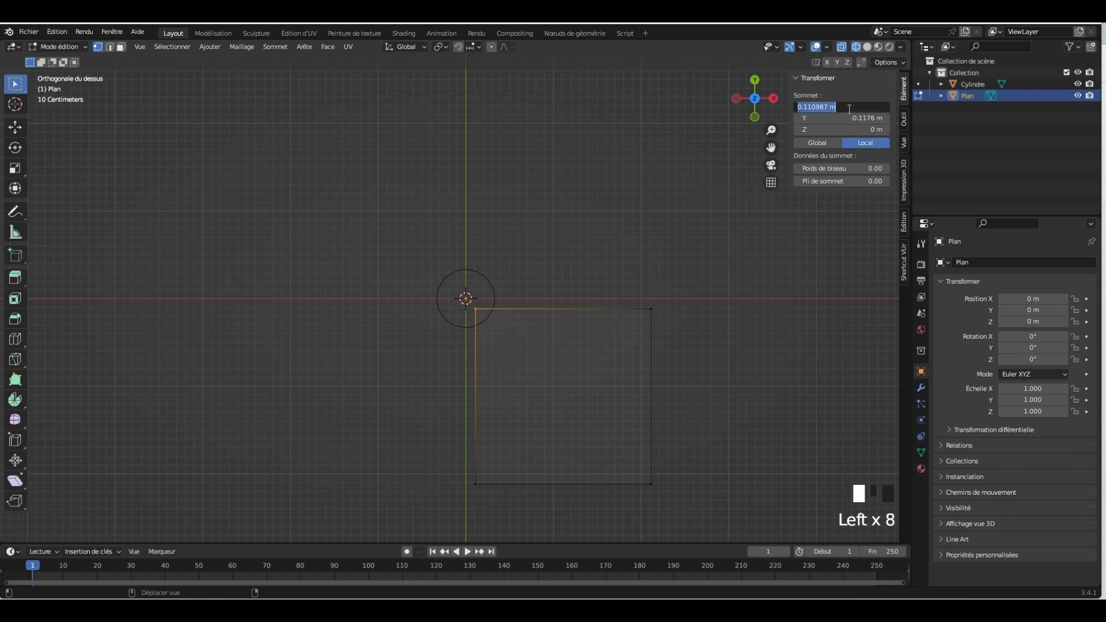
text(0)
key(Return)
click(848, 117)
text(0)
key(Return)
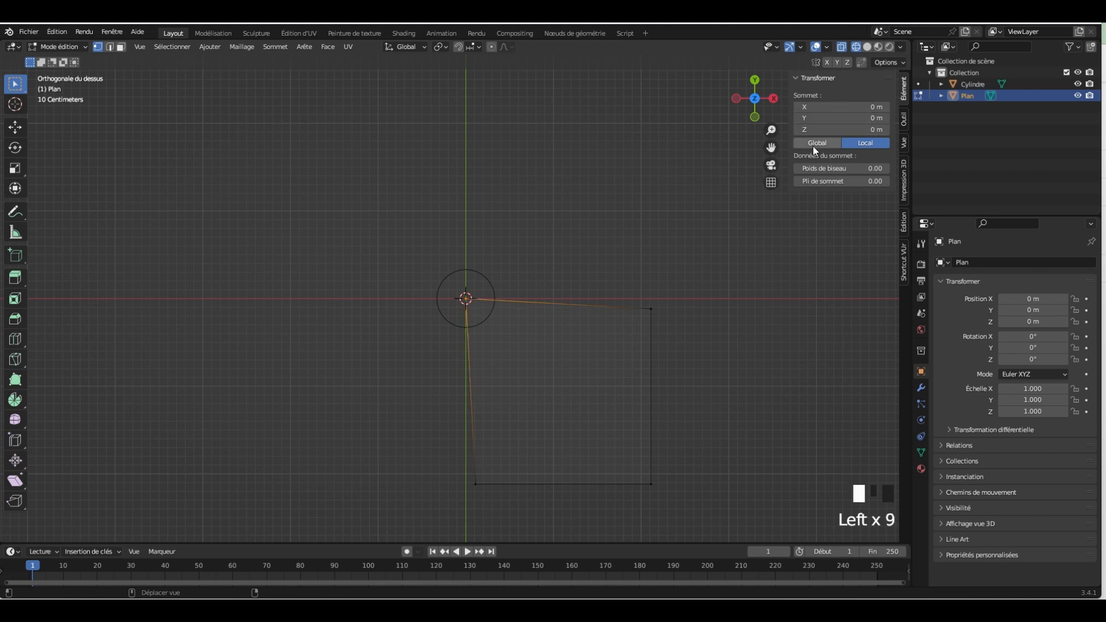
Put the plane's lower inner corner on the Y axis by setting its X coordinate to 0 m
click(495, 423)
click(847, 107)
text(0)
key(Return)
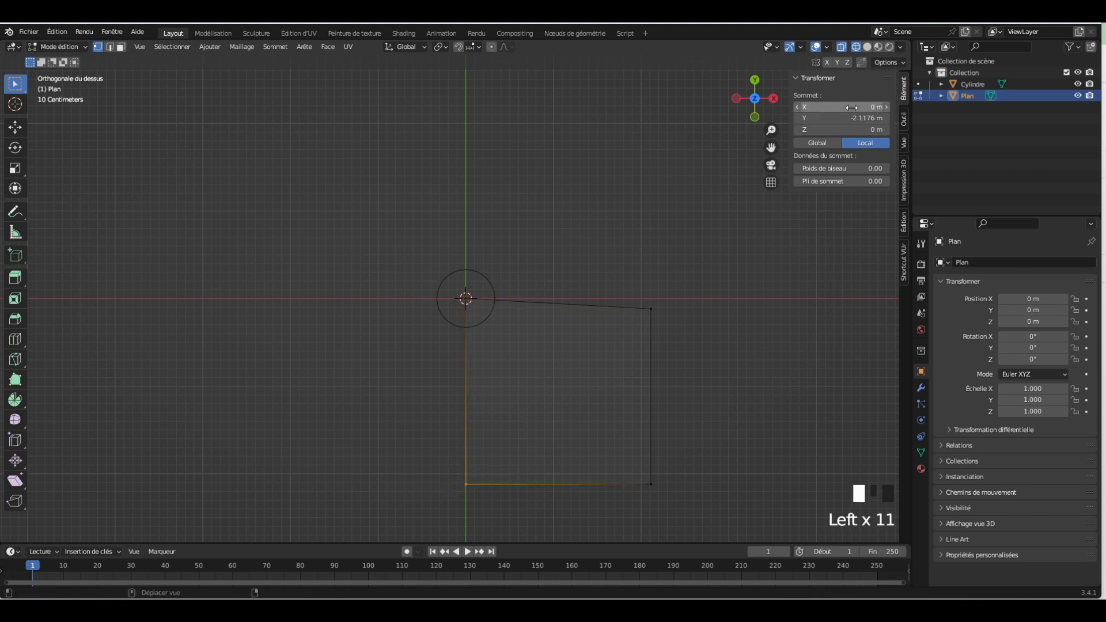
Move the plane's upper outer corner inward and down to slant the upper edge, about 2 m from the Y axis
drag(626, 262, 711, 355)
key(g)
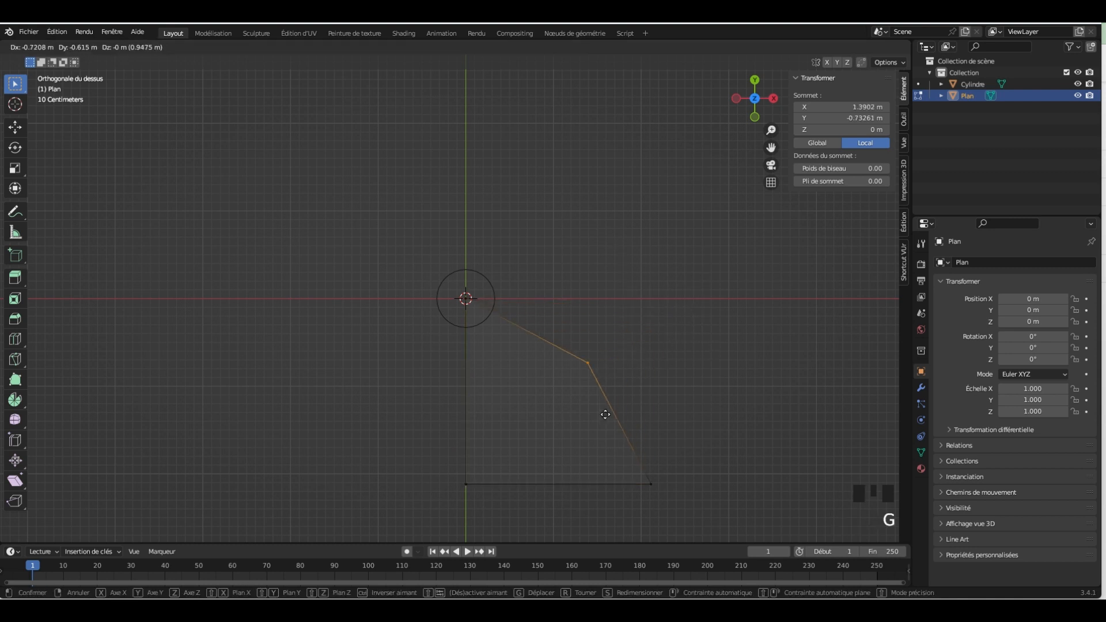
click(662, 441)
Move the plane's lower outer corner to about X 1.99 m, Y -3.01 m, and leave Edit Mode
shift+middle_drag(721, 443, 653, 231)
click(623, 333)
key(g)
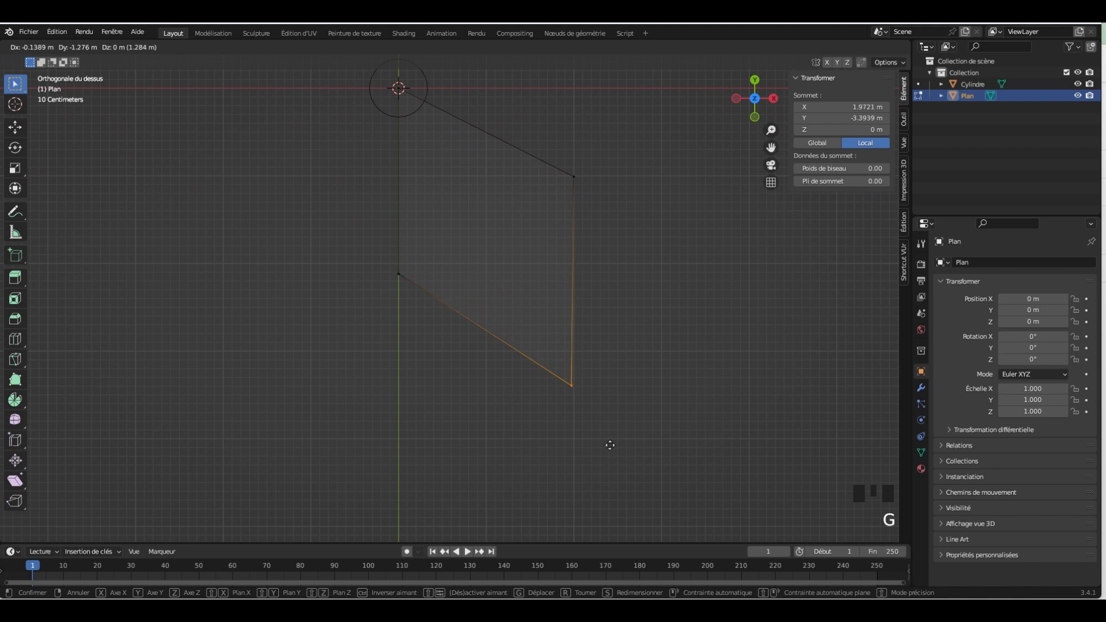
click(610, 410)
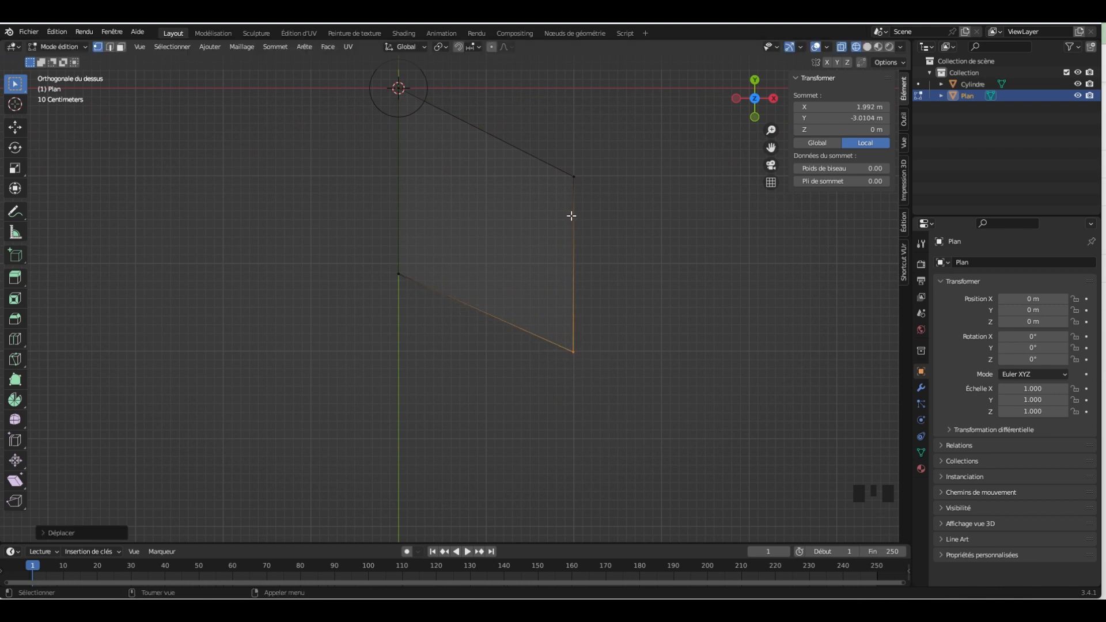
key(Tab)
Scale the plane up uniformly to about 1.51 from the pole's centre
middle_drag(608, 199, 585, 267)
scroll(585, 267, down, 3)
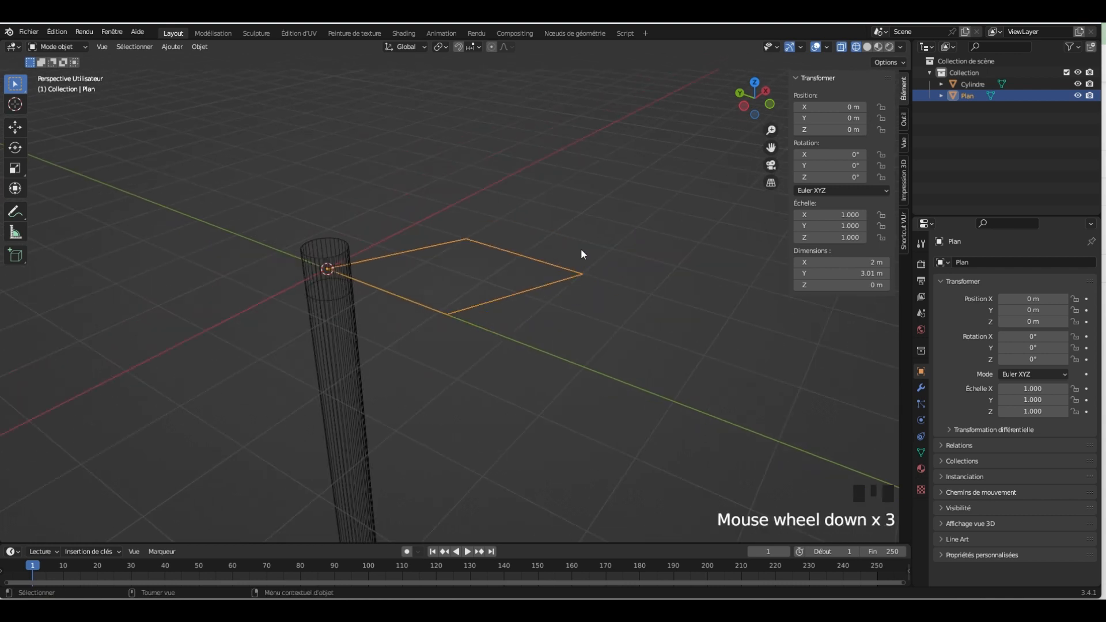
key(s)
click(690, 329)
key(s)
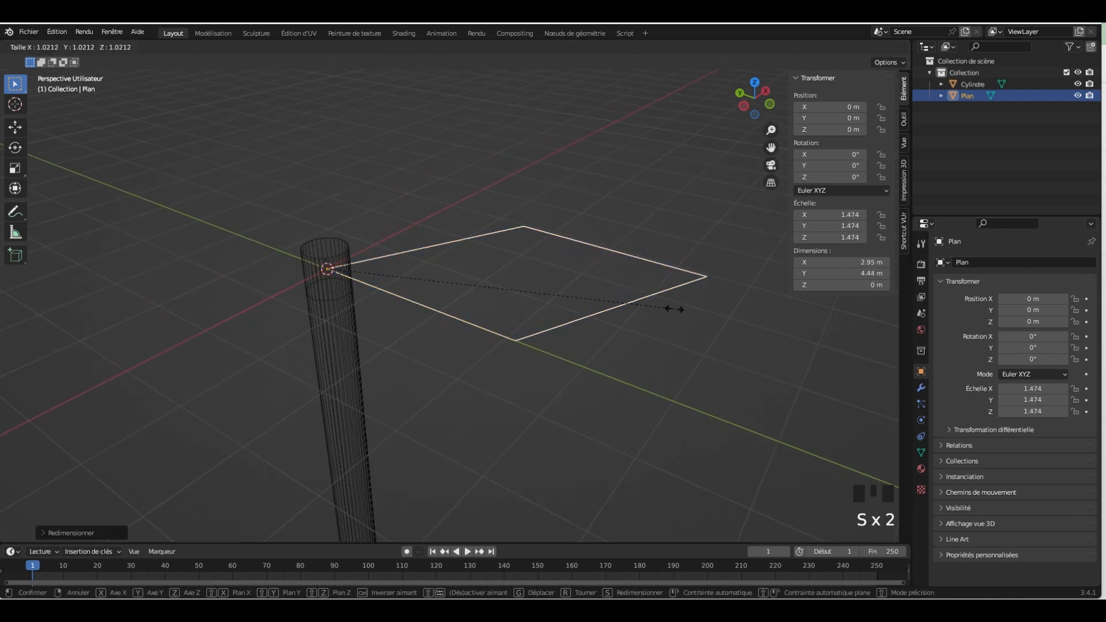
click(676, 309)
middle_drag(676, 308, 537, 321)
key(s)
click(688, 329)
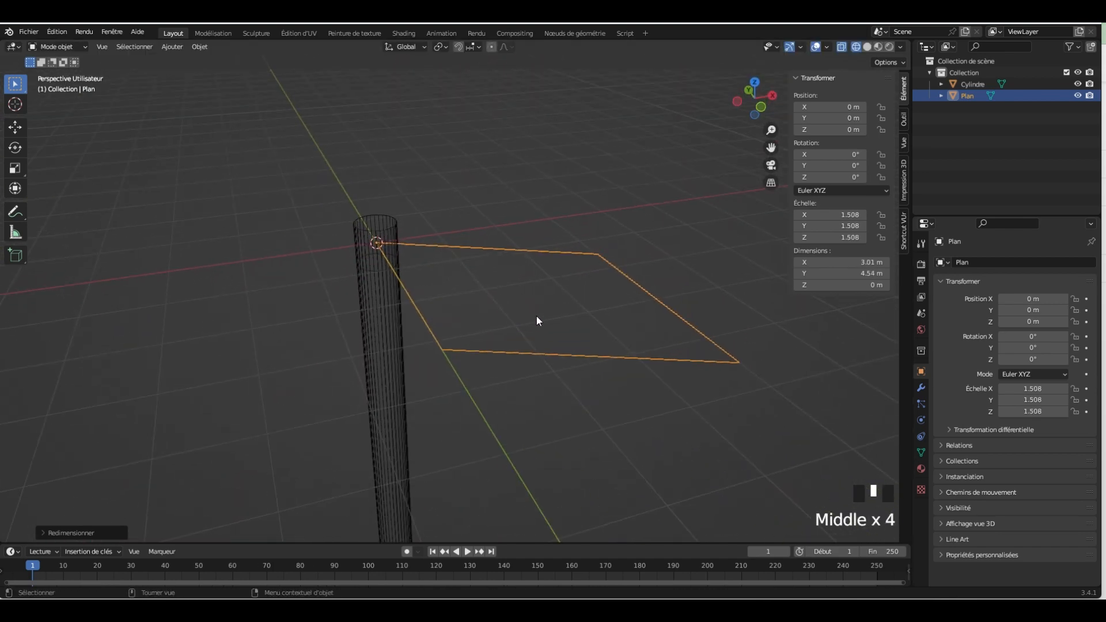
Check the shapes of the pole and plane in solid shading, and return to wireframe display
click(867, 47)
middle_drag(766, 82, 613, 210)
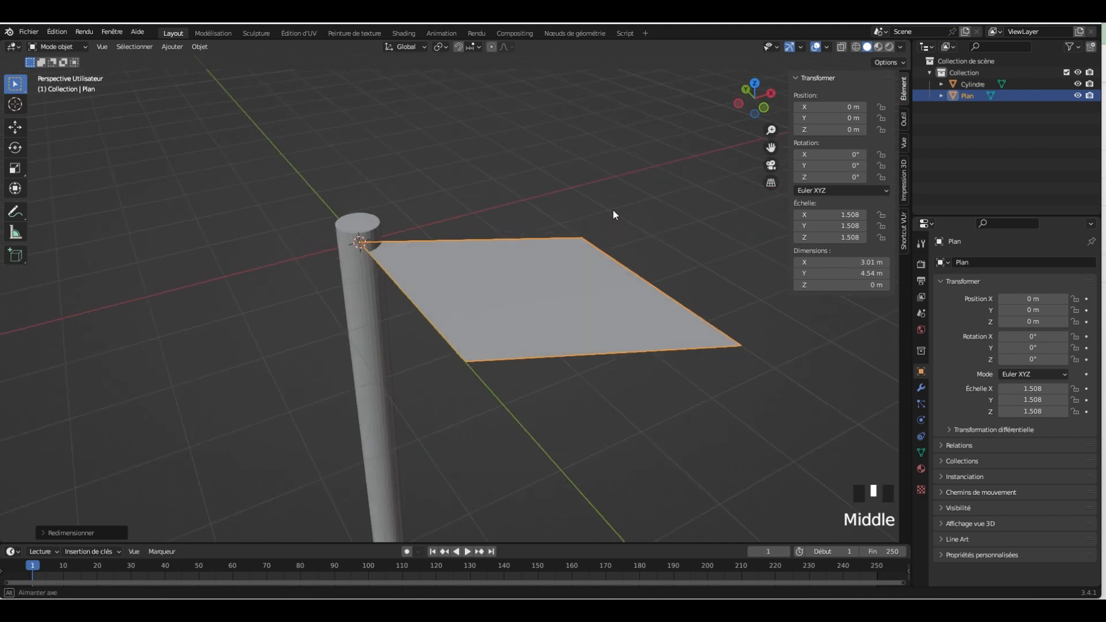
click(616, 206)
click(568, 299)
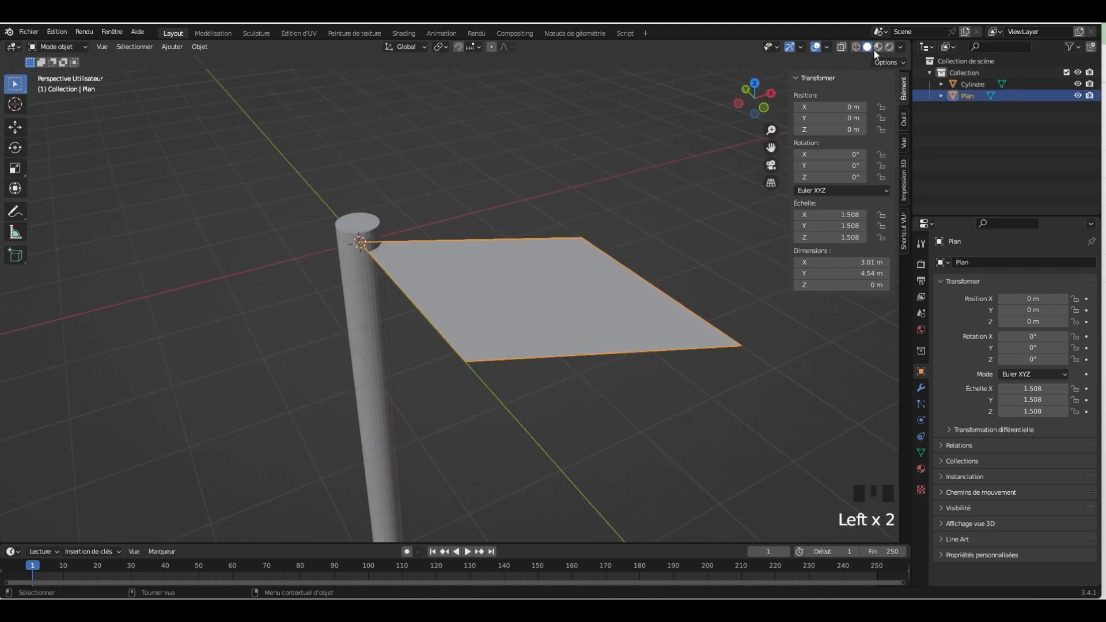
click(857, 47)
right_click(572, 182)
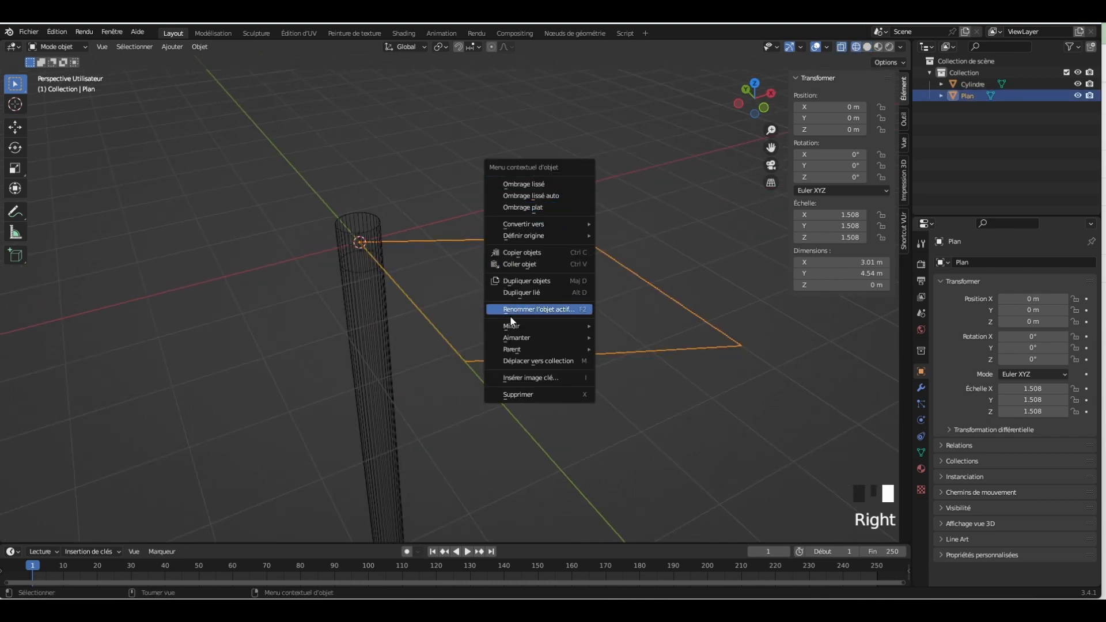
right_click(633, 278)
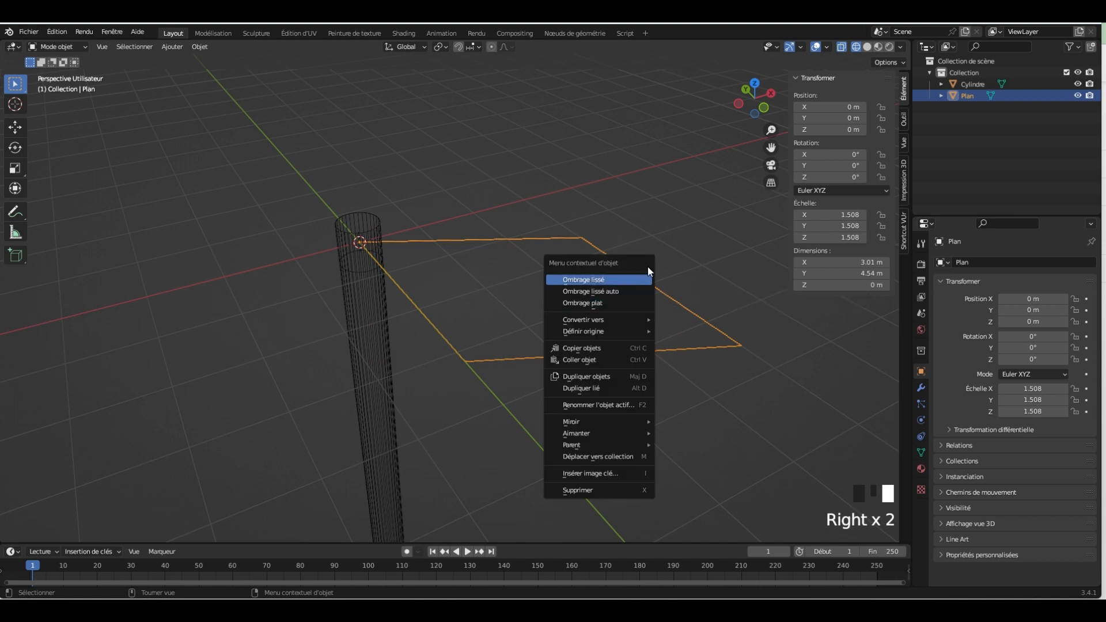
click(709, 292)
click(680, 295)
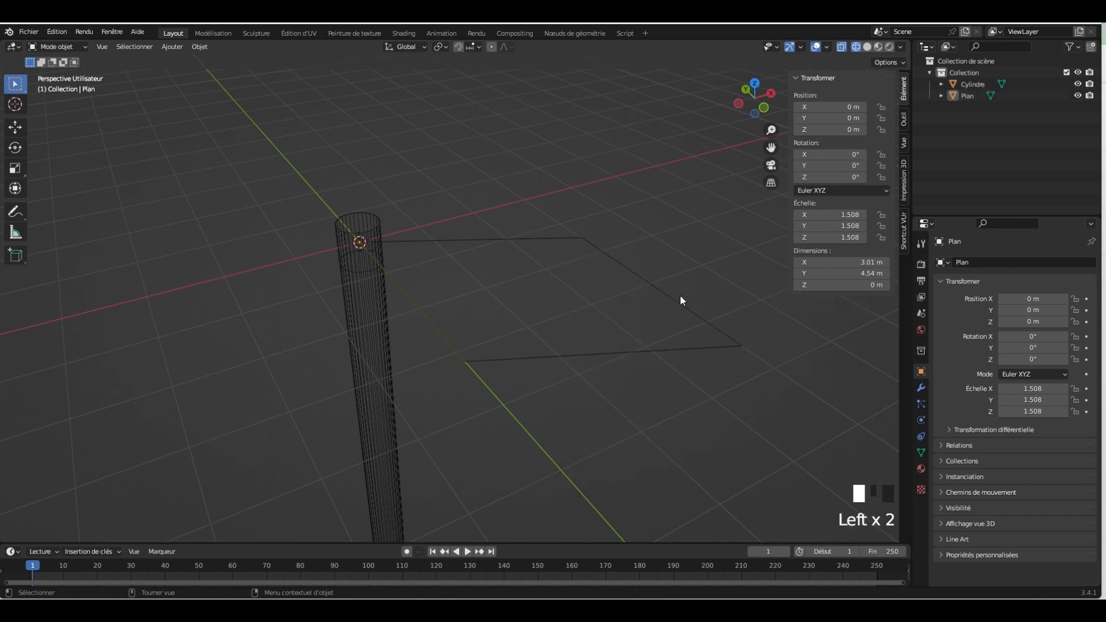
Select the whole plane mesh in Edit Mode and subdivide it twice into a four-by-four grid
key(Tab)
click(388, 182)
drag(221, 148, 815, 439)
right_click(527, 296)
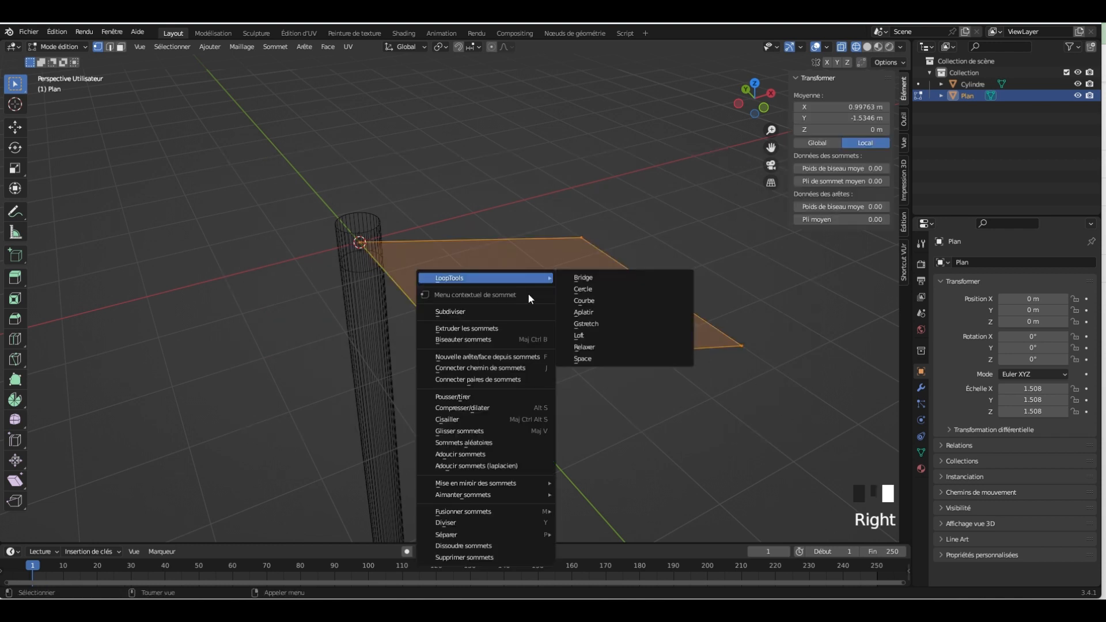
click(509, 310)
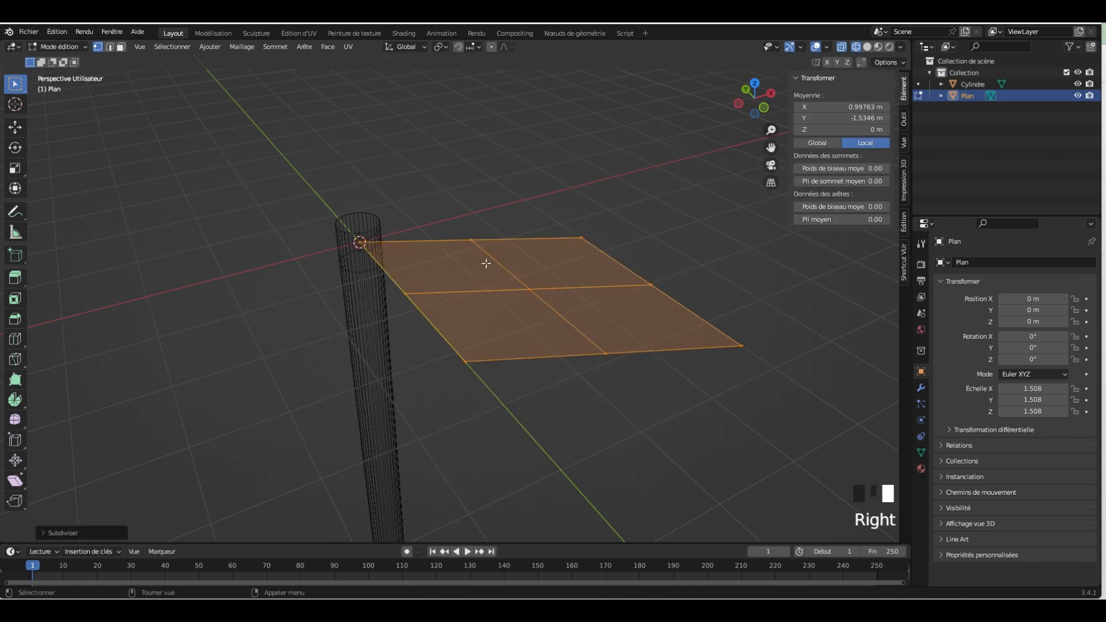
right_click(525, 338)
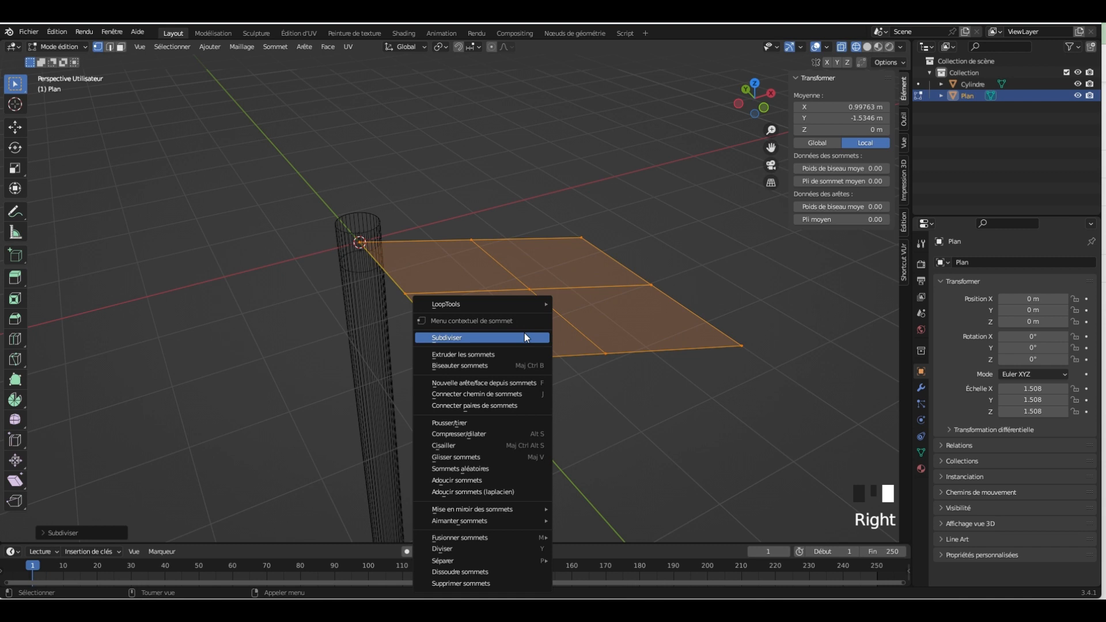
click(492, 339)
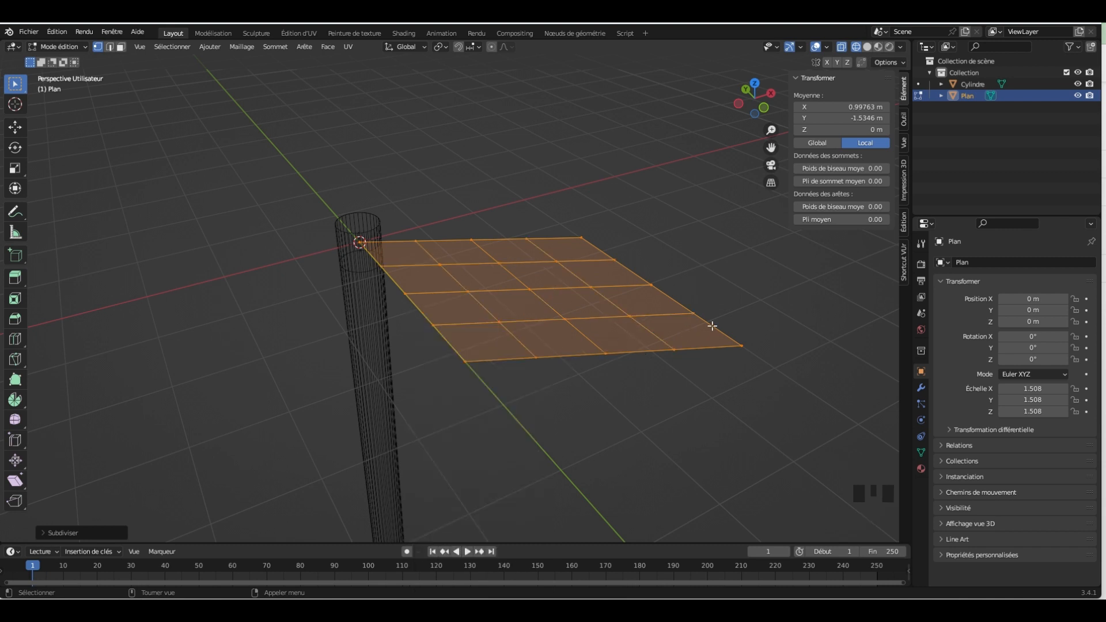
Select only the plane's outer corner vertex, farthest from the pole
drag(712, 326, 758, 369)
mouse_move(758, 373)
middle_down()
mouse_move(785, 353)
mouse_move(775, 365)
middle_up()
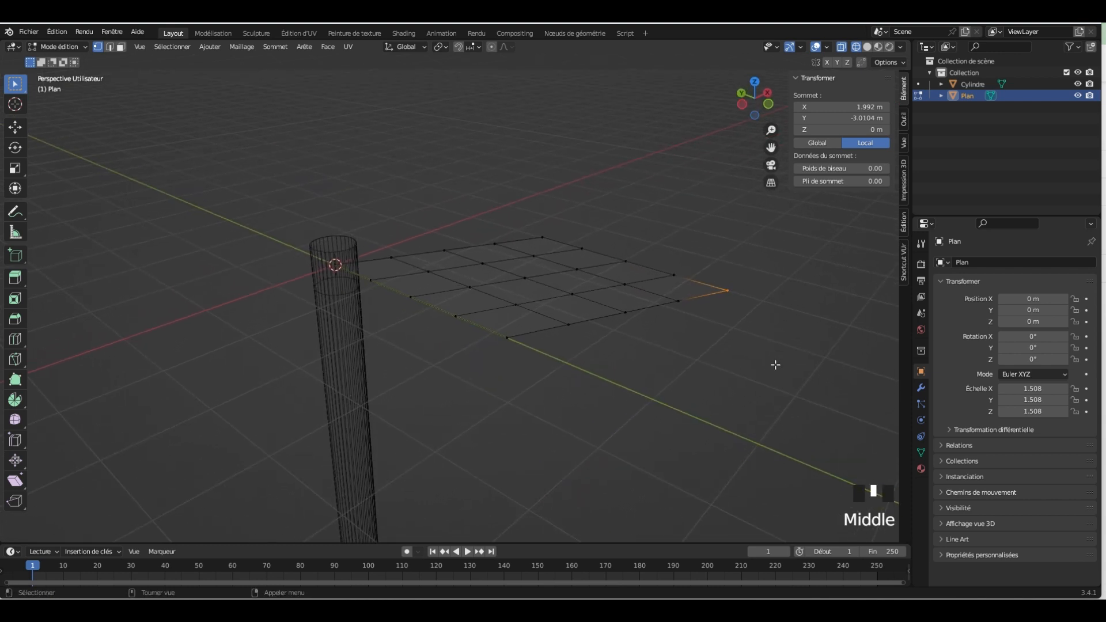
key(g)
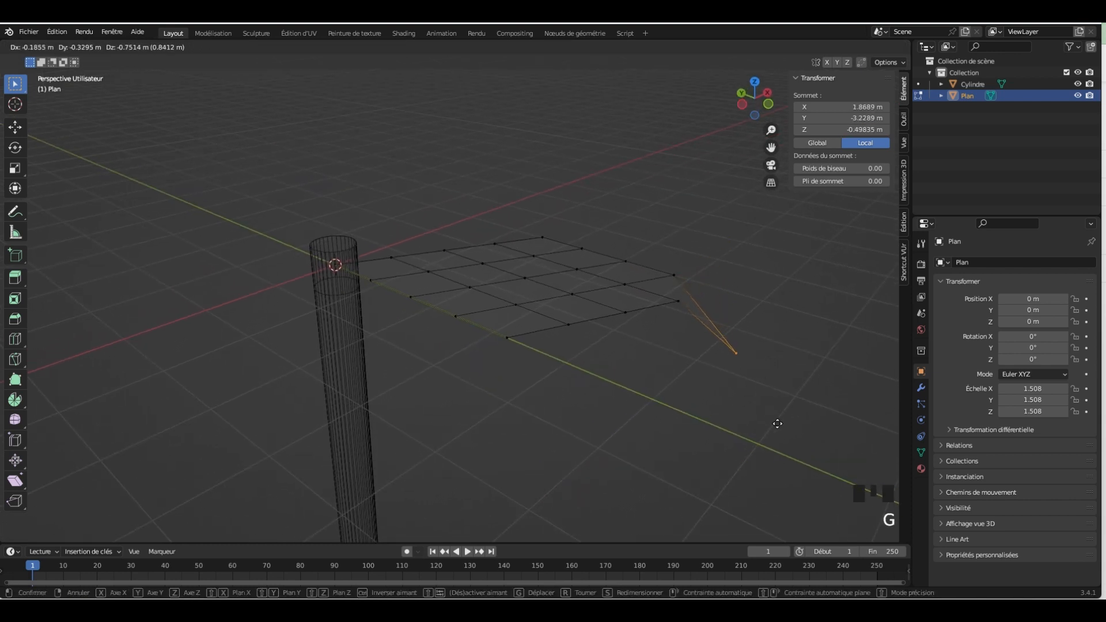
key(z)
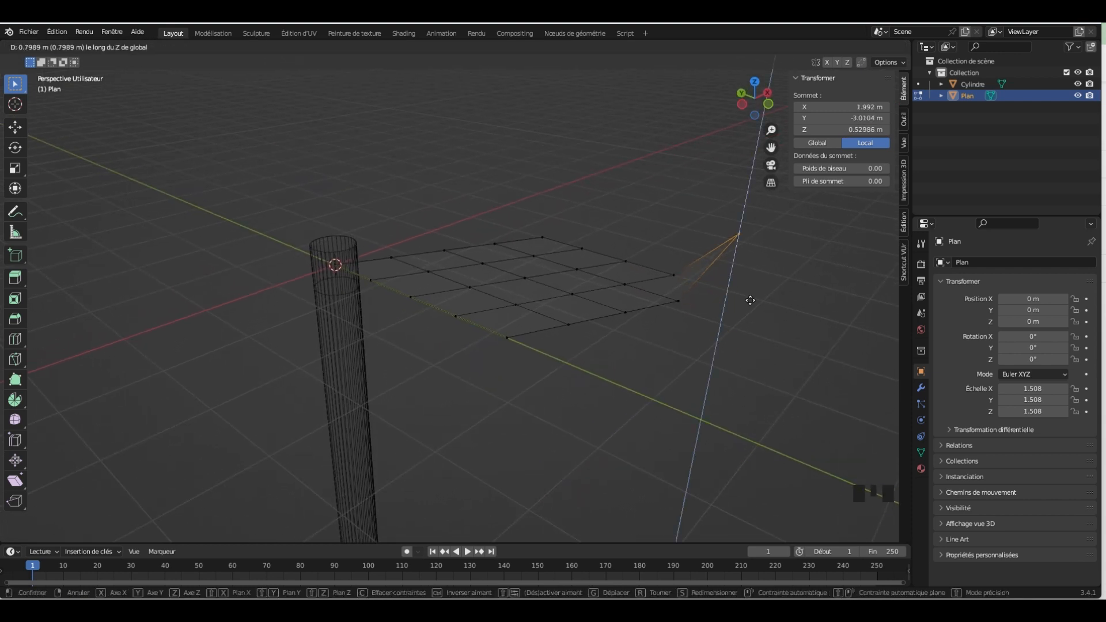
key(Escape)
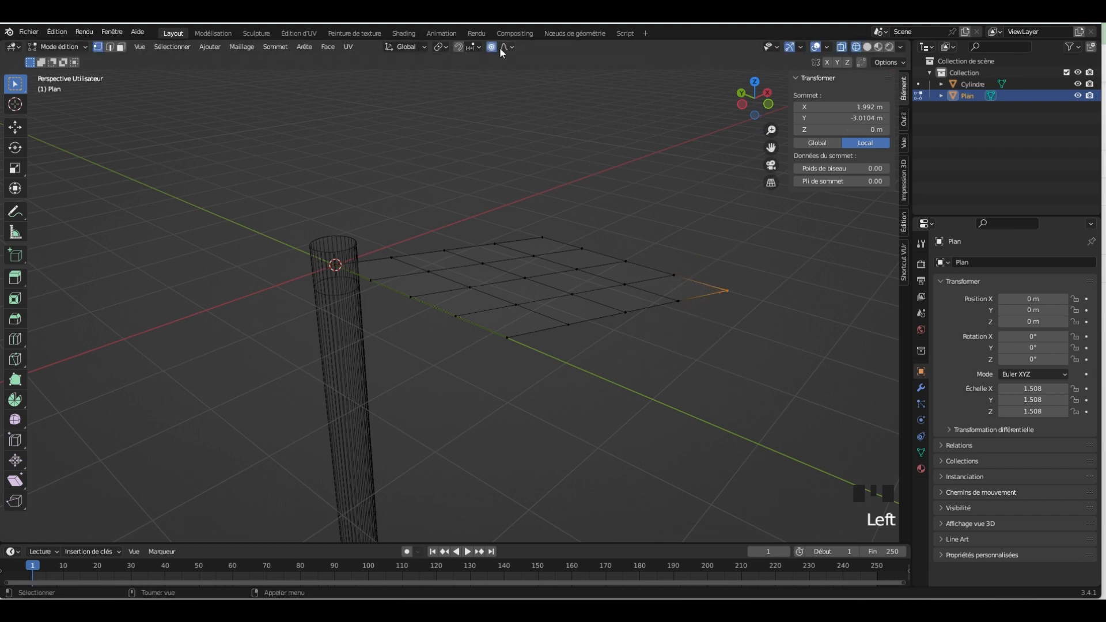
Enable proportional editing and try lowering the outer corner along Z with an influence radius of about 2.36 m
key(g)
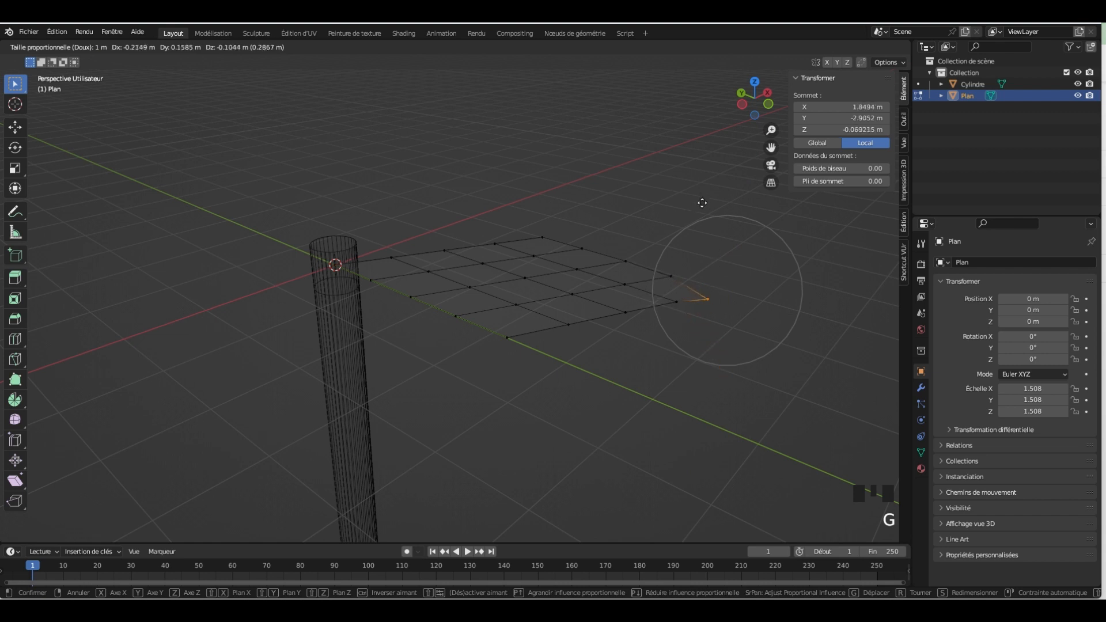
key(z)
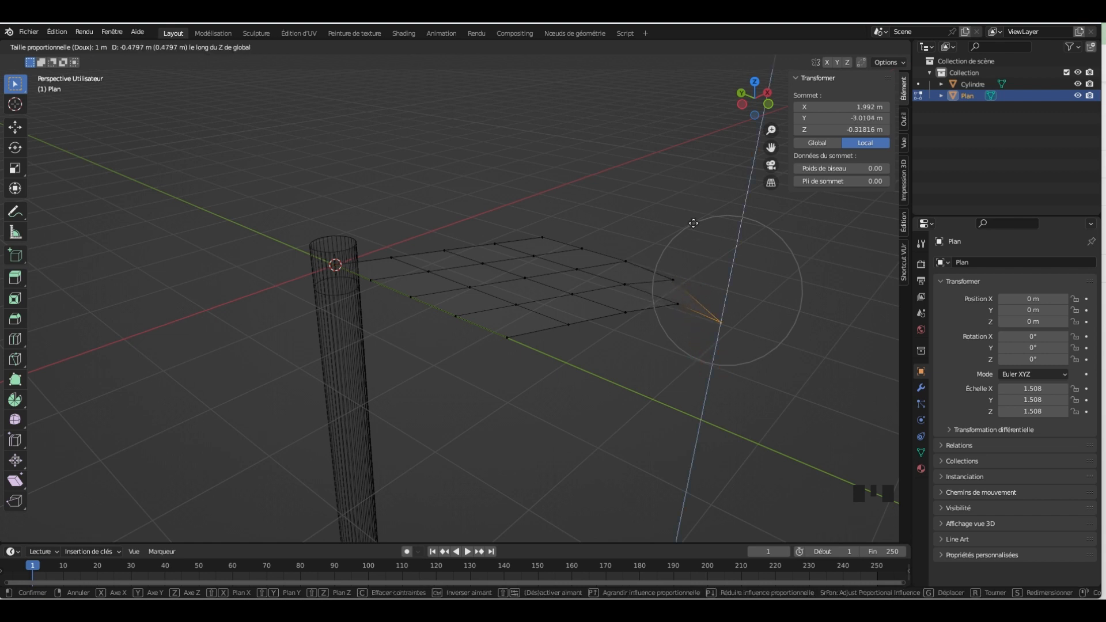
scroll(686, 271, down, 9)
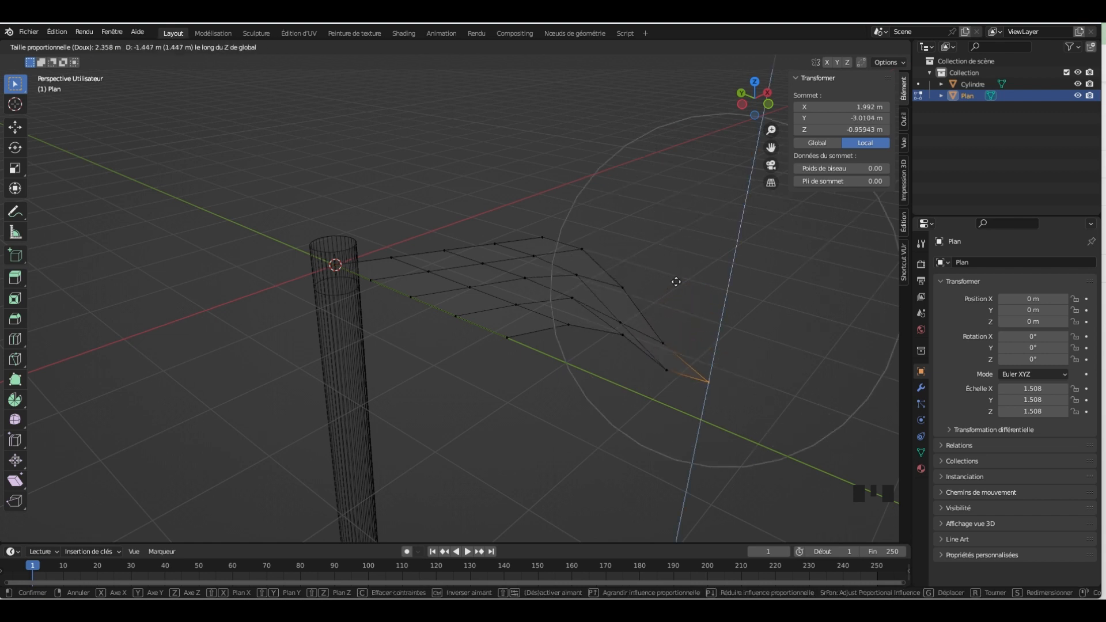
key(Escape)
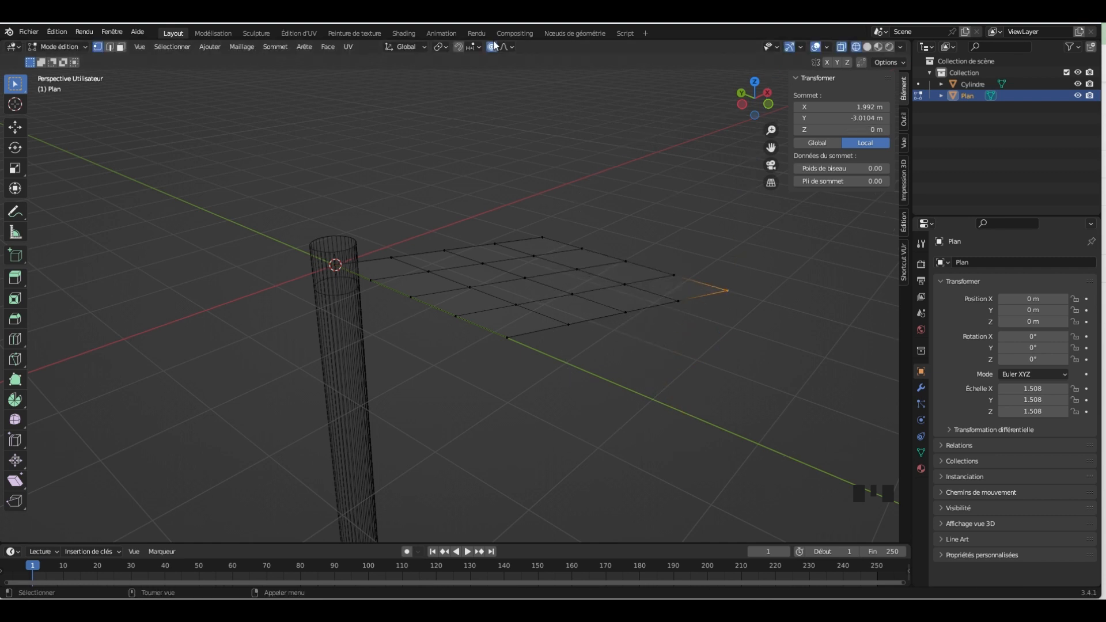
Set the proportional falloff to Aiguë and lower the outer corner to about Z -0.56 m with a radius of about 2.85 m
click(510, 47)
click(487, 144)
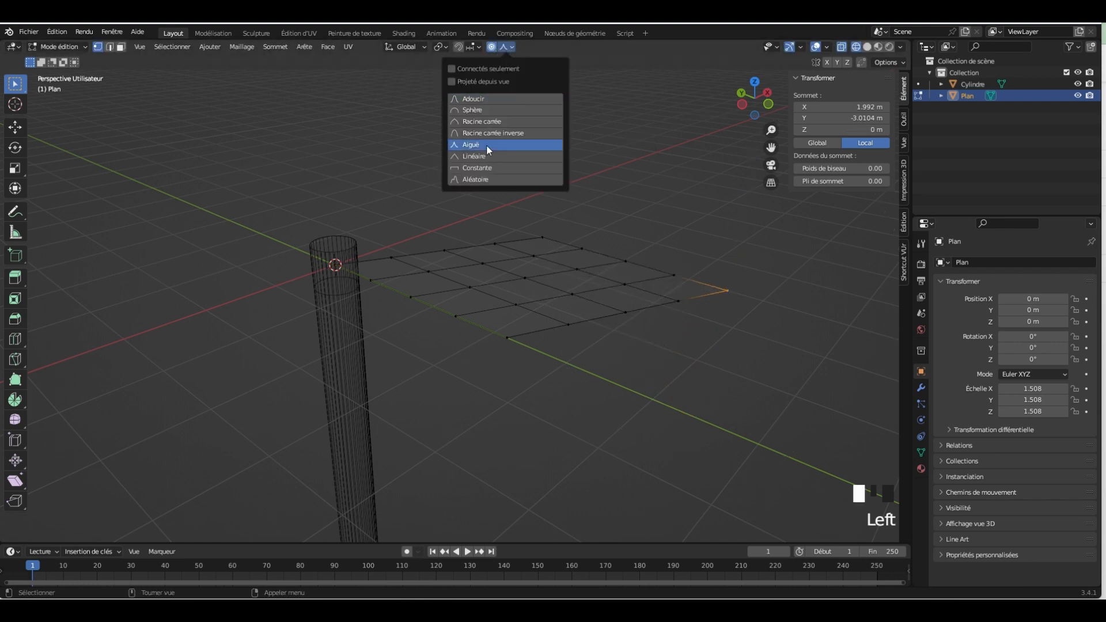
key(g)
key(z)
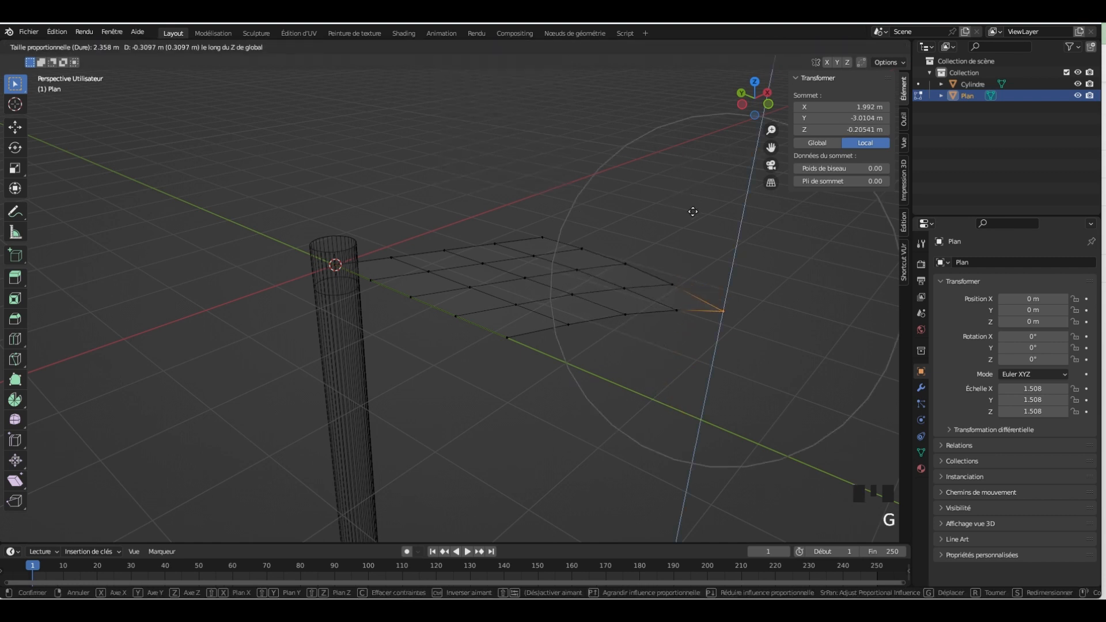
scroll(689, 289, down, 3)
mouse_move(697, 245)
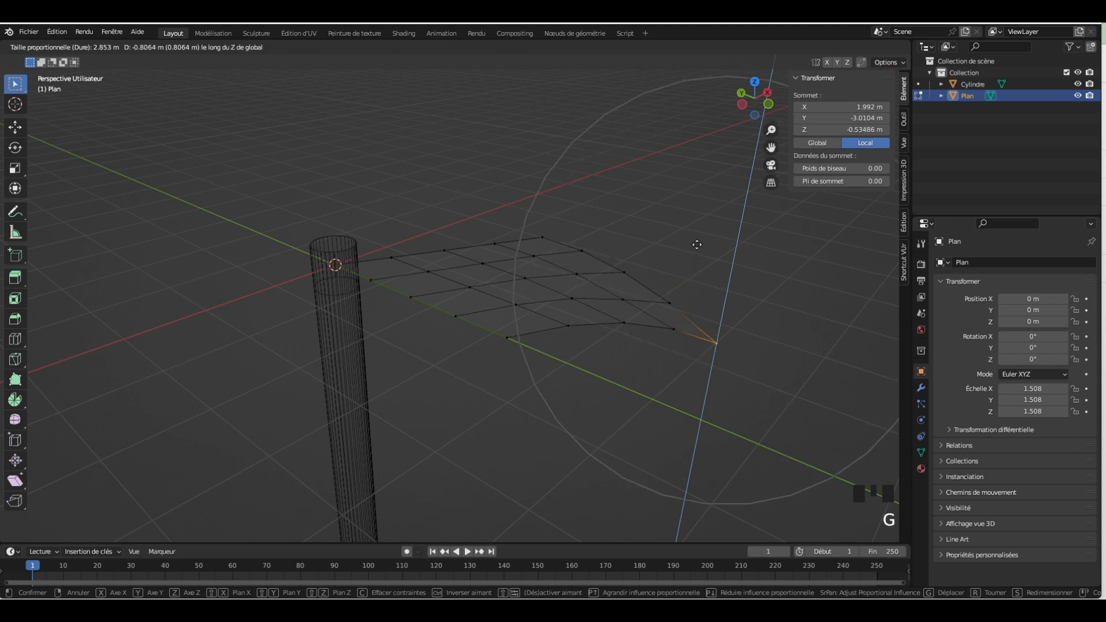
click(697, 245)
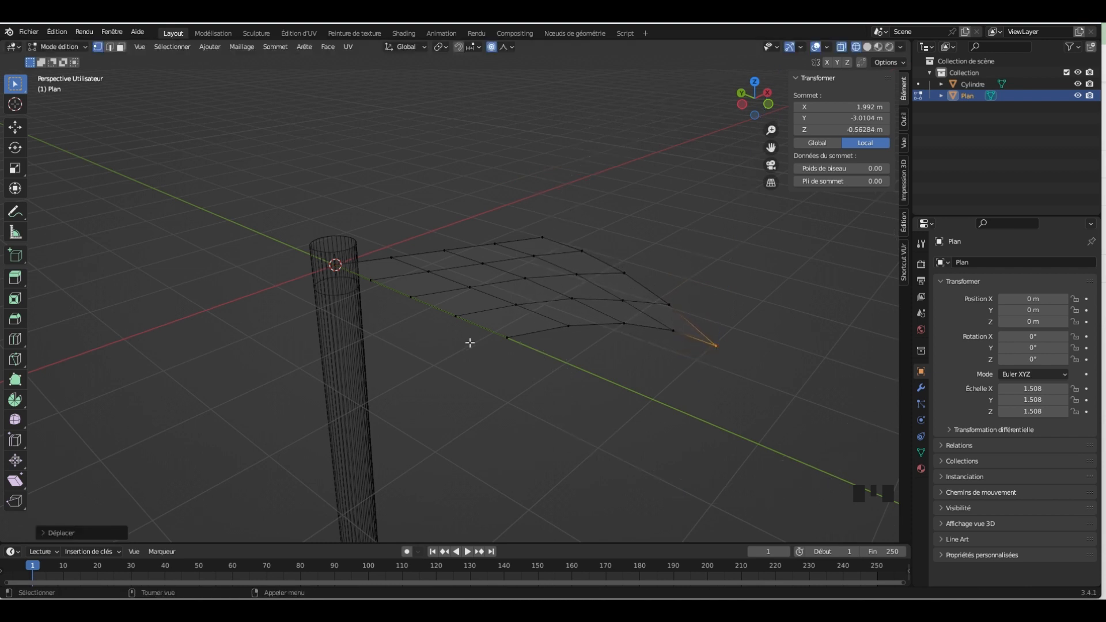
Lower the plane's two side corners together along Z by about 0.4 m with a proportional radius of about 1.95 m
click(525, 361)
click(524, 360)
shift+click(541, 233)
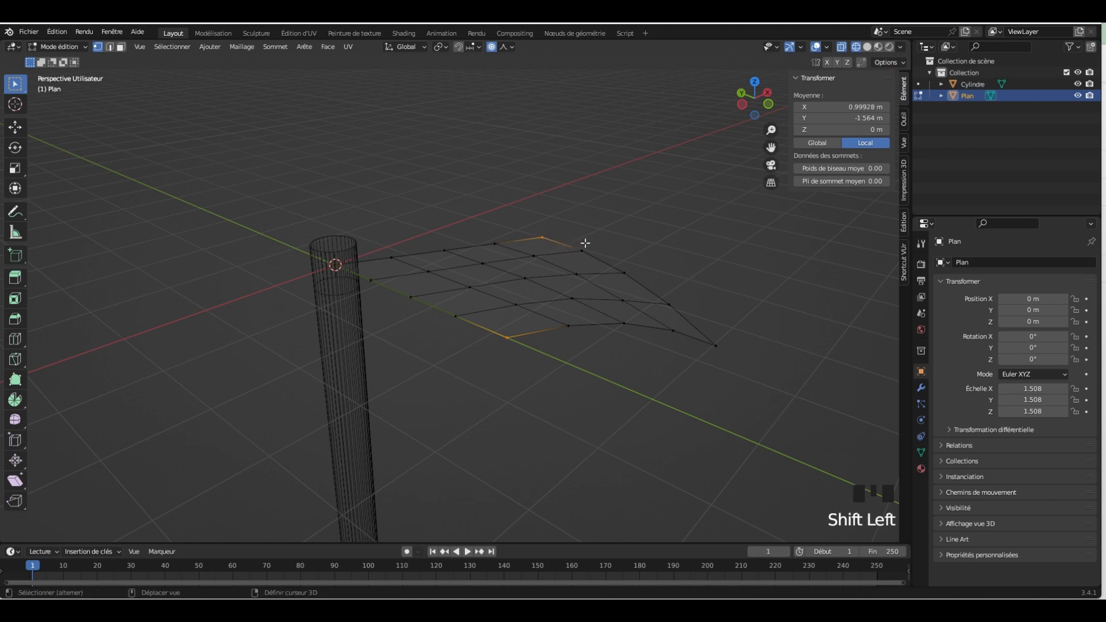
shift+middle_drag(585, 242, 434, 237)
key(g)
key(z)
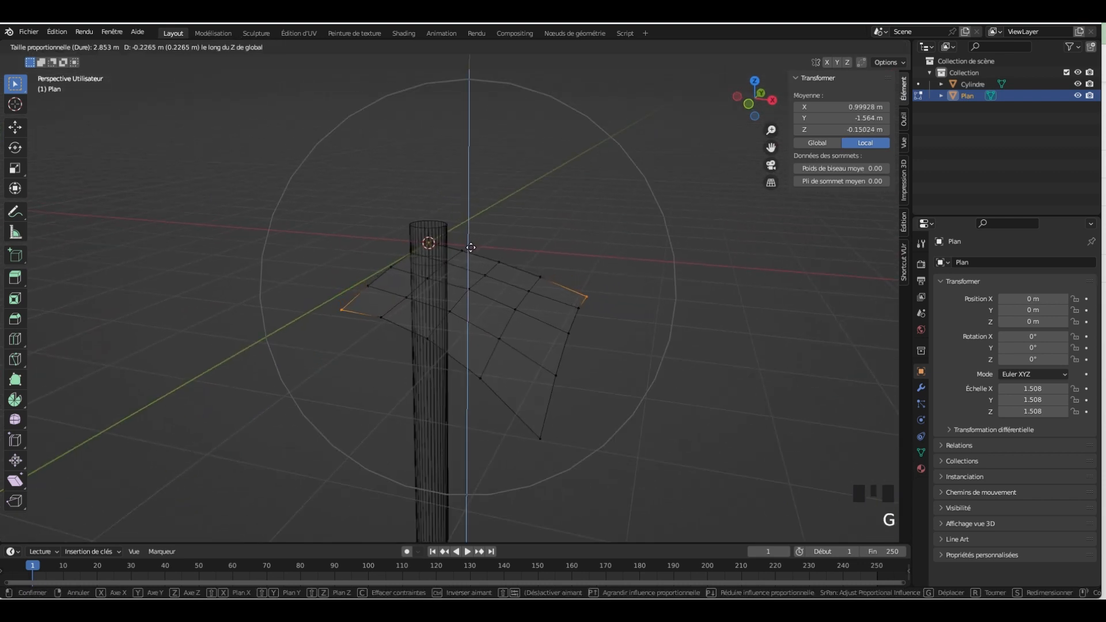
scroll(470, 250, down, 3)
scroll(471, 250, up, 7)
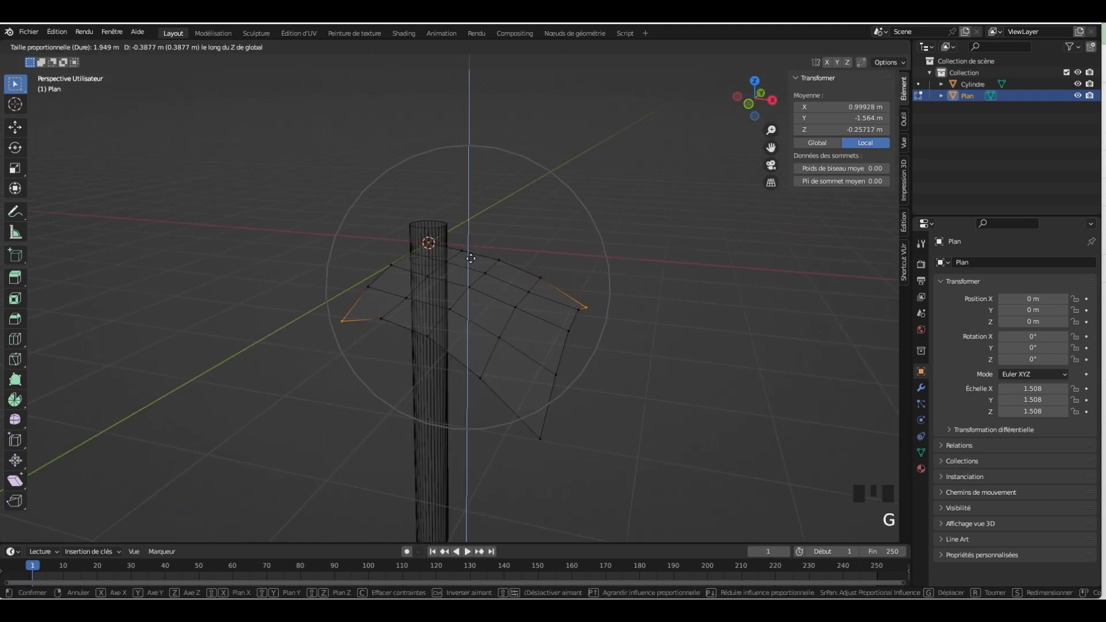
click(605, 272)
Raise the plane's corner at the pole to about Z 0.20 m with a proportional radius of about 2.36 m, and leave Edit Mode
middle_drag(605, 271, 651, 262)
click(331, 260)
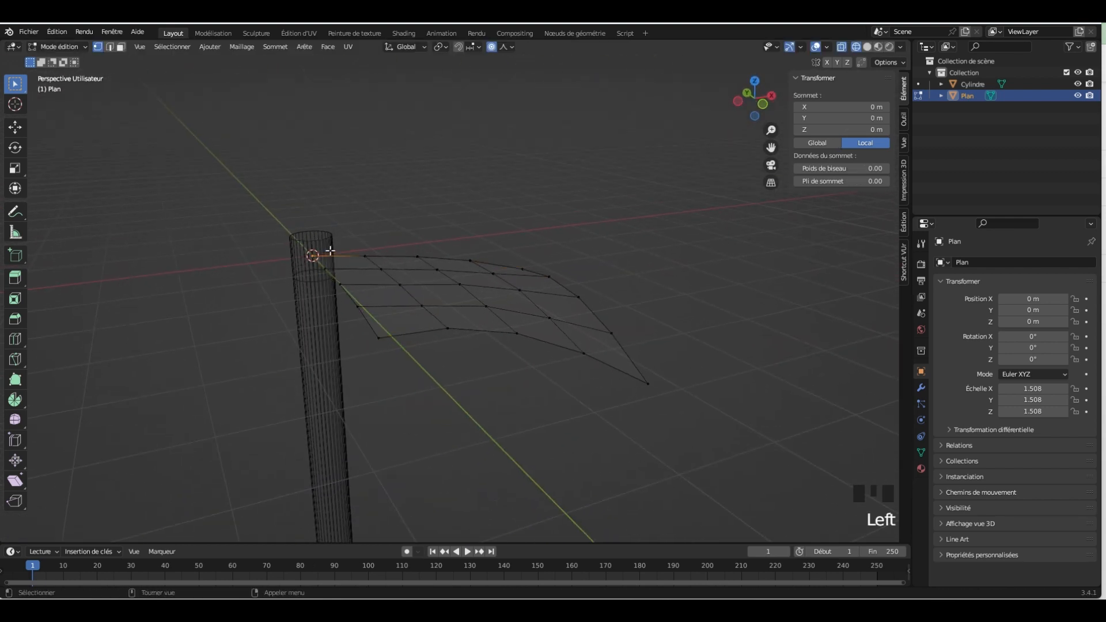
key(g)
key(z)
scroll(328, 230, down, 5)
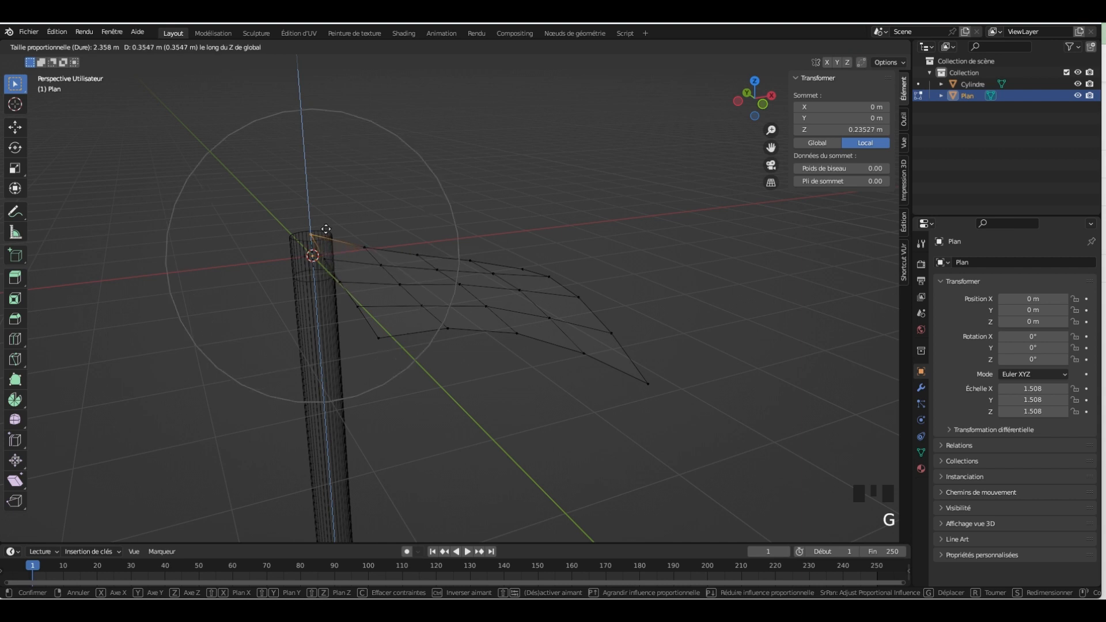
click(353, 227)
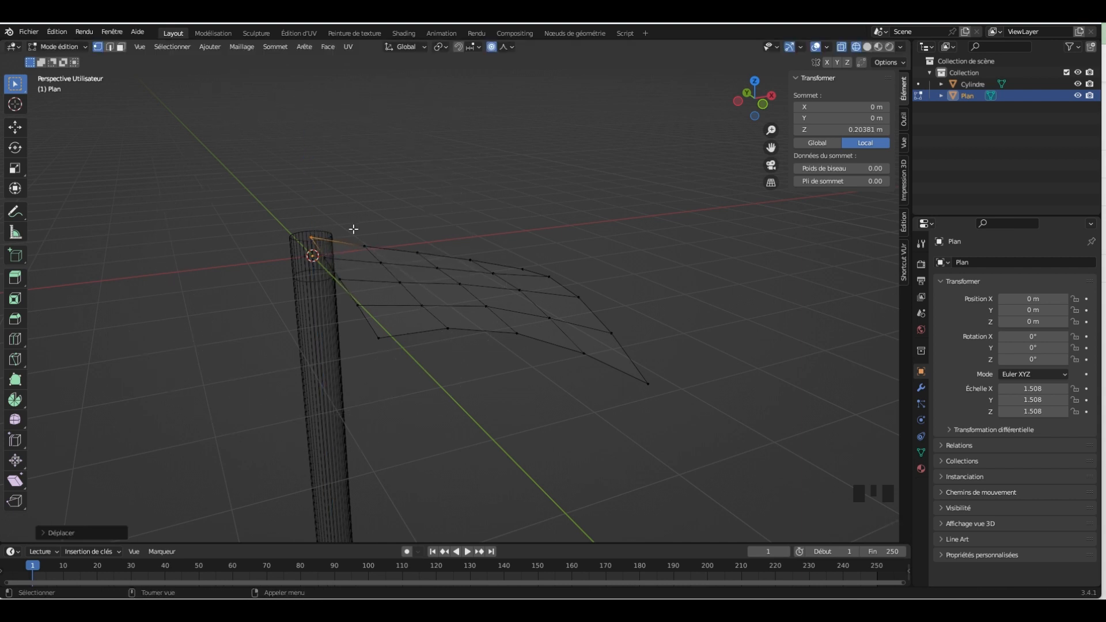
key(Tab)
middle_drag(500, 239, 605, 260)
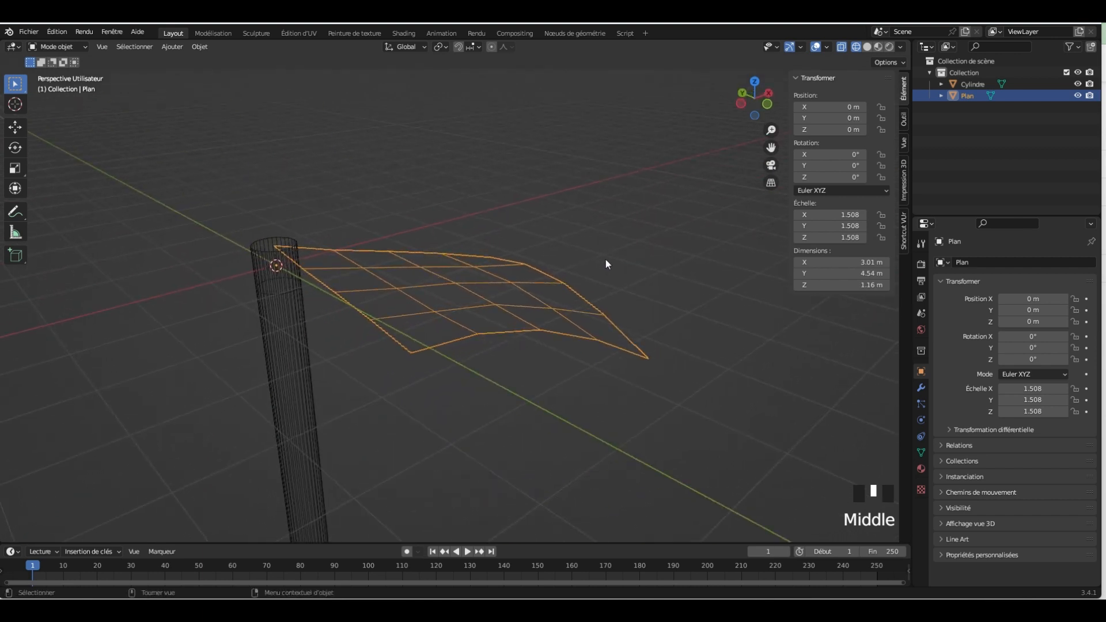
Apply all transformations to the plane object
click(605, 246)
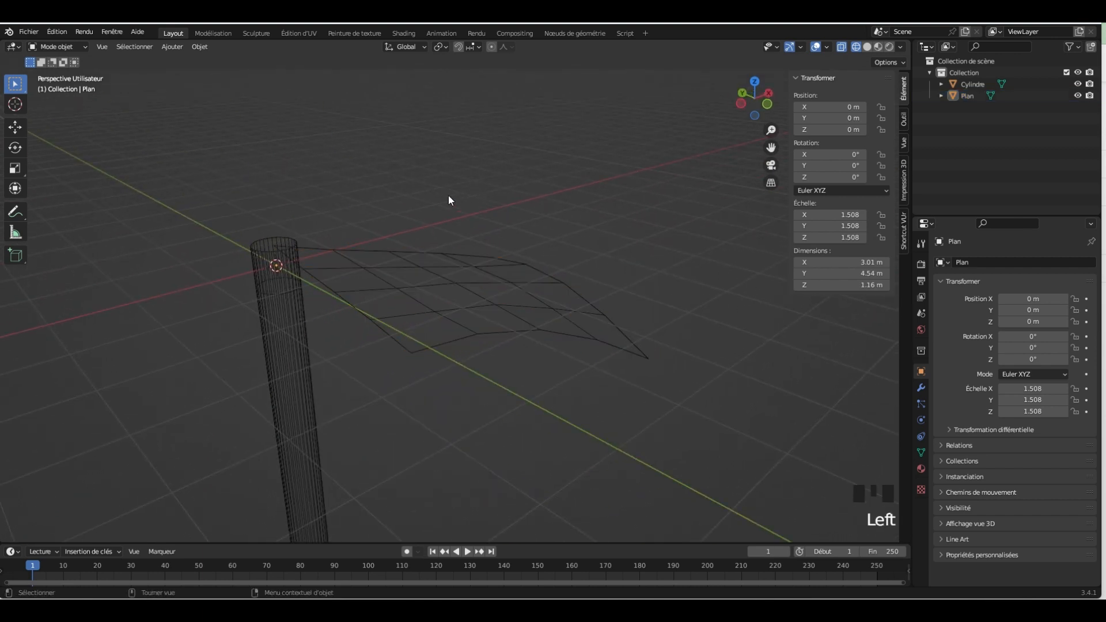
click(430, 260)
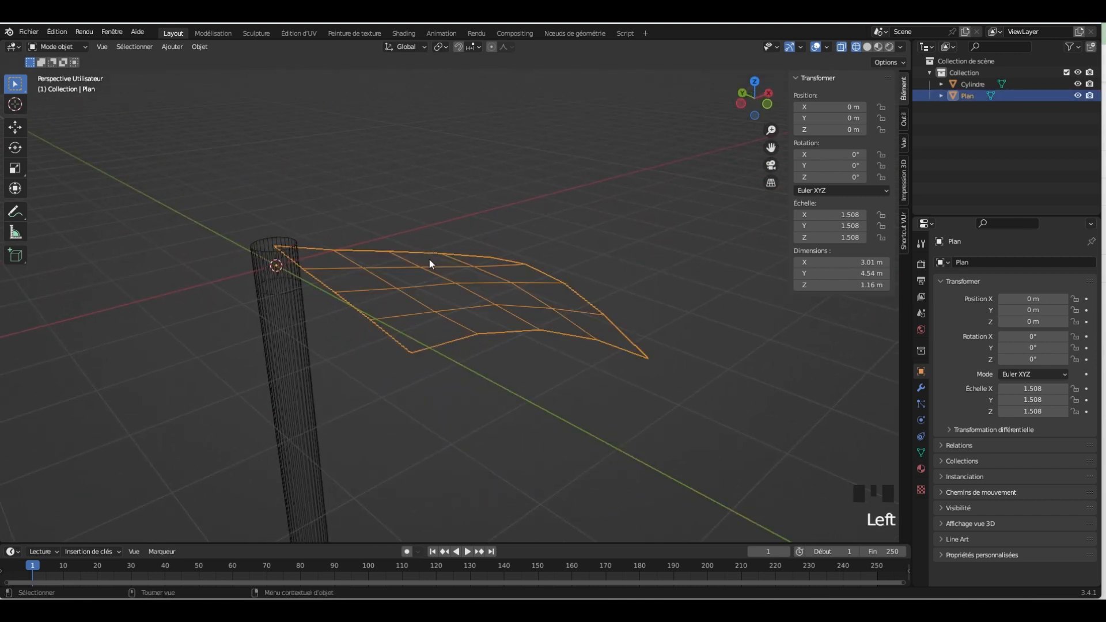
key(ctrl+a)
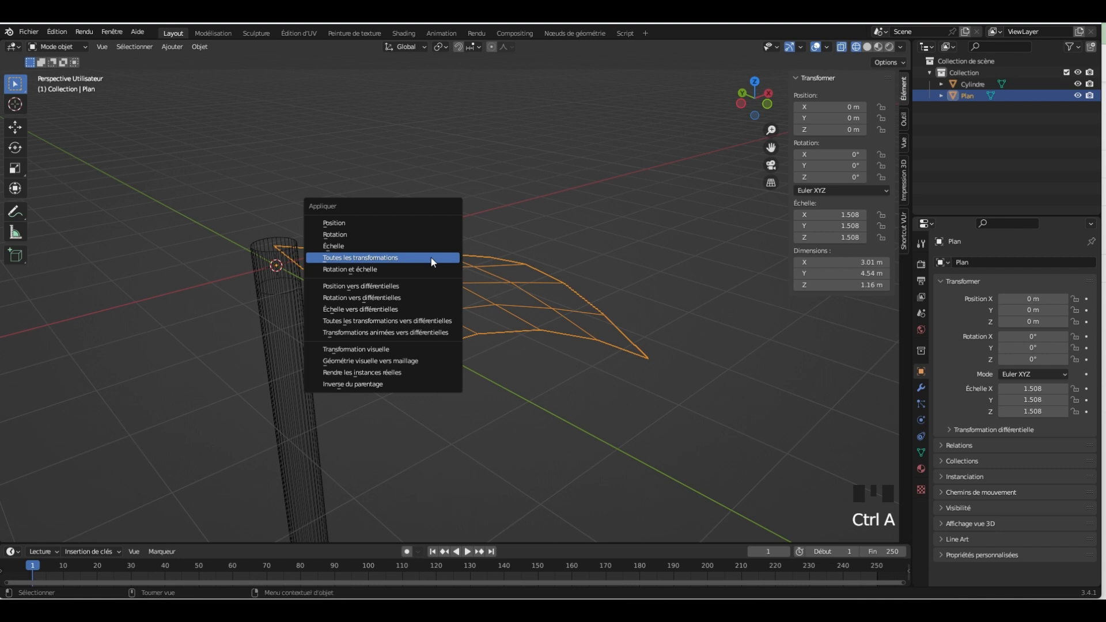
click(433, 260)
Add a plain axes empty at the 3D cursor on the pole's centre
key(shift+a)
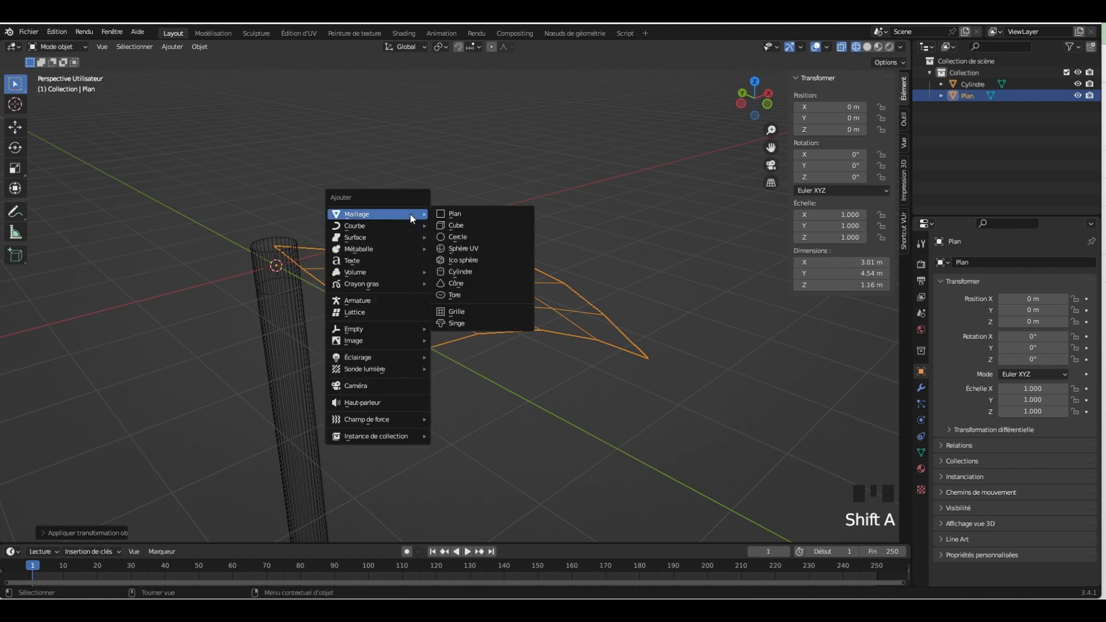
mouse_move(411, 330)
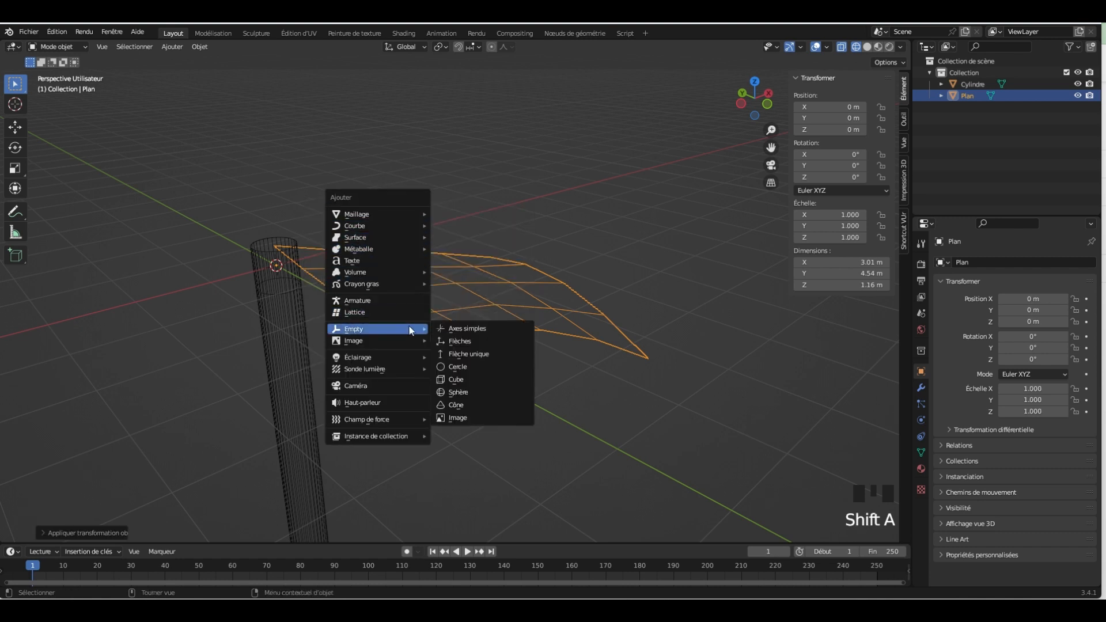
click(466, 329)
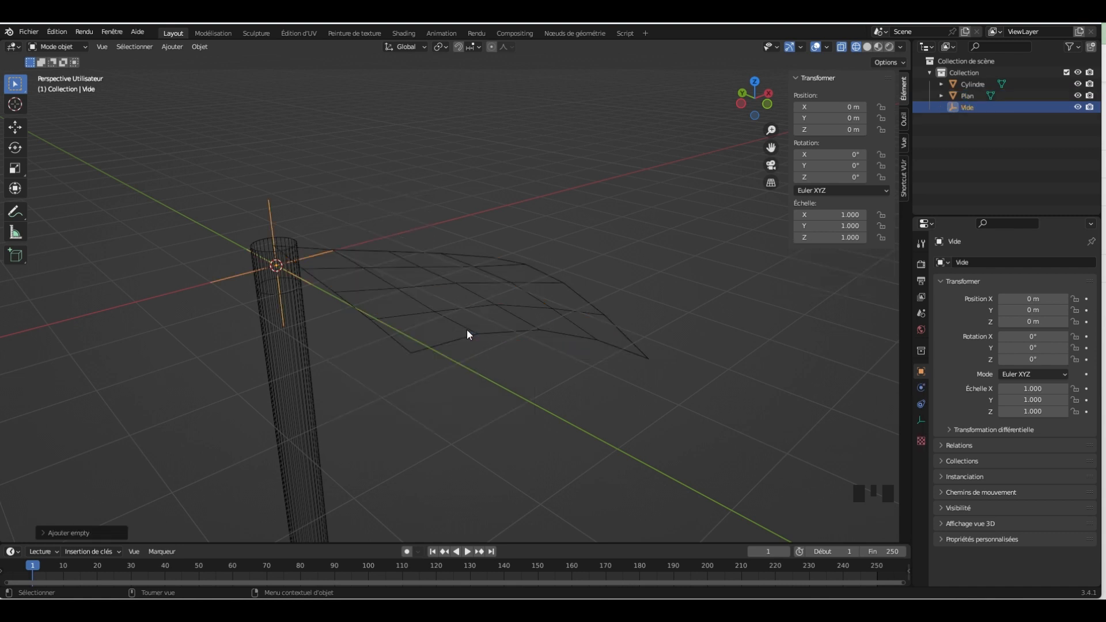
Add an Array (Réseau) modifier to the plane and display the scene in solid shading
click(440, 277)
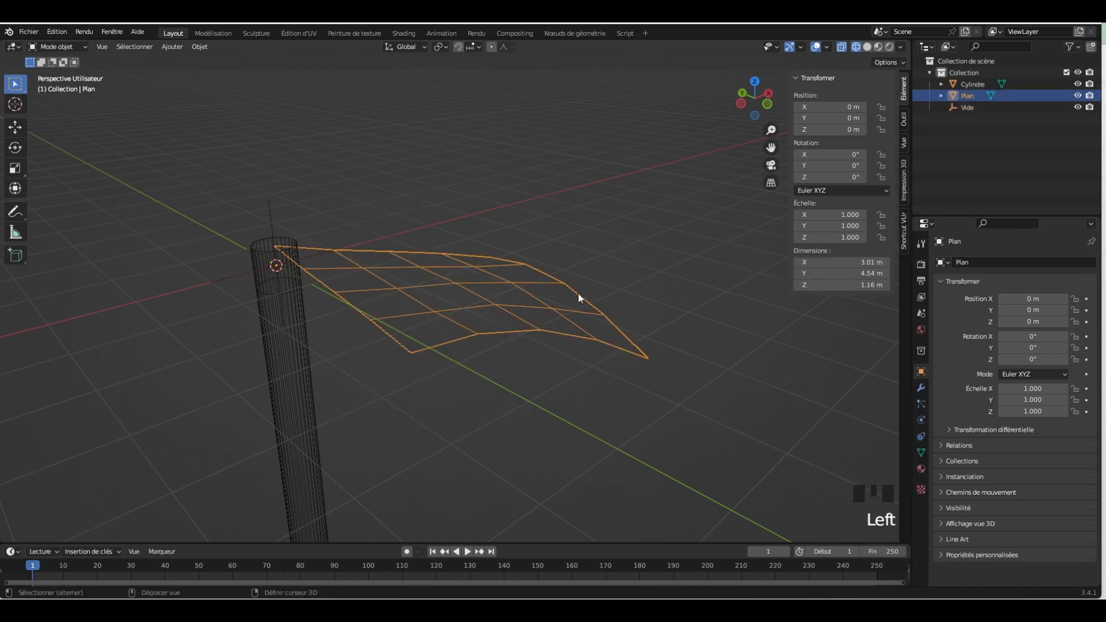
shift+middle_drag(578, 292, 653, 314)
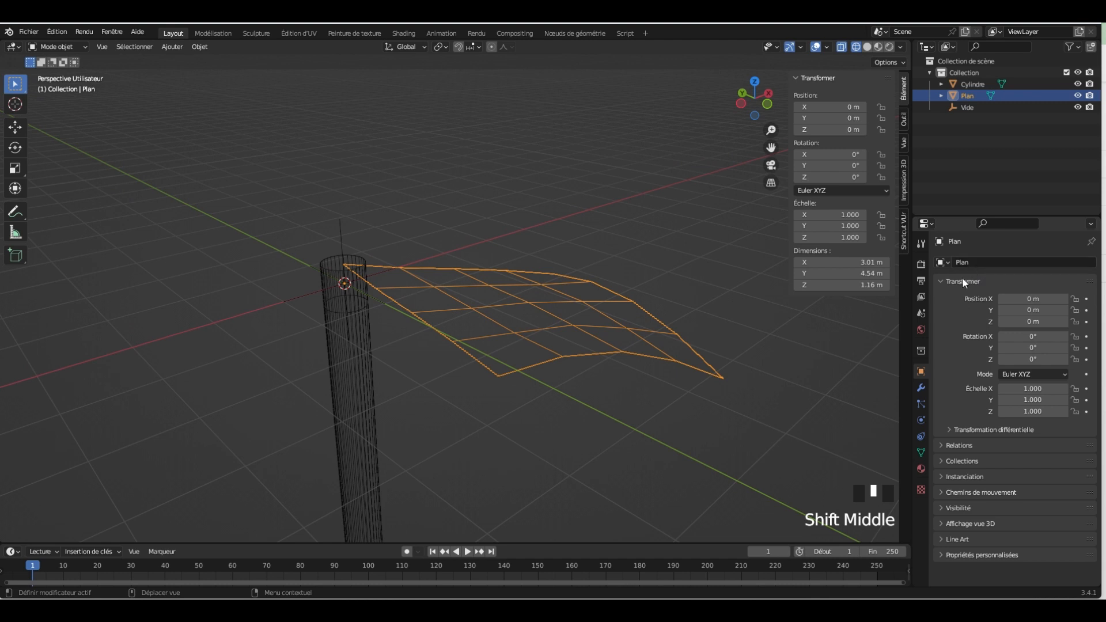
click(921, 388)
click(981, 261)
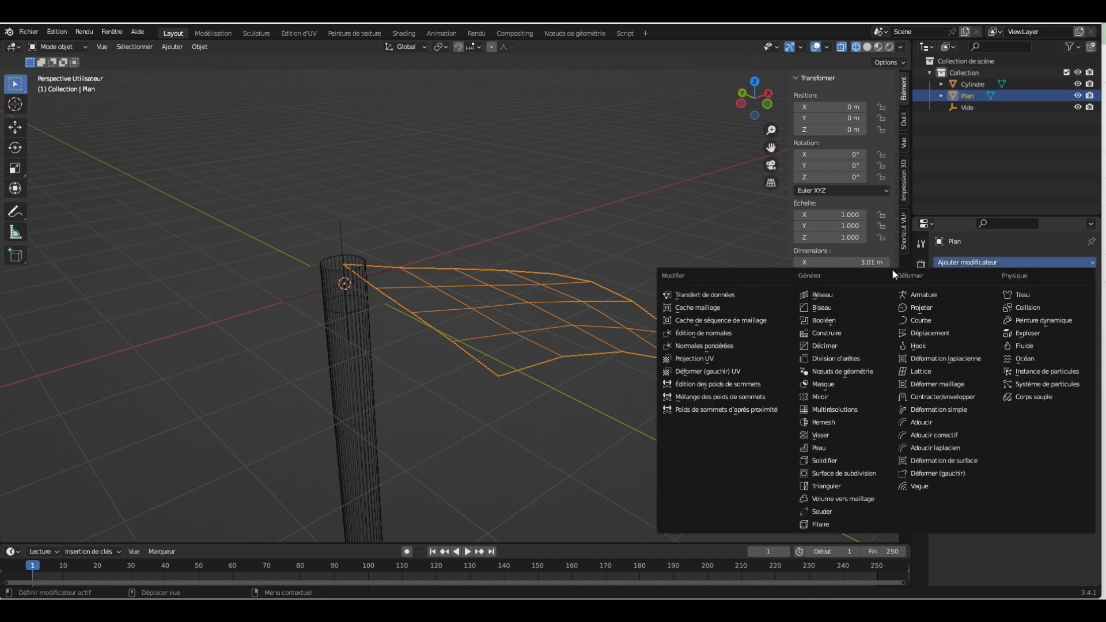
click(827, 296)
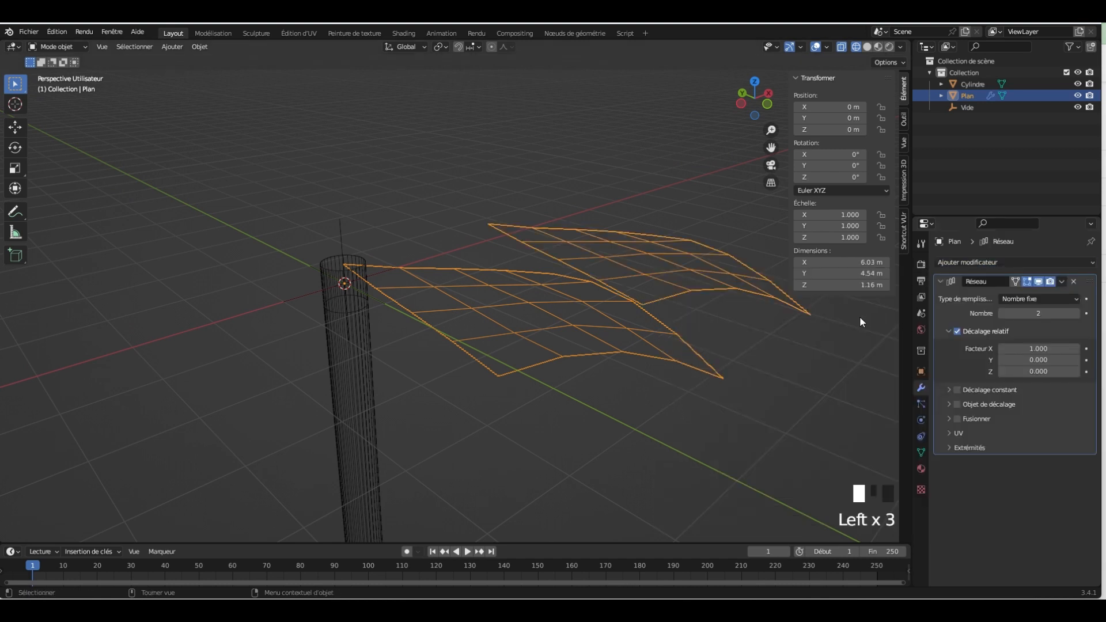
middle_drag(860, 316, 836, 133)
click(867, 47)
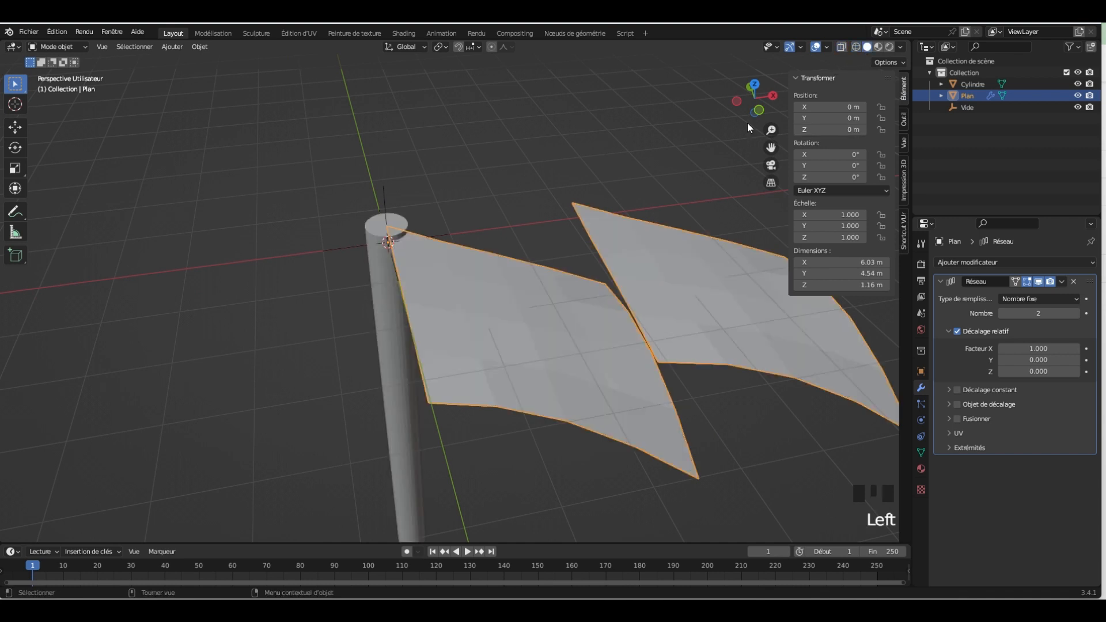
mouse_move(748, 123)
shift+middle_down()
mouse_move(571, 216)
mouse_move(475, 185)
mouse_move(582, 207)
shift+middle_up()
Disable the array's relative offset and enable object offset with the empty Vide as its object
click(957, 332)
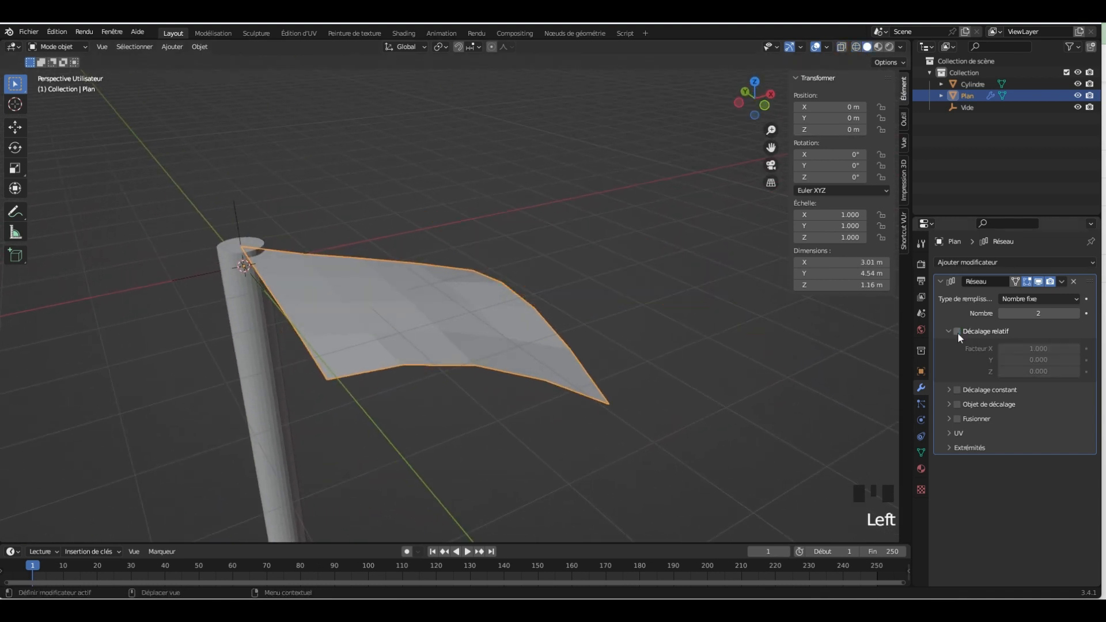
click(948, 406)
click(1034, 421)
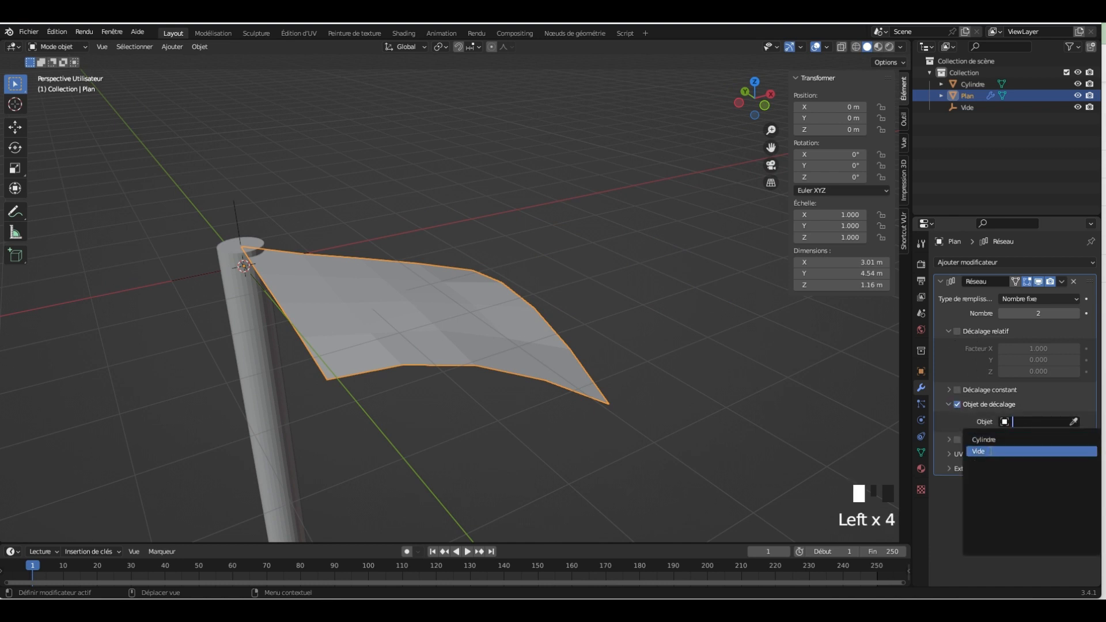
click(991, 452)
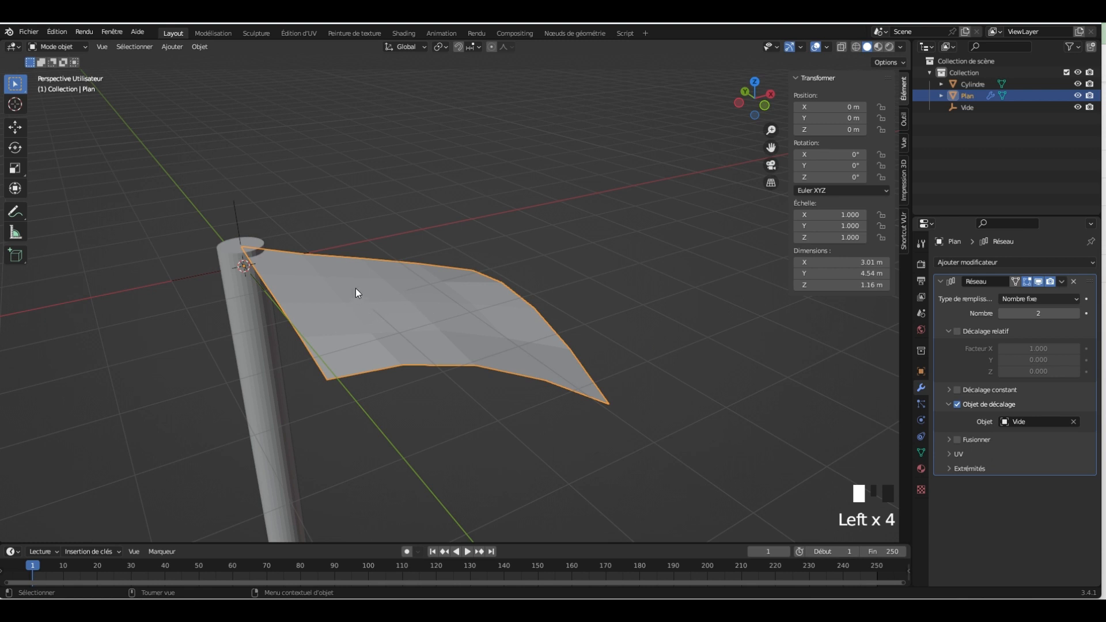
Rotate the empty about the Z axis to about 96° so the arrayed copy turns around the pole
click(242, 223)
key(r)
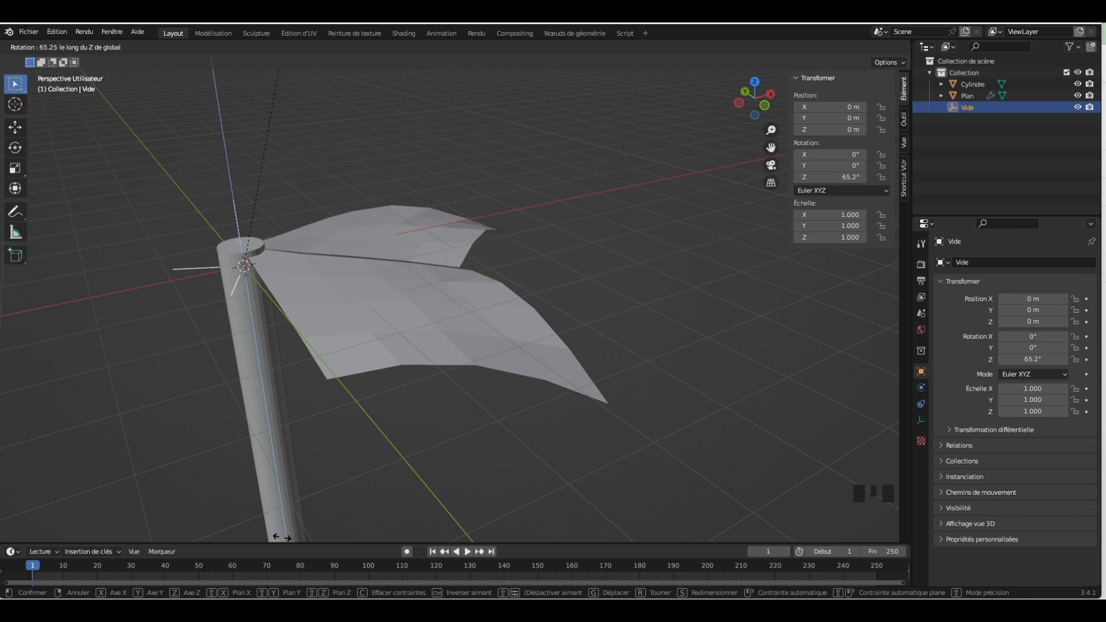
click(285, 57)
middle_drag(286, 56, 346, 266)
key(r)
click(434, 266)
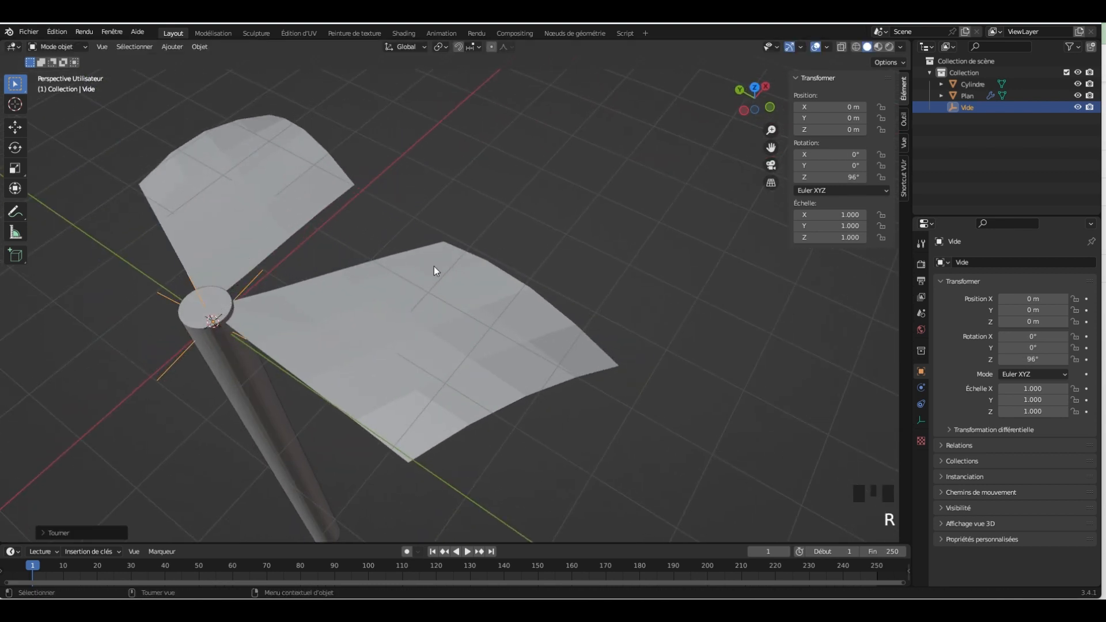
Raise the count of the plane's Array (Réseau) modifier to 15 so the blades circle the pole
click(549, 325)
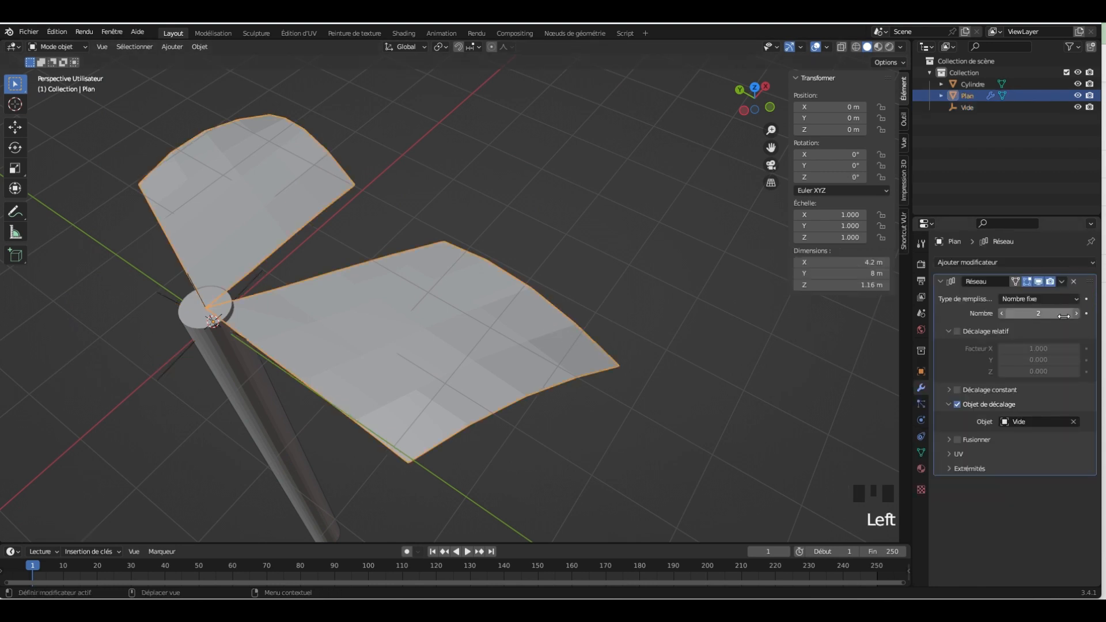
click(1023, 313)
click(1076, 315)
click(1076, 314)
click(1076, 315)
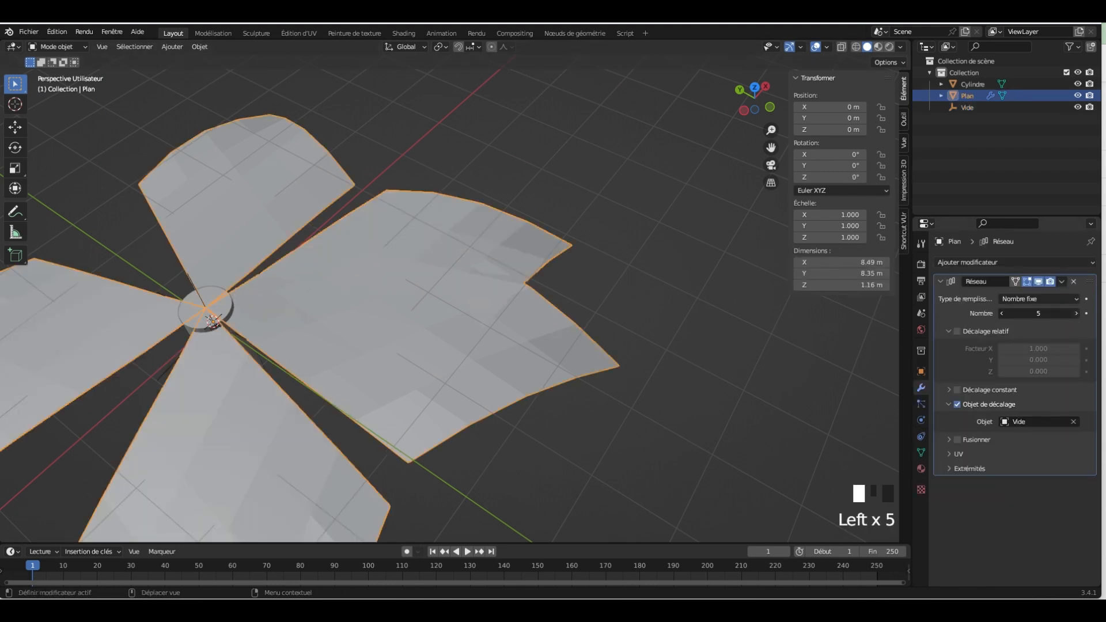
click(1076, 315)
click(1076, 314)
click(1076, 314)
click(1076, 315)
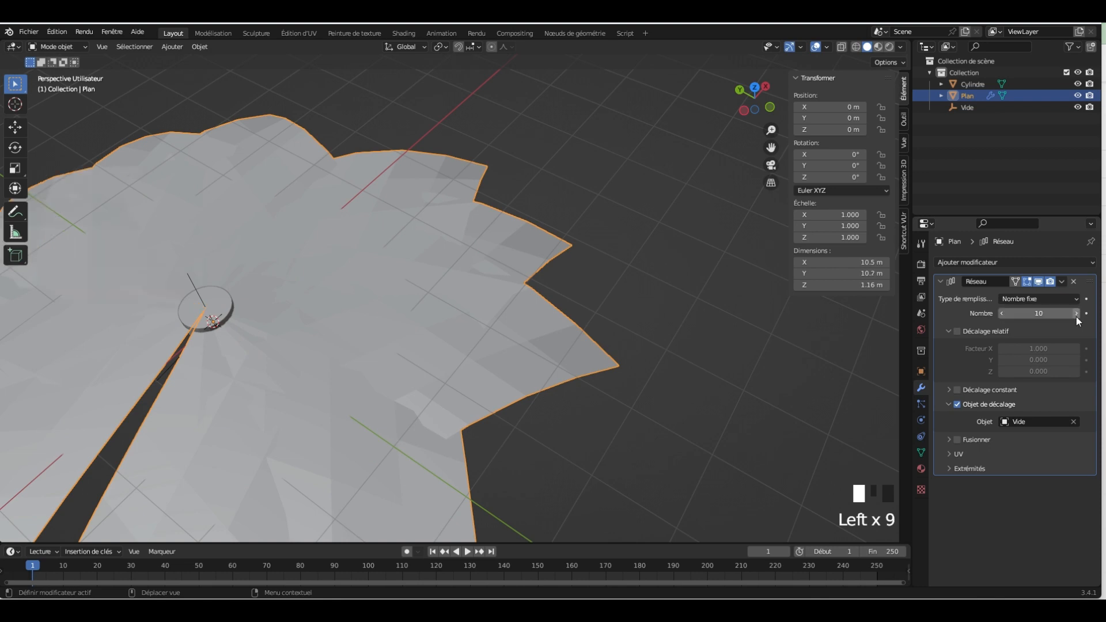
click(1076, 315)
middle_drag(850, 338, 514, 289)
key(Tab)
middle_drag(552, 366, 633, 411)
key(Tab)
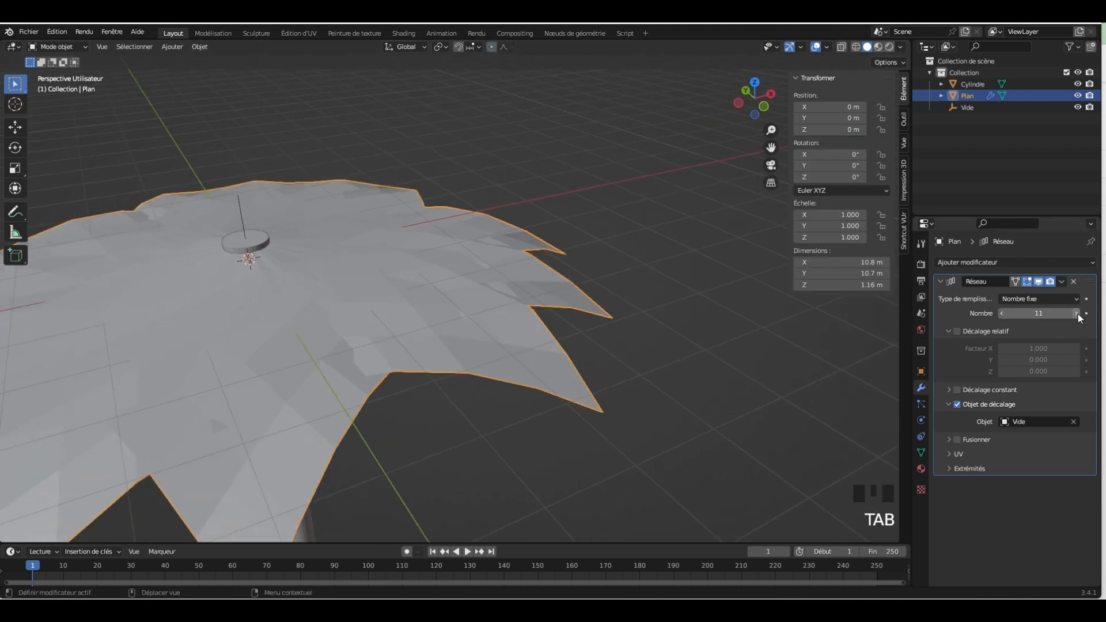
click(1077, 313)
click(1077, 314)
click(1078, 313)
click(1078, 314)
click(1077, 313)
click(1077, 314)
click(1077, 313)
click(1077, 313)
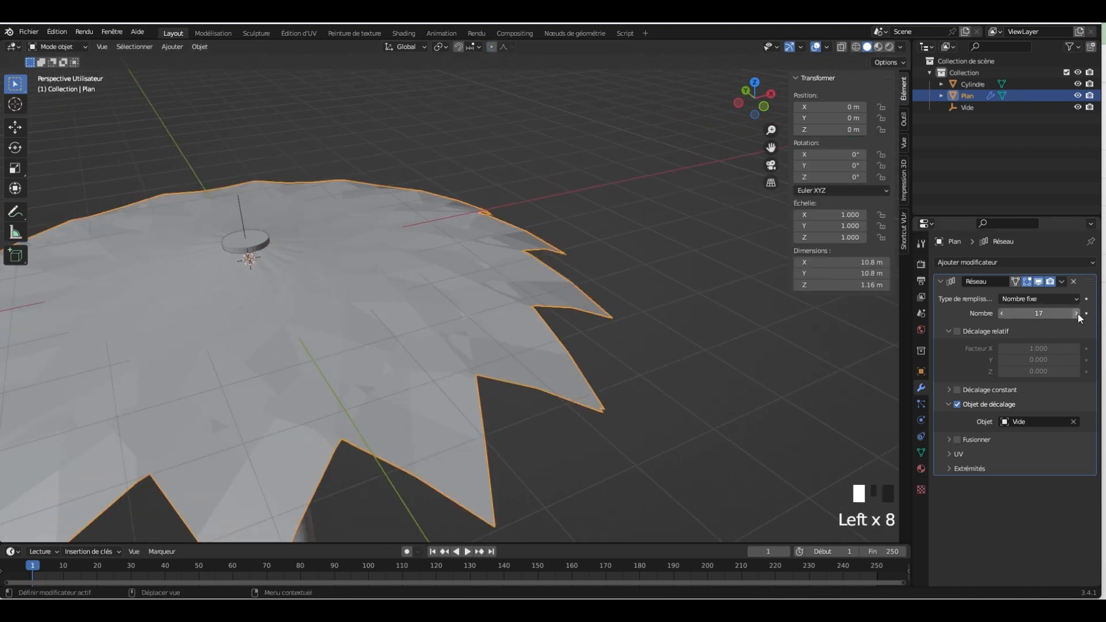
click(1001, 313)
click(1001, 314)
Add a Subdivision Surface modifier at level 2 to the arrayed plane
middle_drag(554, 352, 374, 392)
key(Tab)
middle_drag(520, 396, 428, 378)
click(384, 403)
drag(302, 354, 375, 405)
middle_drag(374, 405, 483, 388)
key(Tab)
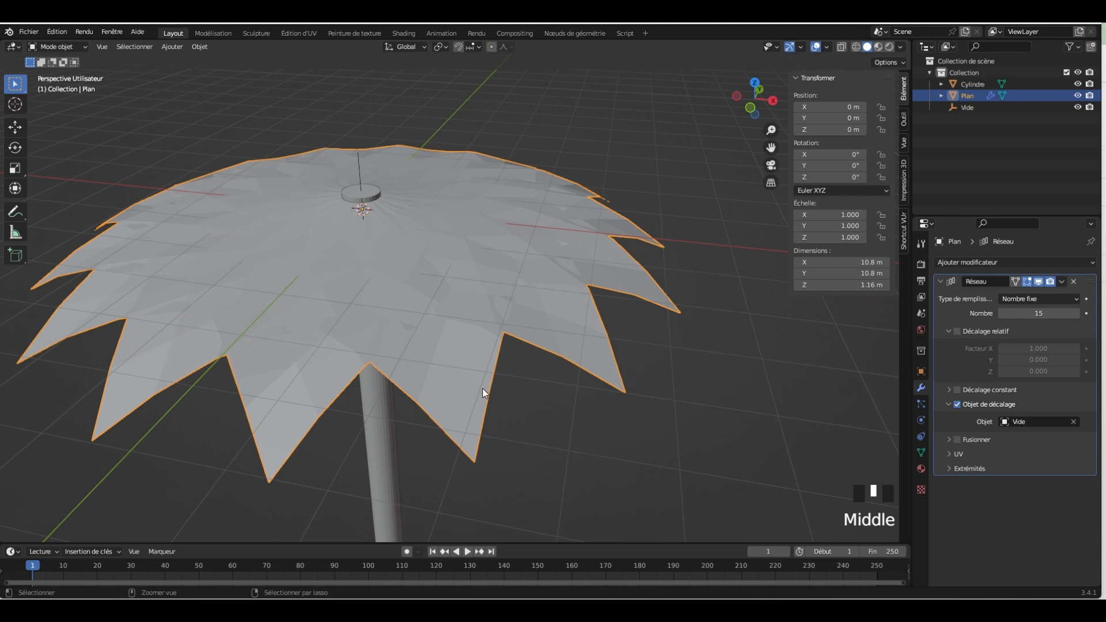
key(ctrl+2)
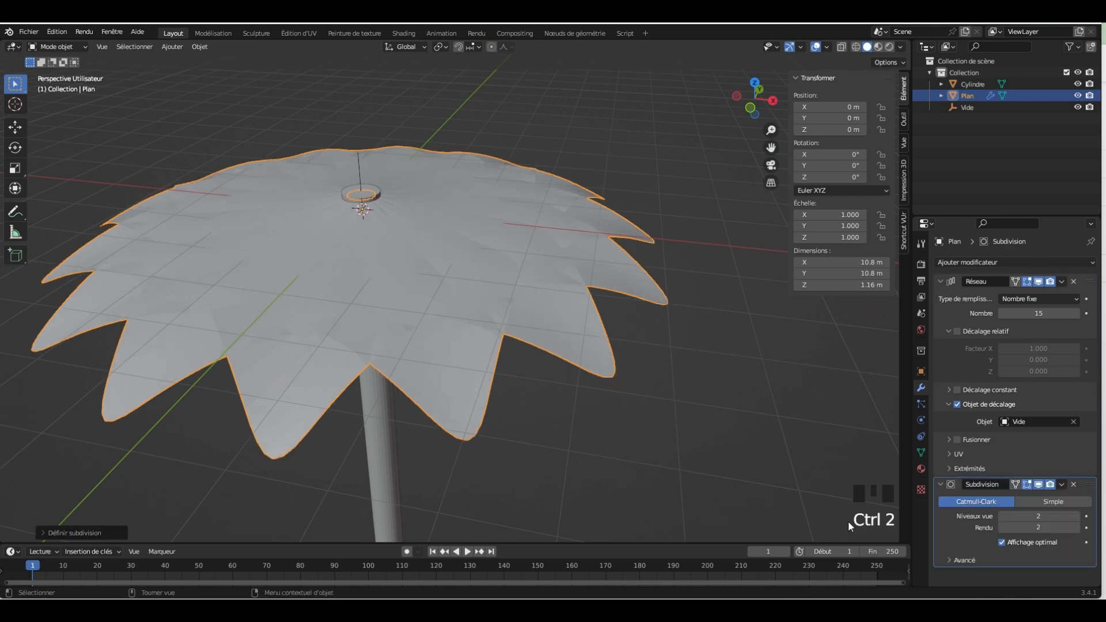
With proportional editing, move the blade's tip vertex inward and down to about X 3.34, Y -3.42, Z -1.08 m
middle_drag(822, 514, 482, 409)
click(401, 390)
key(Tab)
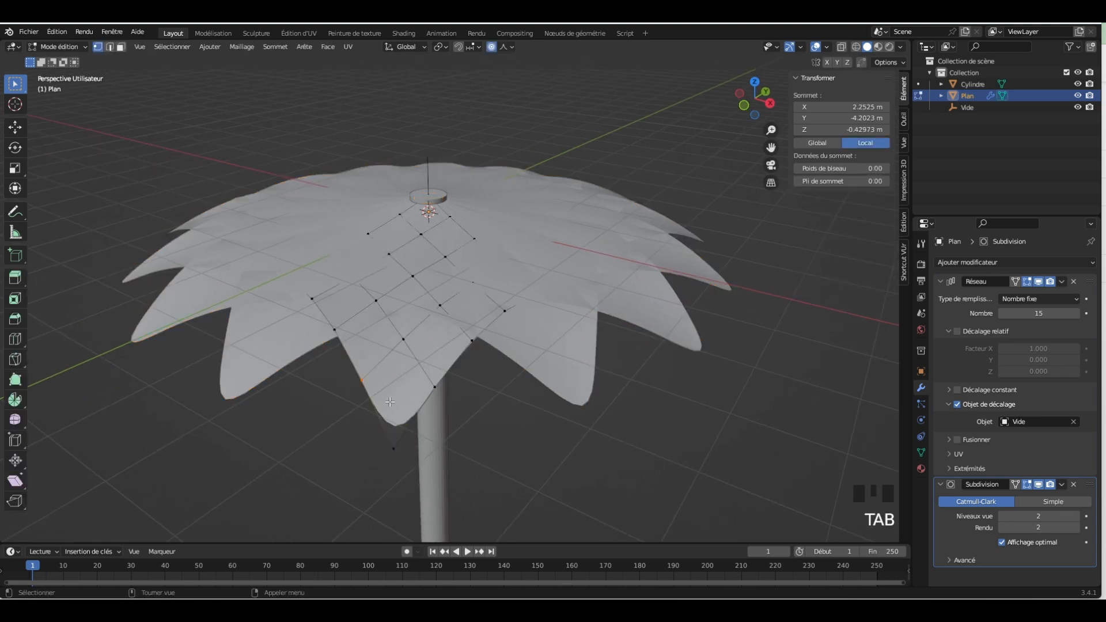
click(433, 460)
middle_drag(434, 459, 506, 427)
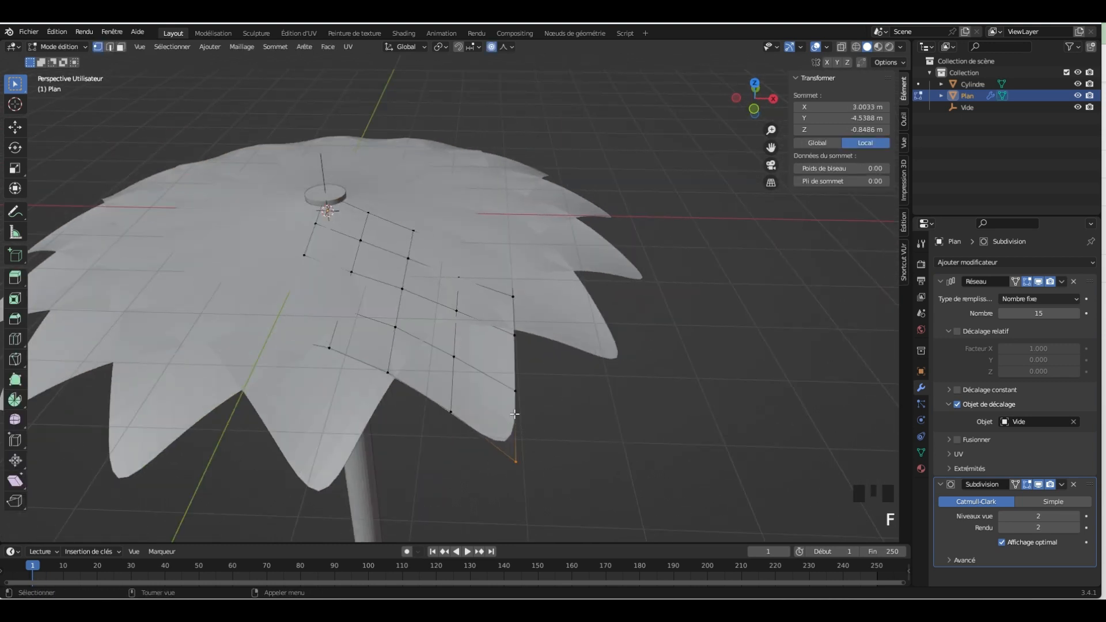
key(g)
click(507, 403)
middle_drag(506, 402, 439, 291)
key(g)
click(521, 392)
key(g)
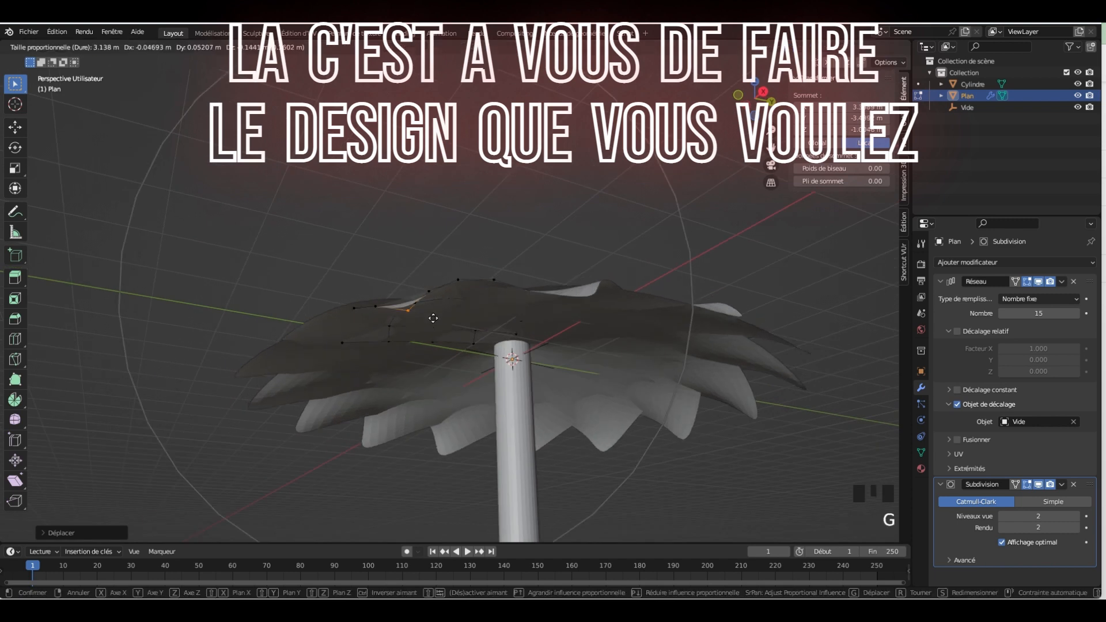
click(442, 337)
middle_drag(441, 337, 431, 67)
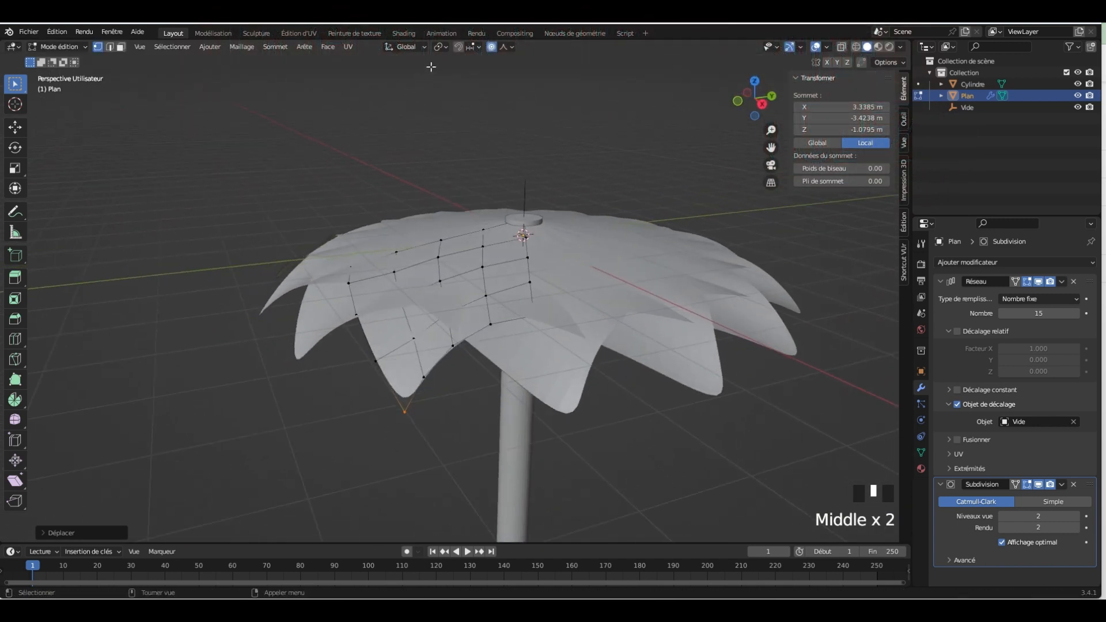
Set the proportional falloff to smooth (Doux) and raise a mid-blade vertex about 0.4 m along the global Z axis
click(505, 47)
click(482, 95)
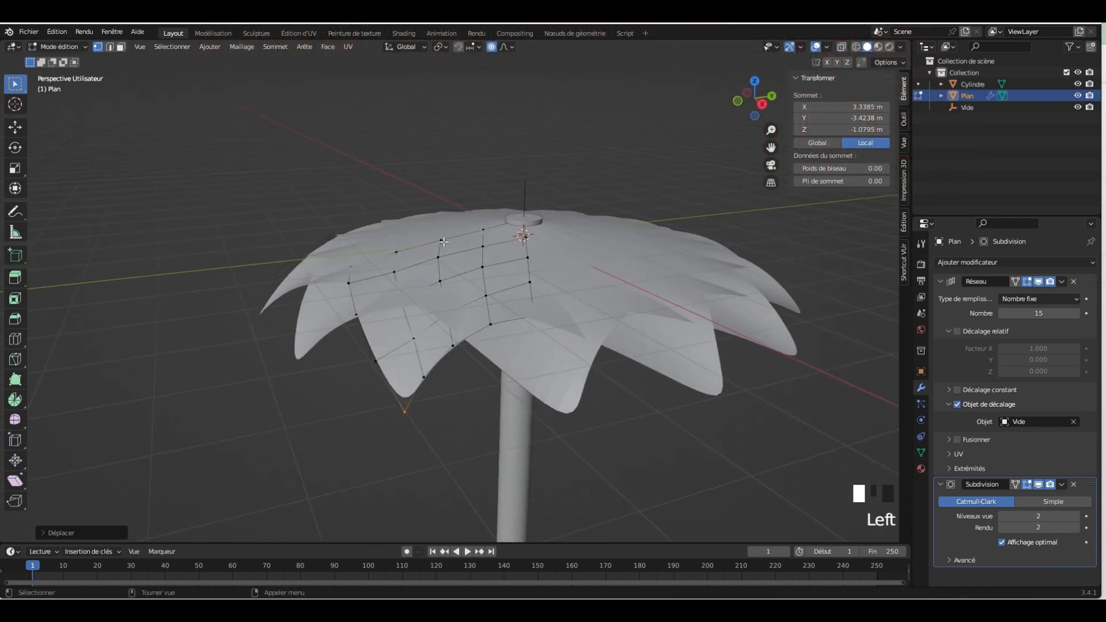
click(434, 274)
middle_drag(434, 275, 397, 263)
key(z)
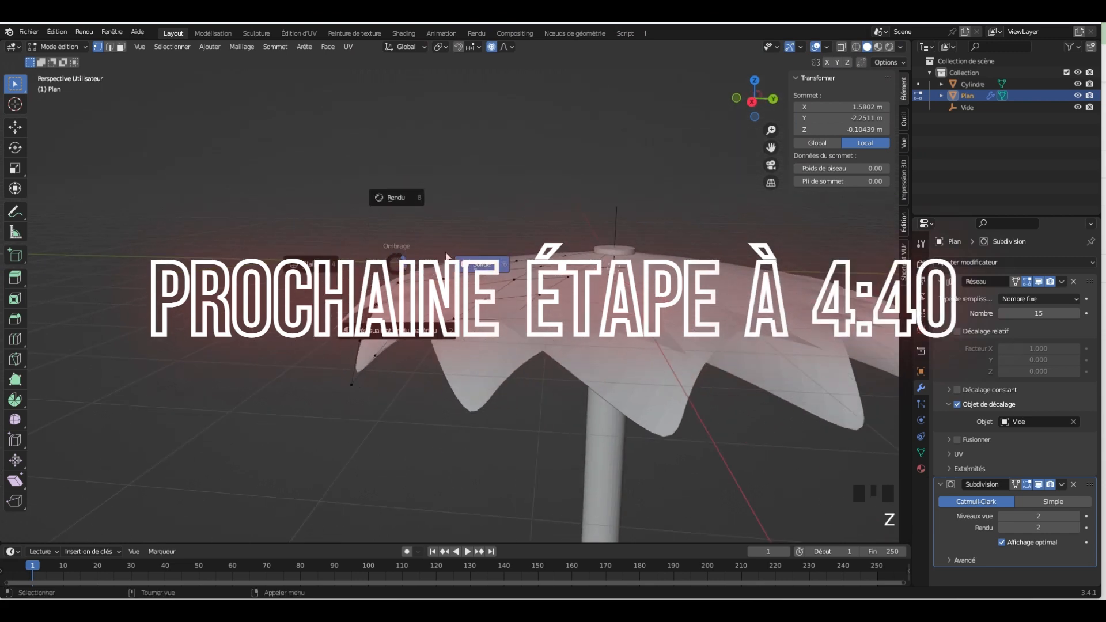
key(g)
key(z)
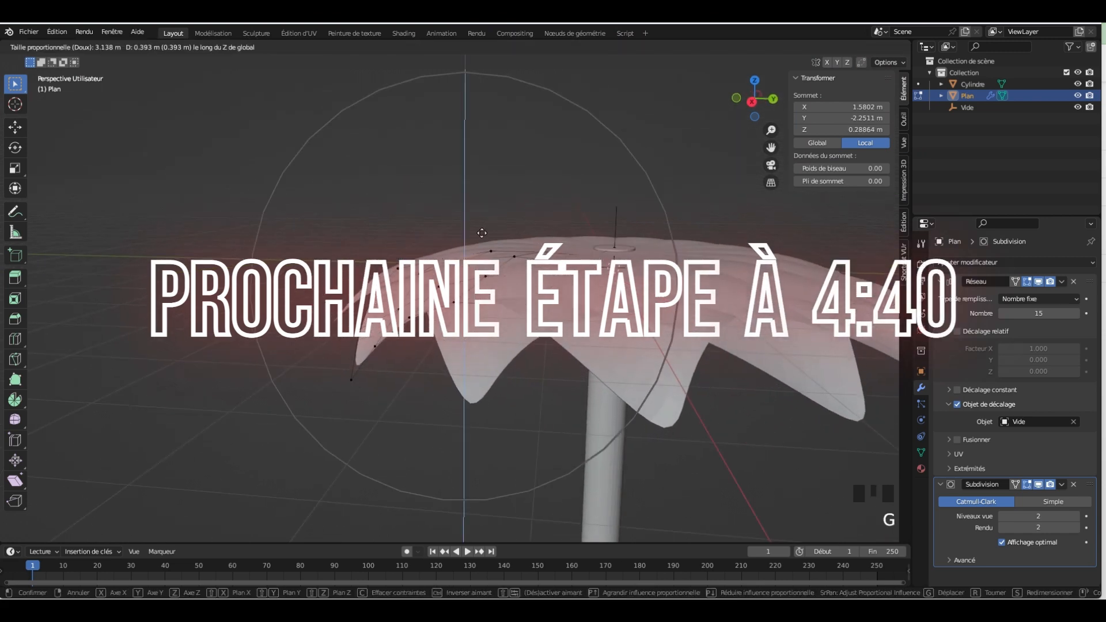
click(474, 235)
Narrow the blade by scaling its two opposite side vertices inward with smooth proportional editing
middle_drag(475, 234, 441, 348)
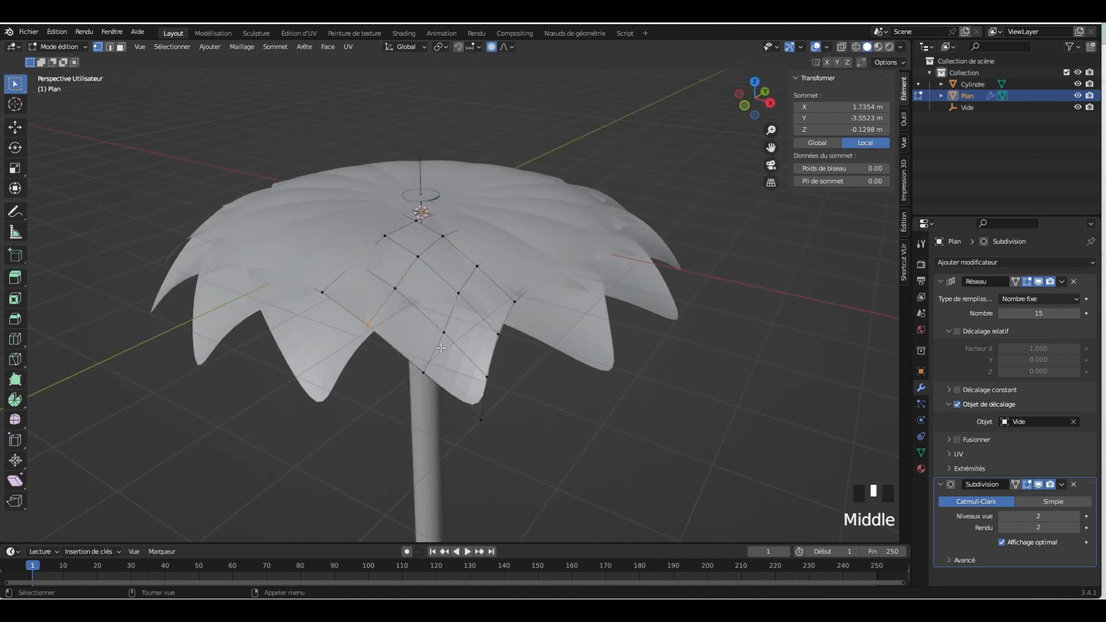
key(s)
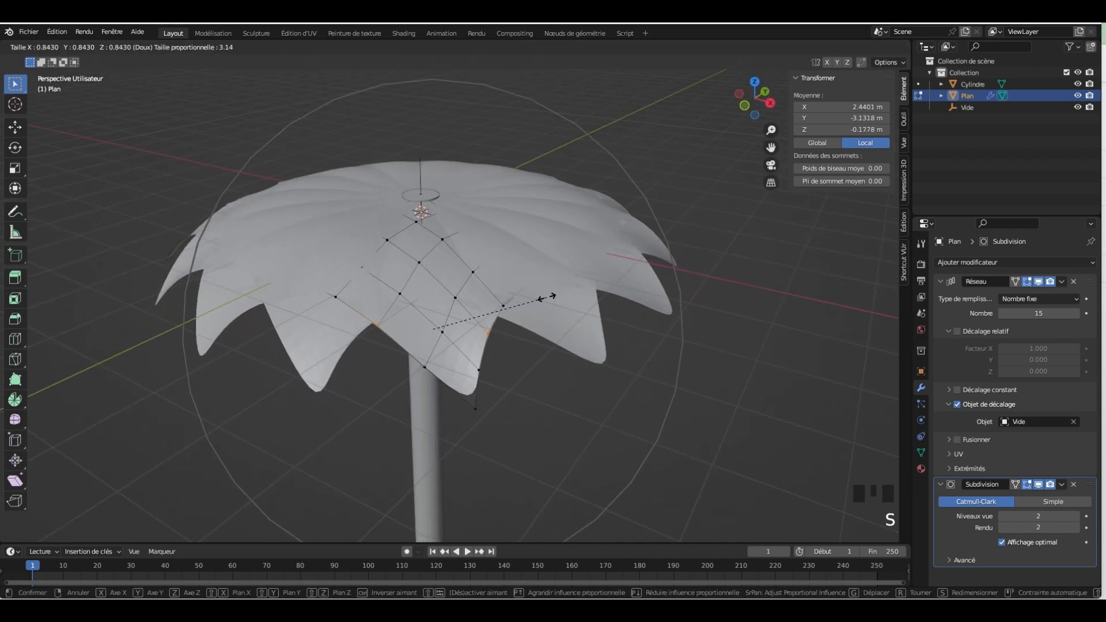
click(516, 299)
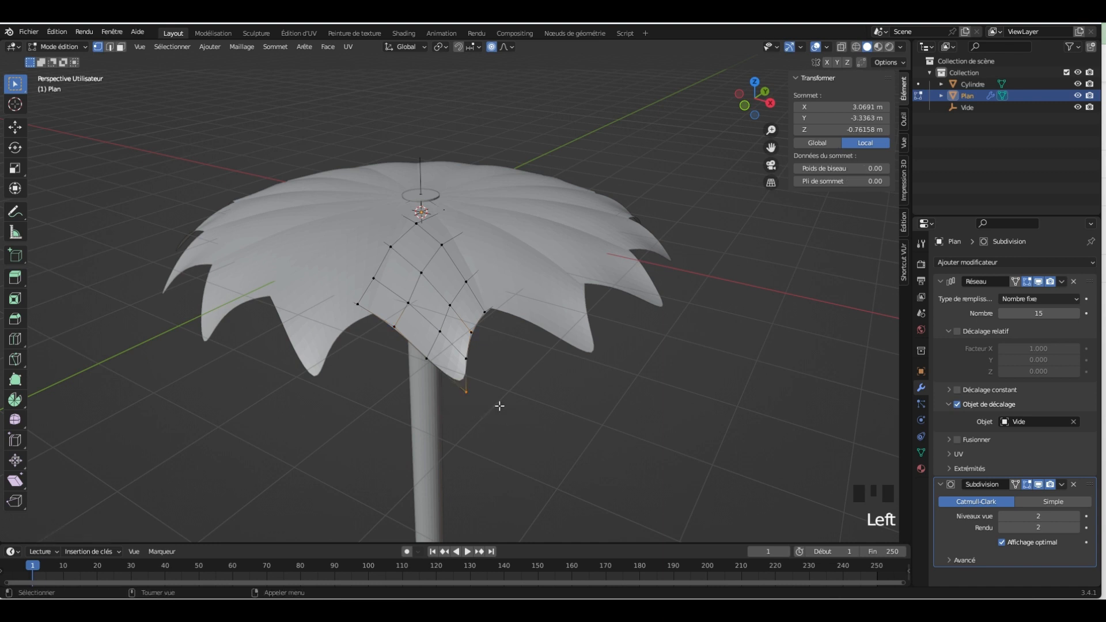
Move the blade's tip vertex inward and up with the proportional size reduced to 1.1 m
key(g)
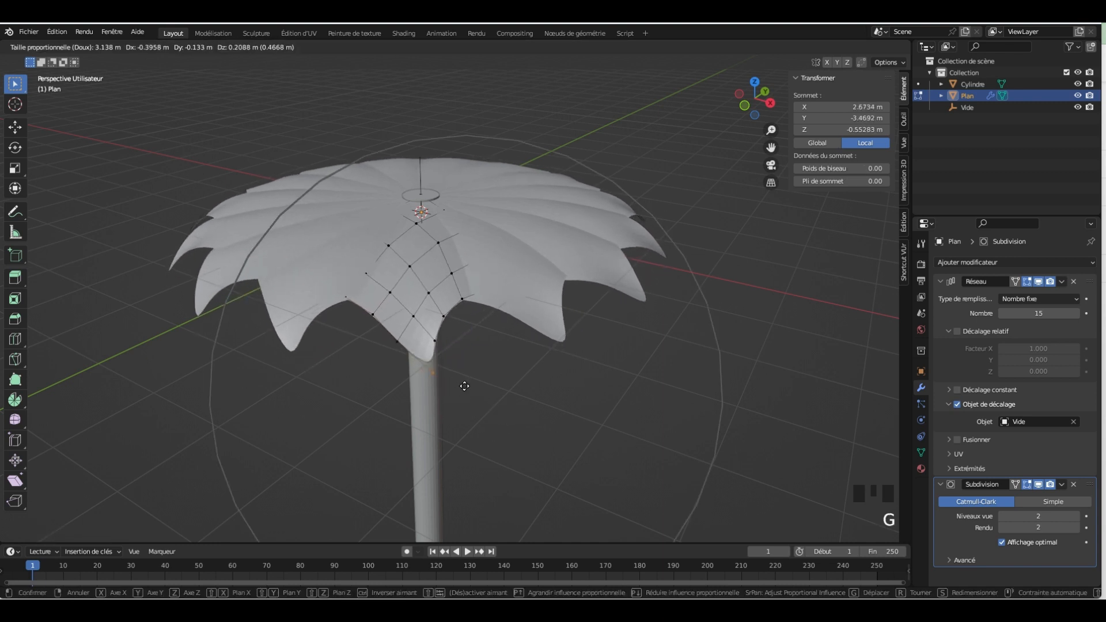
scroll(464, 386, up, 10)
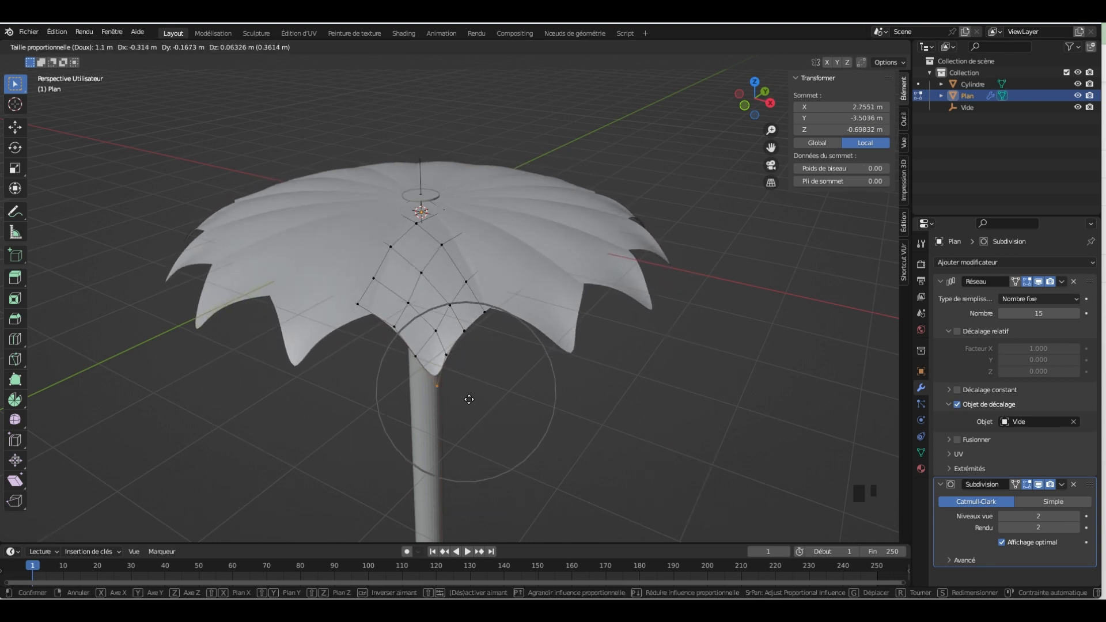
click(476, 382)
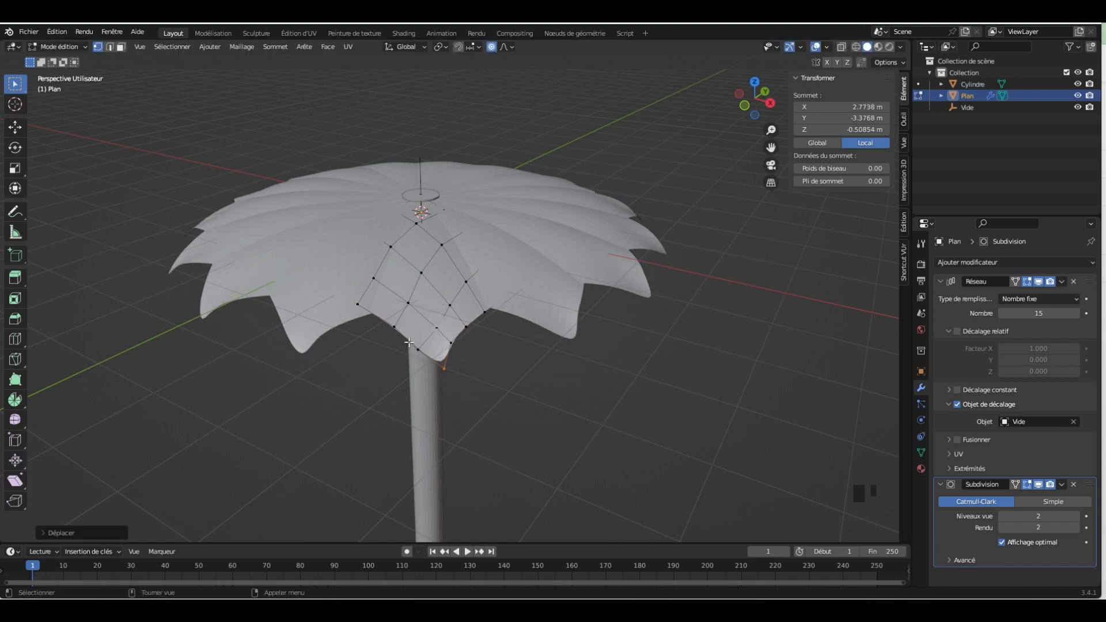
Scale the two side vertices near the blade's tip with proportional editing and clear the selection
key(g)
click(452, 322)
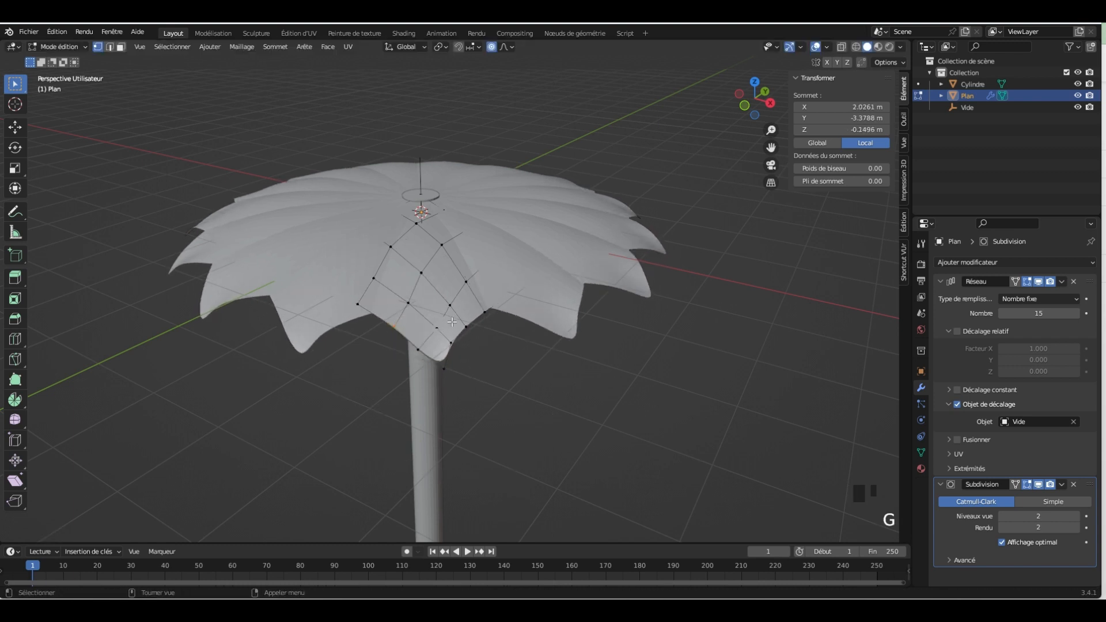
middle_drag(483, 339, 514, 370)
key(s)
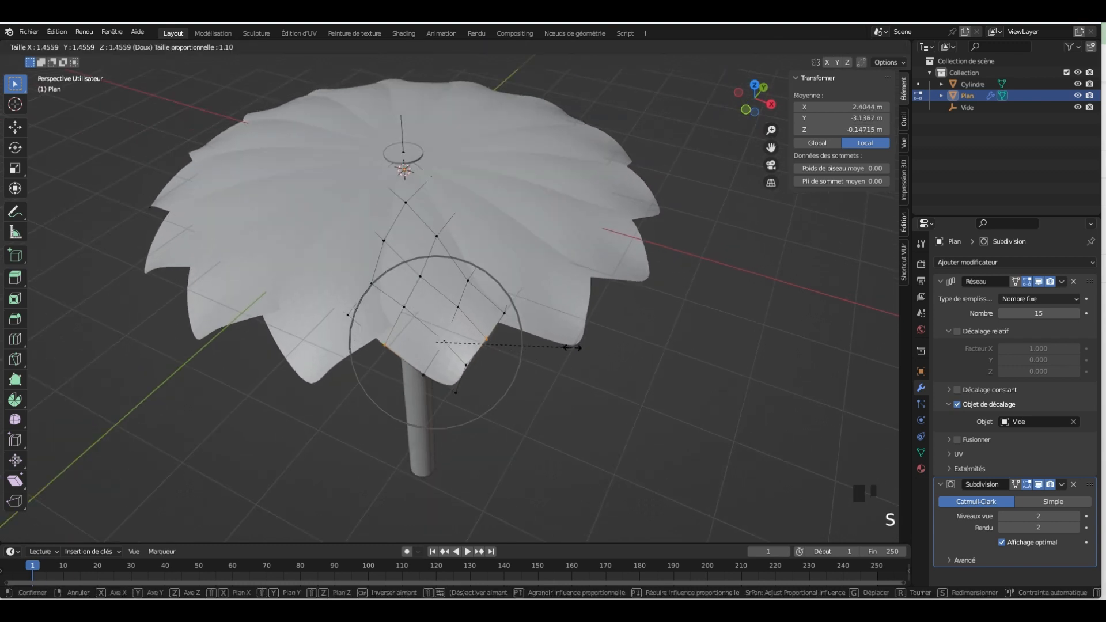
click(505, 331)
click(501, 370)
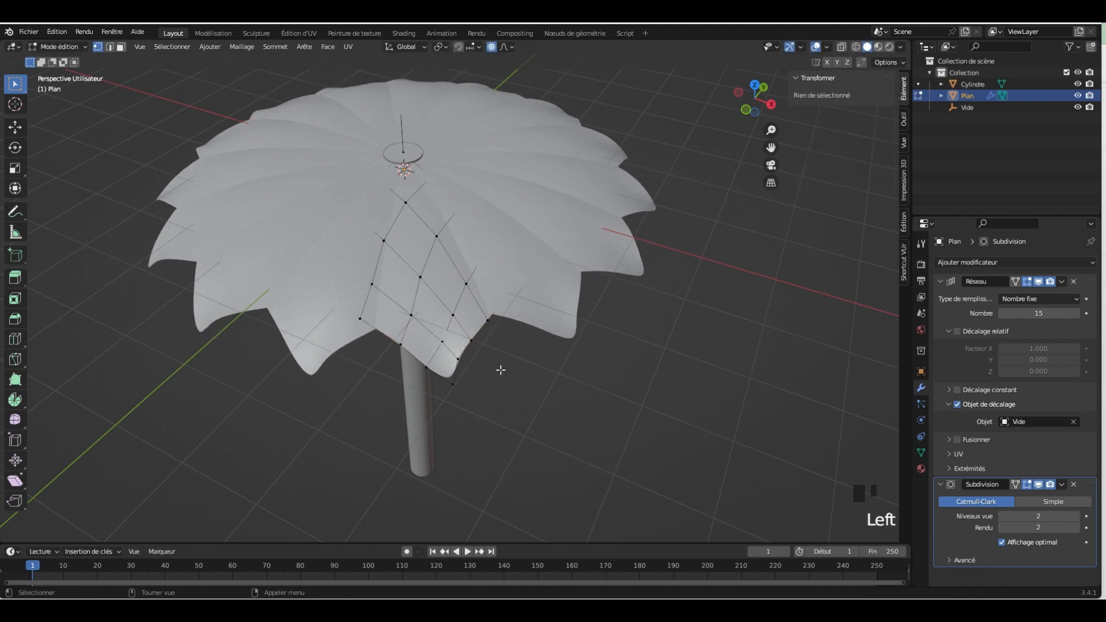
Lower the group of vertices at the blade's tip about 0.4 m along the global Z axis
middle_drag(501, 370, 555, 320)
key(g)
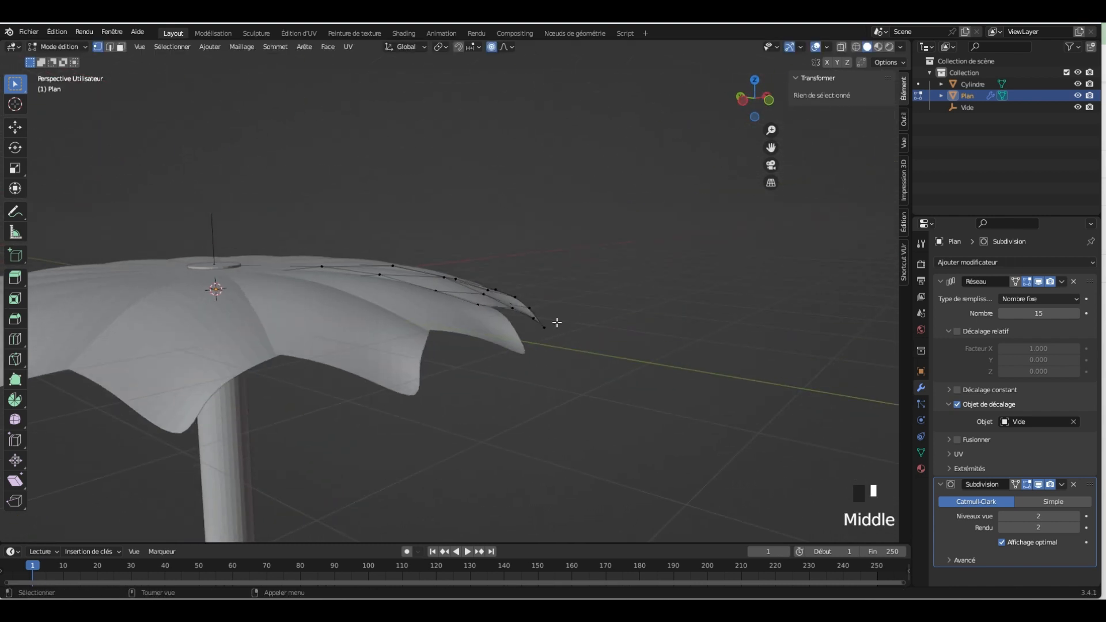
drag(489, 278, 556, 341)
key(g)
key(z)
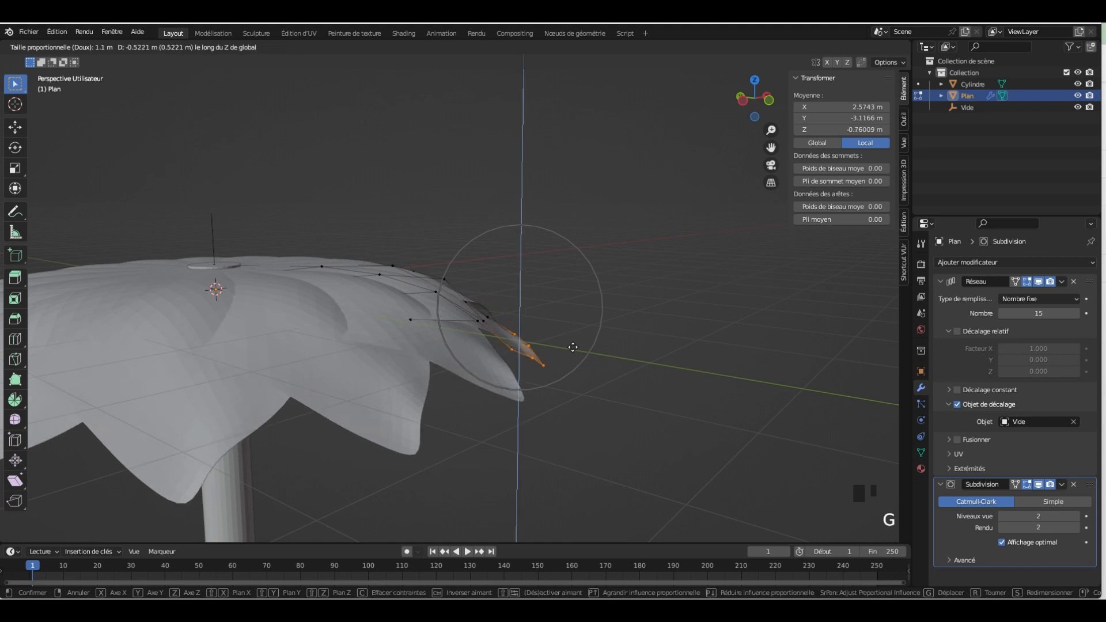
click(573, 338)
Curl the tip vertex down and inward to about X 2.64, Y -3.26, Z -1.09 m and leave edit mode
middle_drag(573, 338, 591, 298)
drag(542, 344, 558, 367)
key(g)
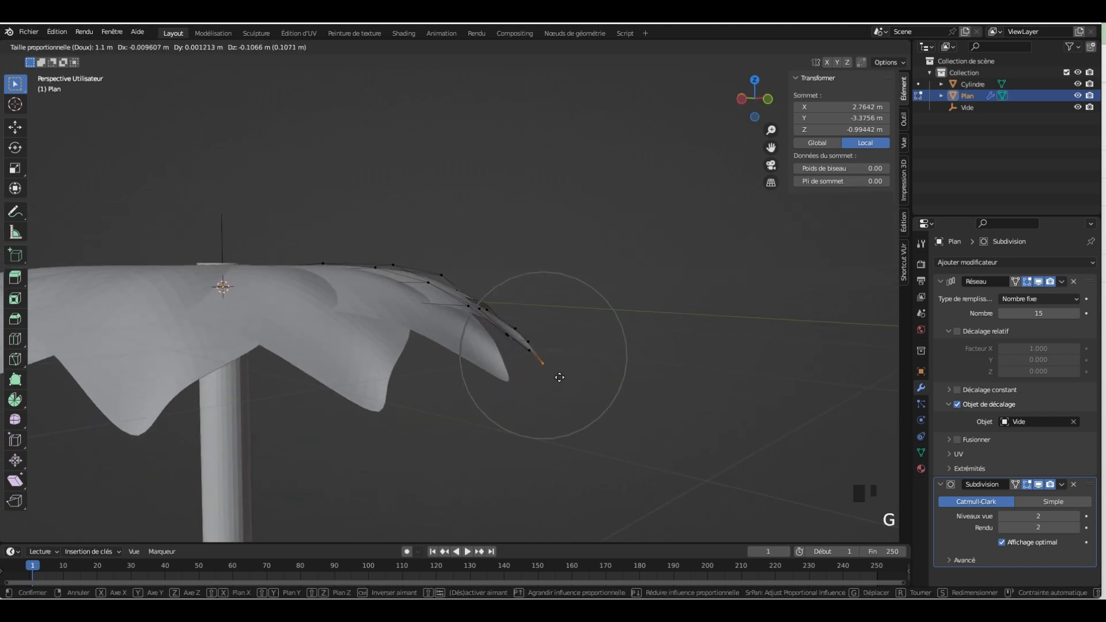
key(r)
click(588, 341)
middle_drag(587, 342, 565, 365)
key(Tab)
click(597, 368)
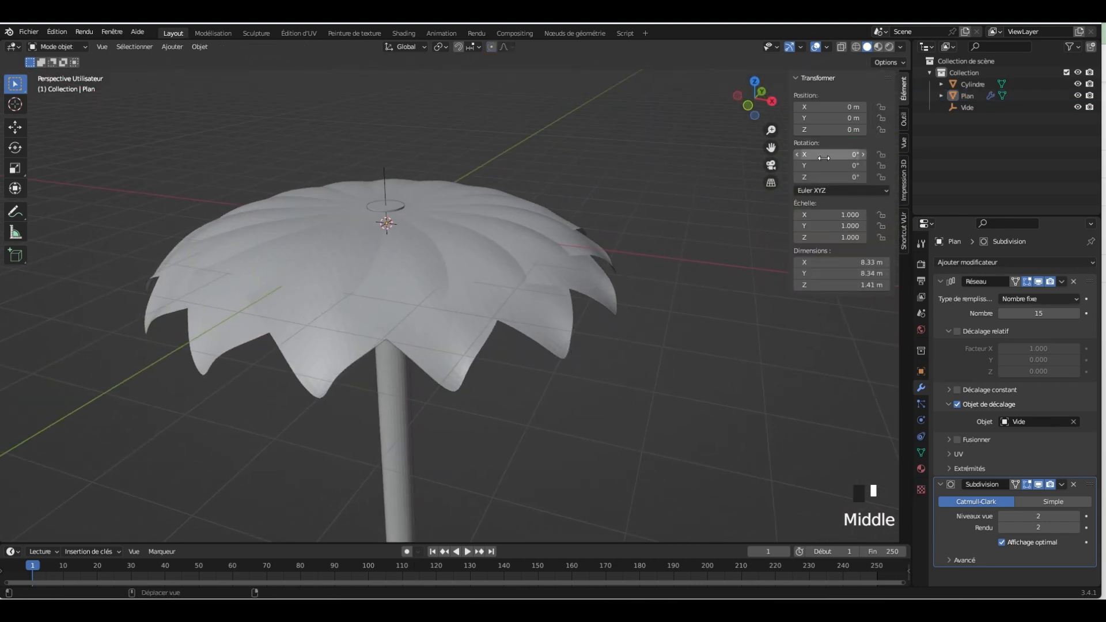
Lower the blade's two opposite side vertices about 0.7 m along the global Z axis and return to object mode
middle_drag(689, 198, 562, 222)
scroll(482, 318, down, 3)
click(475, 329)
middle_drag(476, 329, 533, 331)
key(Tab)
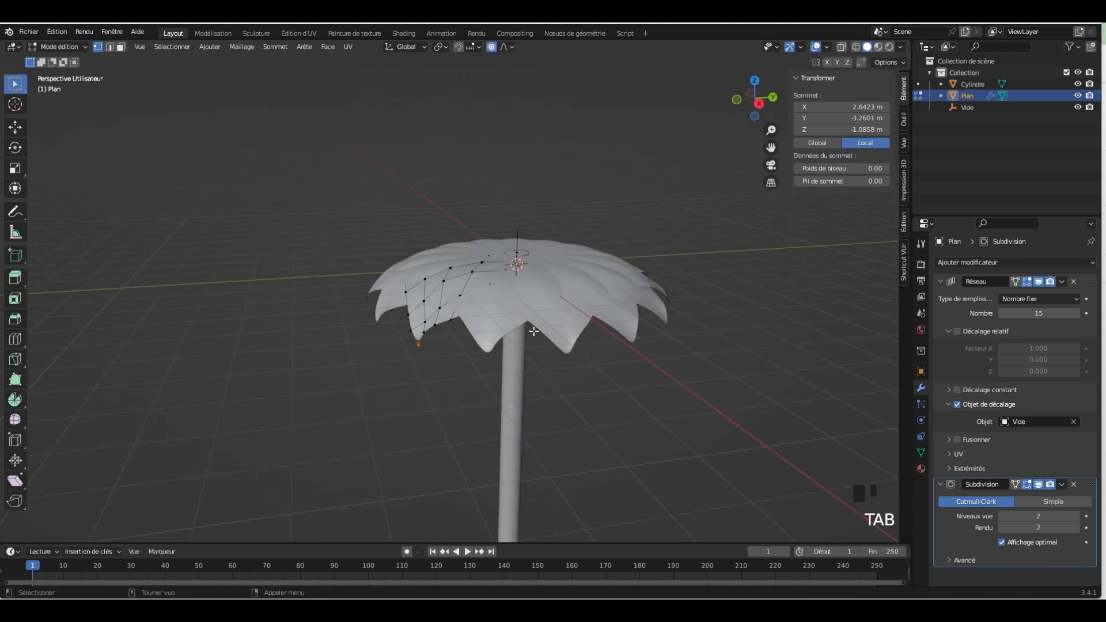
middle_drag(471, 317, 535, 314)
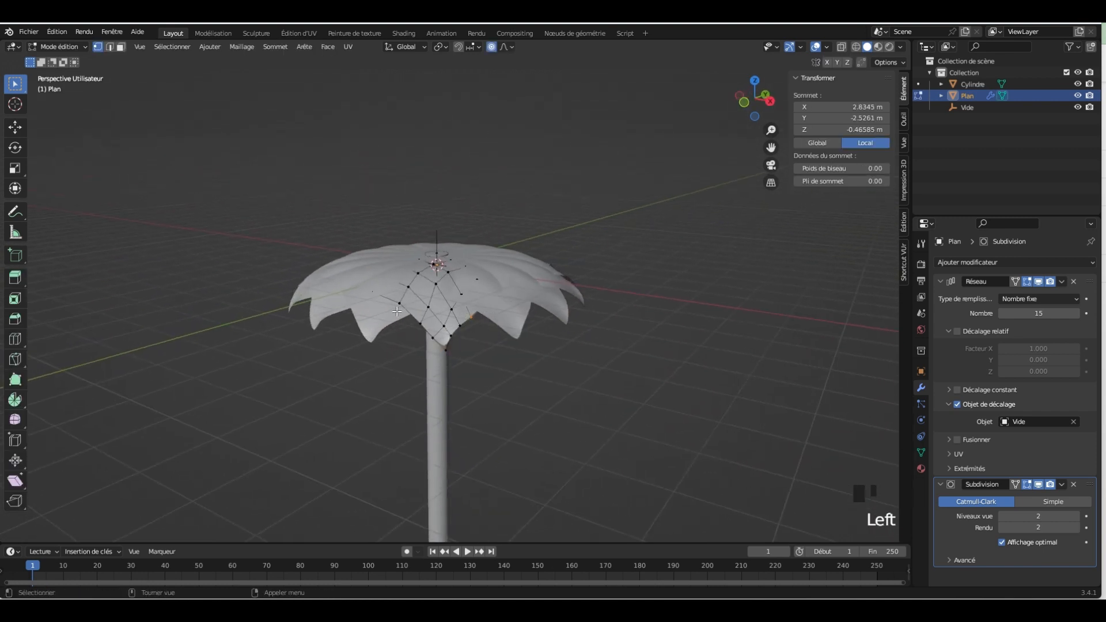
key(s)
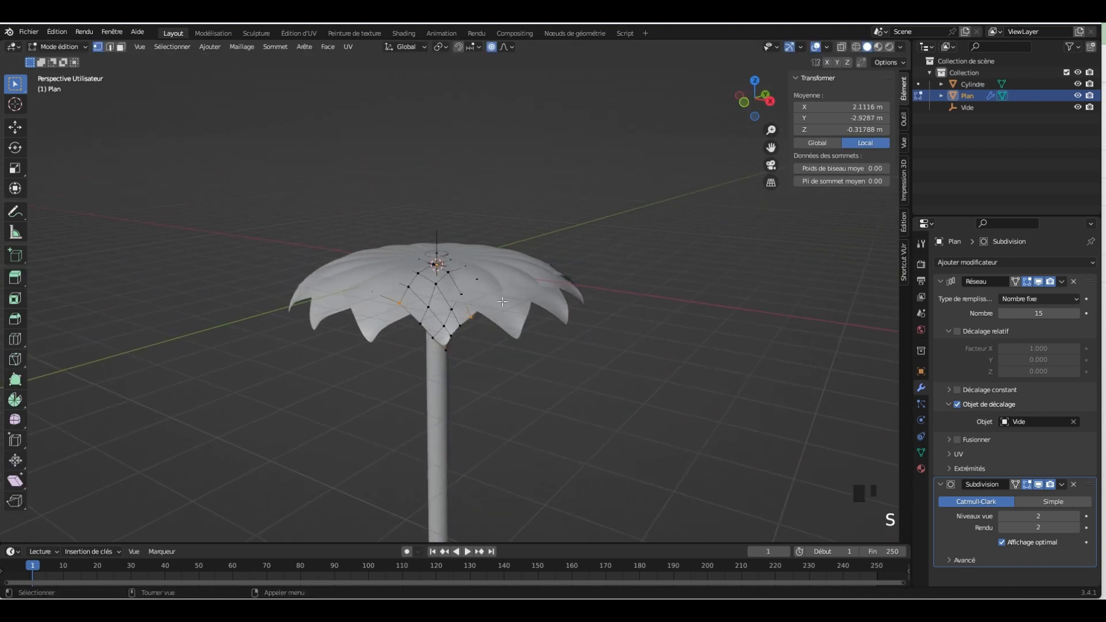
key(g)
key(z)
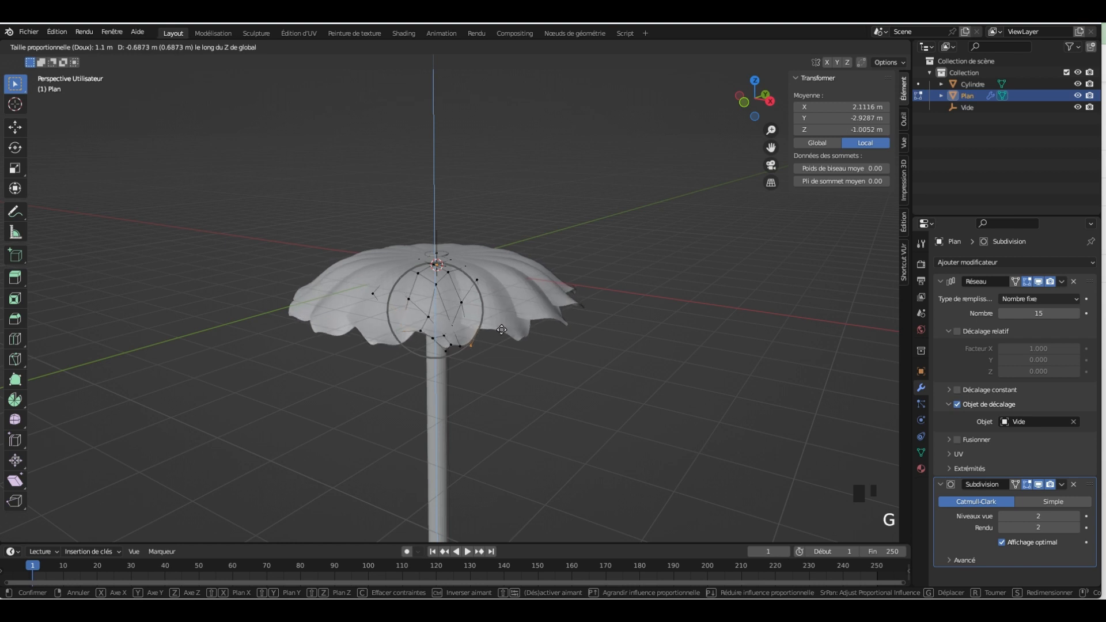
click(498, 331)
middle_drag(499, 331, 435, 285)
key(Tab)
click(504, 220)
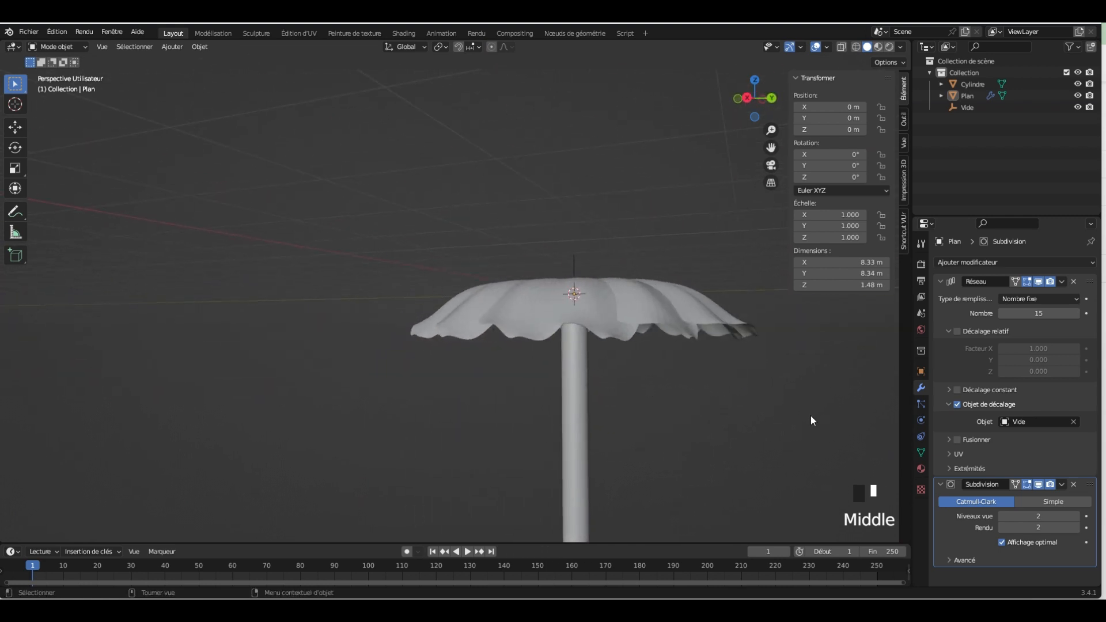
Add a Solidify (Solidifier) modifier to the arrayed plane
click(1054, 263)
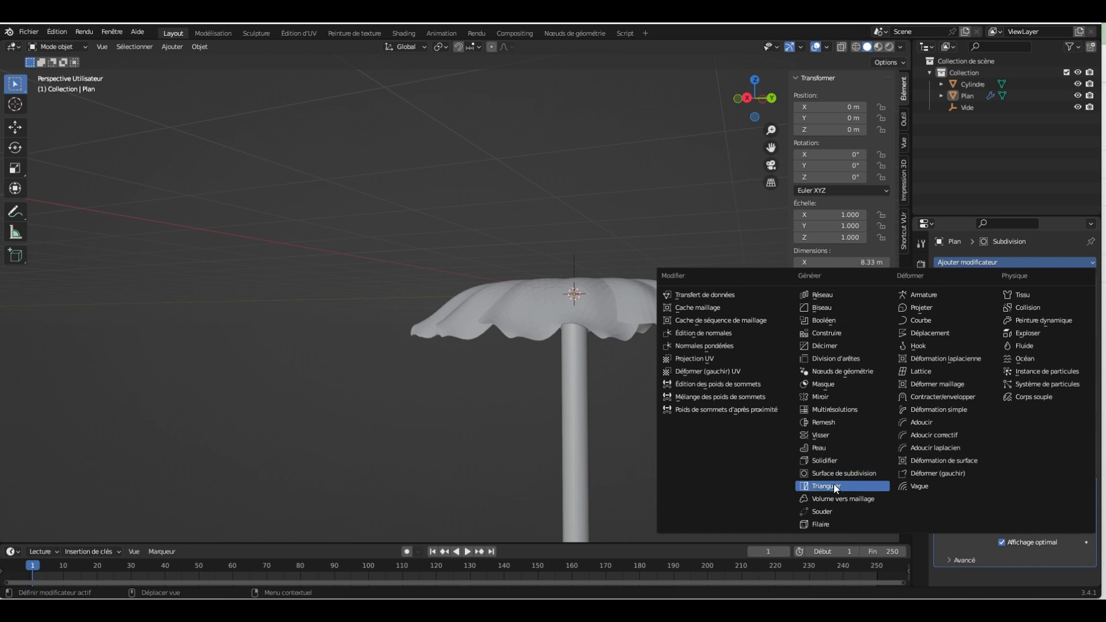
click(829, 462)
middle_drag(673, 402, 753, 385)
scroll(616, 389, up, 5)
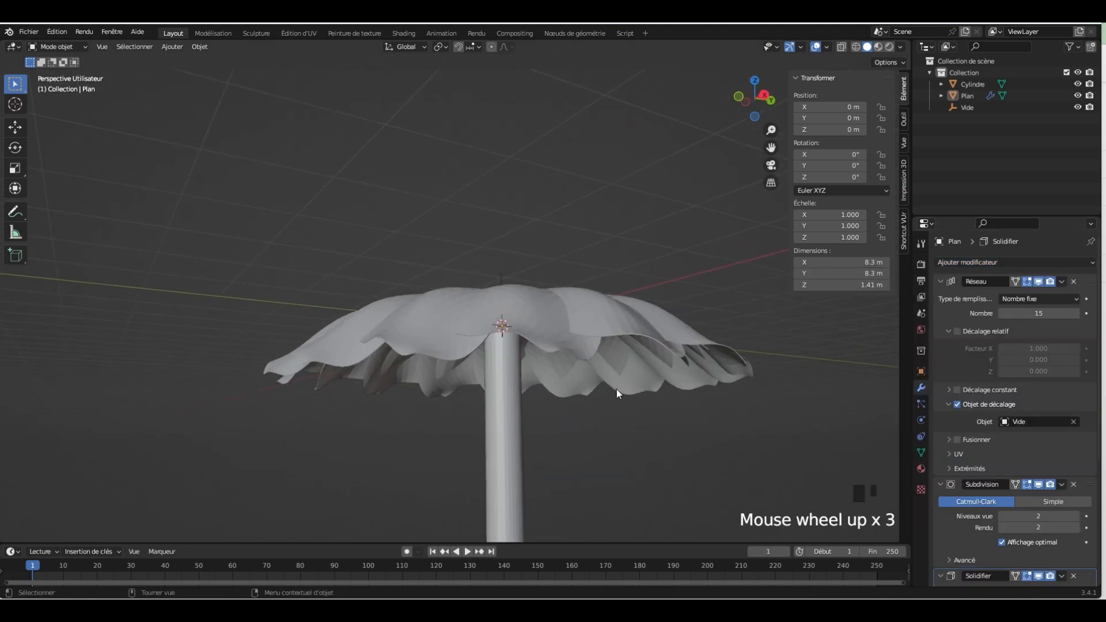
scroll(994, 530, down, 1)
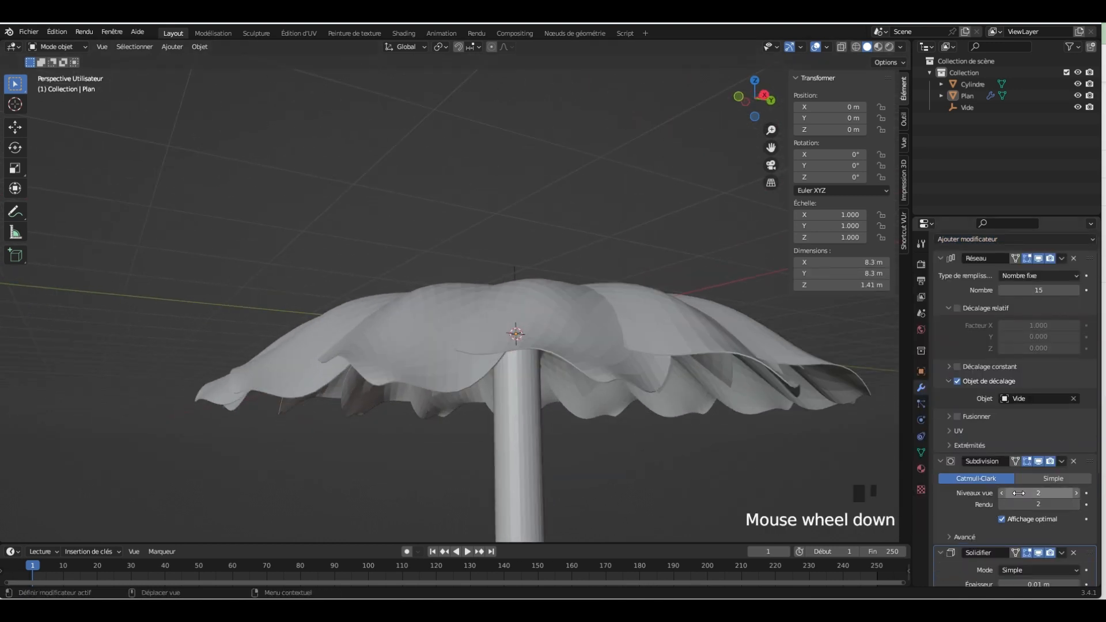
Apply the canopy's Subdivision modifier, and apply its Solidify modifier with a thickness of 0.03 m
click(1063, 462)
click(1036, 476)
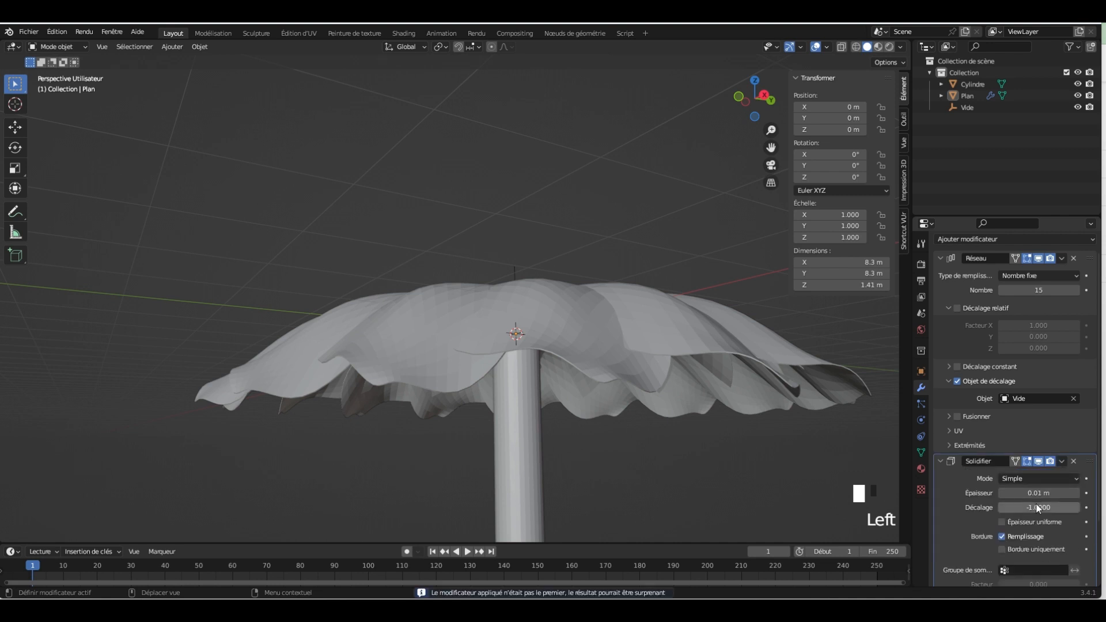
mouse_move(1037, 492)
mouse_down()
mouse_move(1060, 493)
mouse_move(1042, 493)
mouse_up()
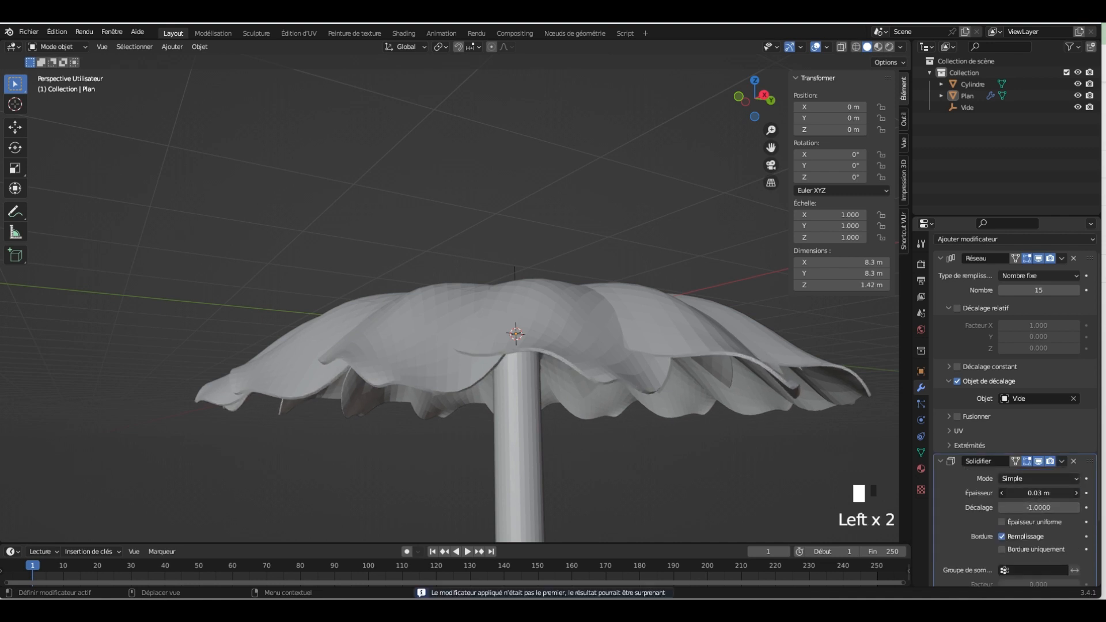
middle_drag(596, 420, 651, 481)
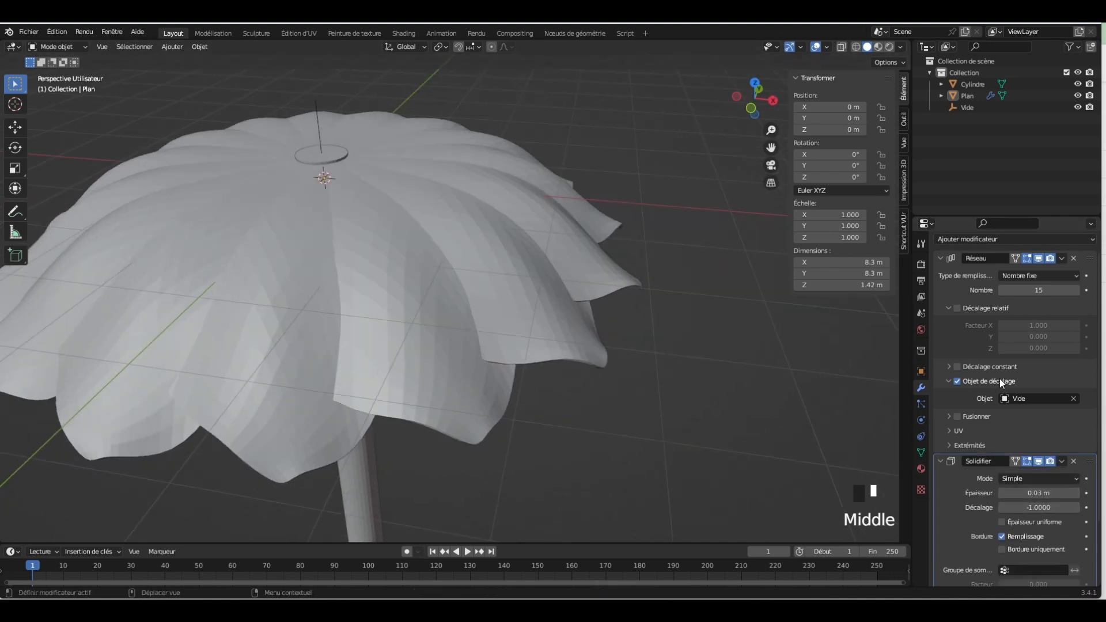
click(1073, 479)
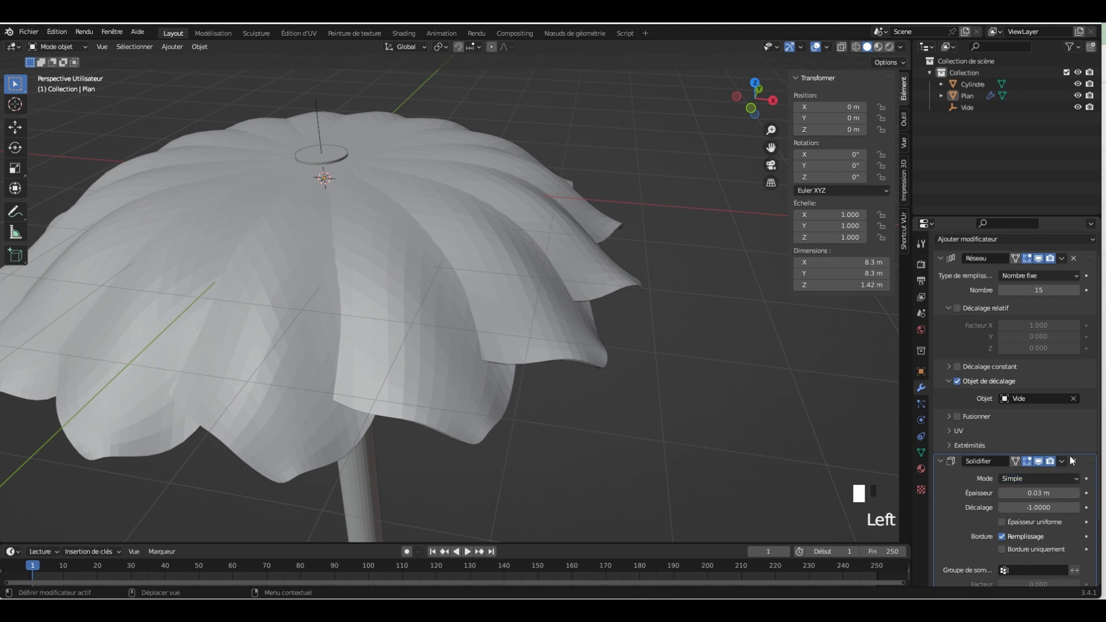
drag(1063, 461, 1034, 473)
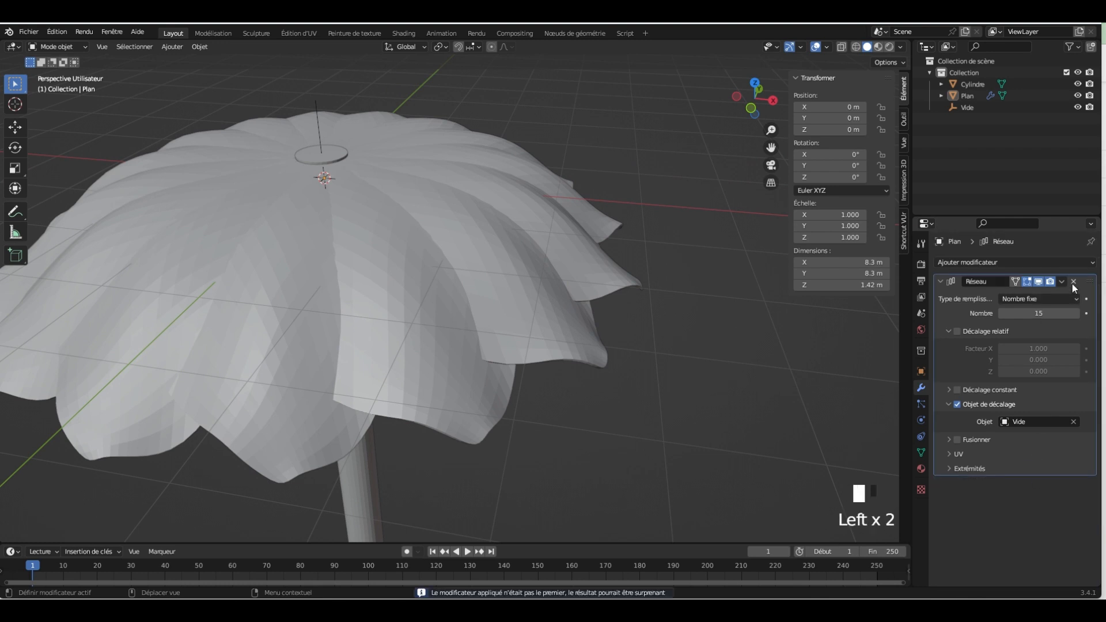
middle_drag(719, 298, 599, 375)
scroll(746, 341, down, 2)
mouse_move(1045, 312)
mouse_down()
mouse_move(1000, 312)
mouse_move(1040, 312)
mouse_up()
middle_drag(638, 290, 654, 308)
click(1076, 313)
click(1076, 313)
click(610, 339)
Add a cube and move it beside the pole in the front view, to about X 1.56, Z -2.43 m
middle_drag(606, 375, 622, 274)
scroll(615, 329, down, 3)
middle_drag(615, 328, 601, 327)
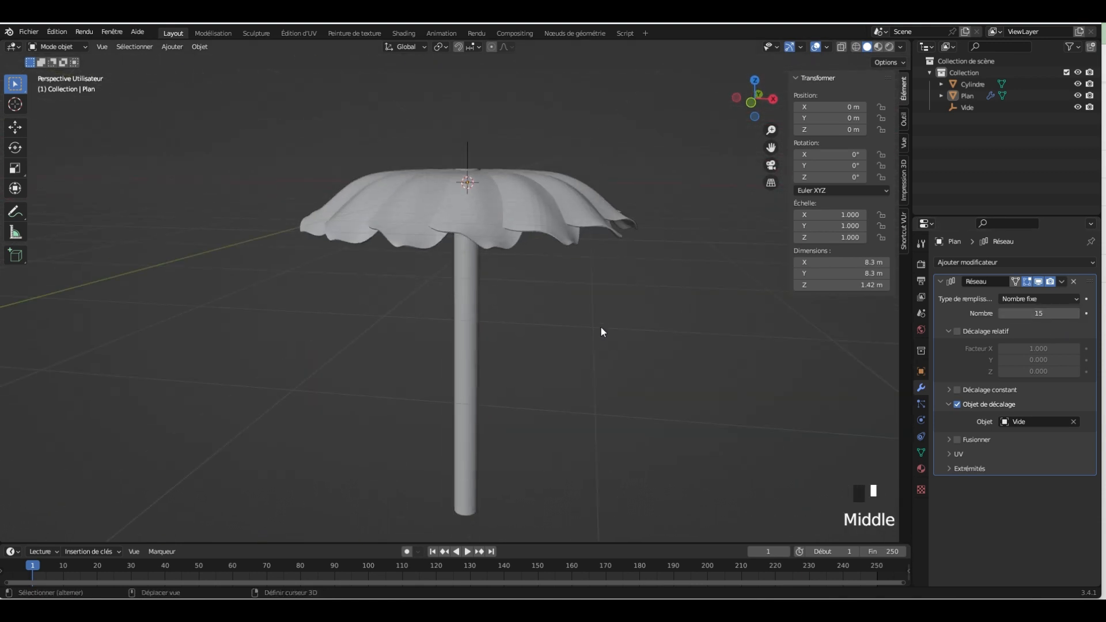
key(shift+a)
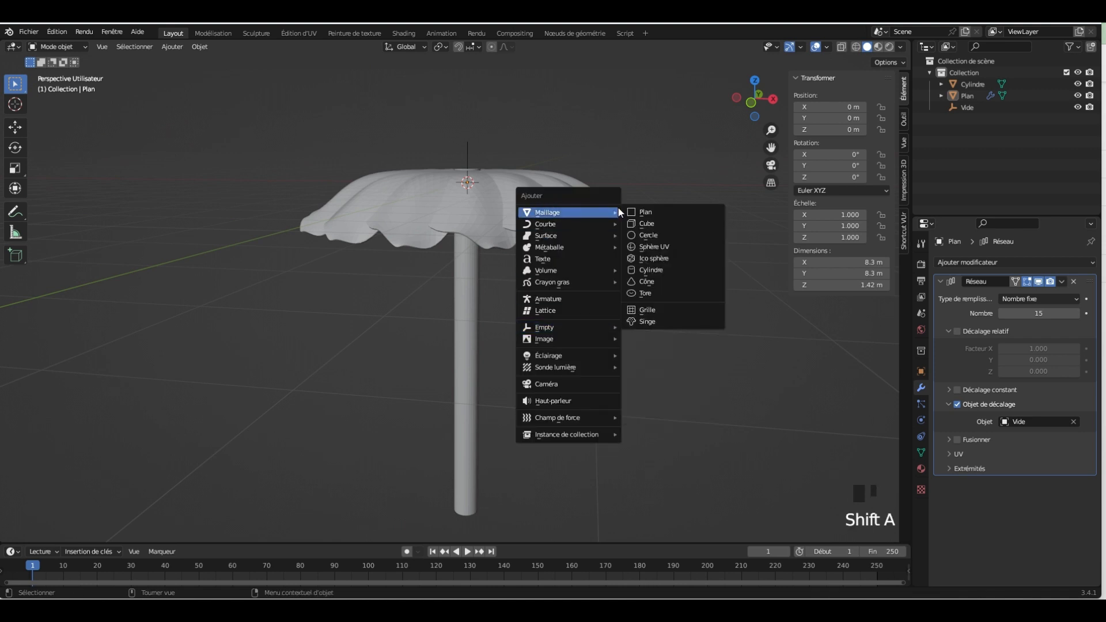
click(638, 219)
key(KP_1)
key(g)
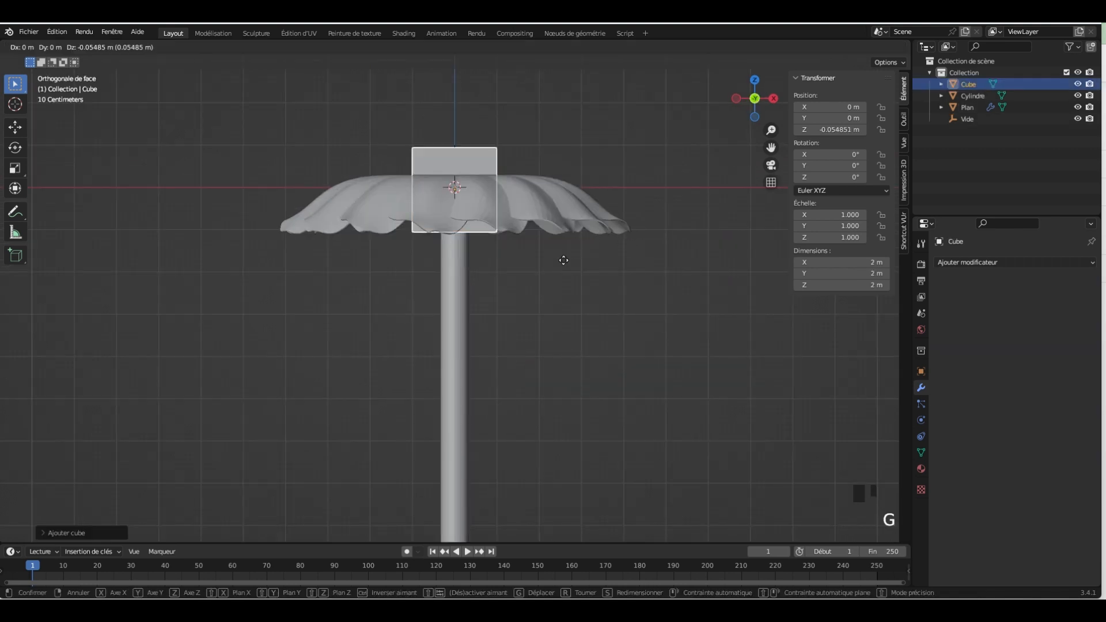
click(621, 329)
Scale the cube into a thin upright rod about 0.08 m thick and 2.45 m tall
key(s)
click(549, 277)
key(s)
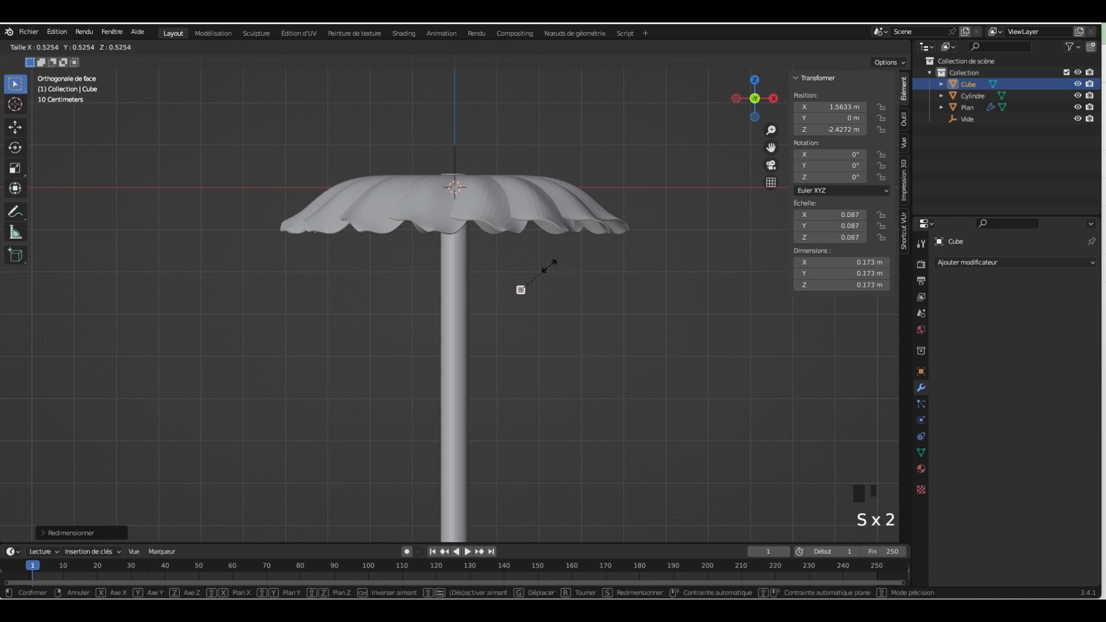
key(z)
click(602, 189)
key(s)
click(602, 230)
key(s)
key(z)
click(610, 167)
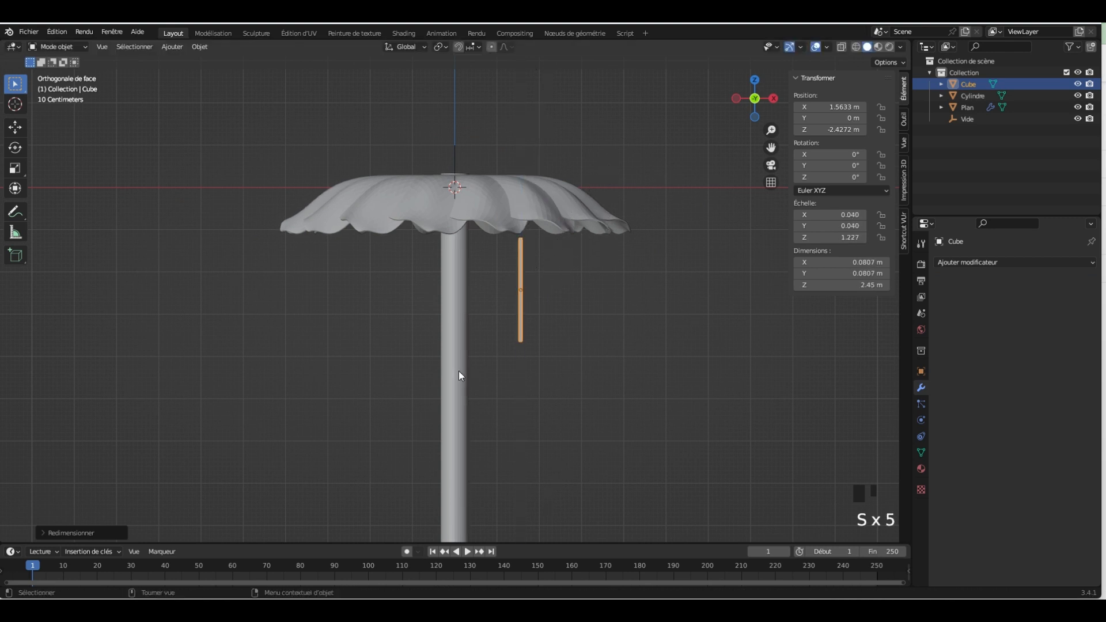
Rescale the pole, stretching it along the global Z axis, to about 0.55 m across and 10.6 m long
click(459, 376)
key(s)
key(s)
key(z)
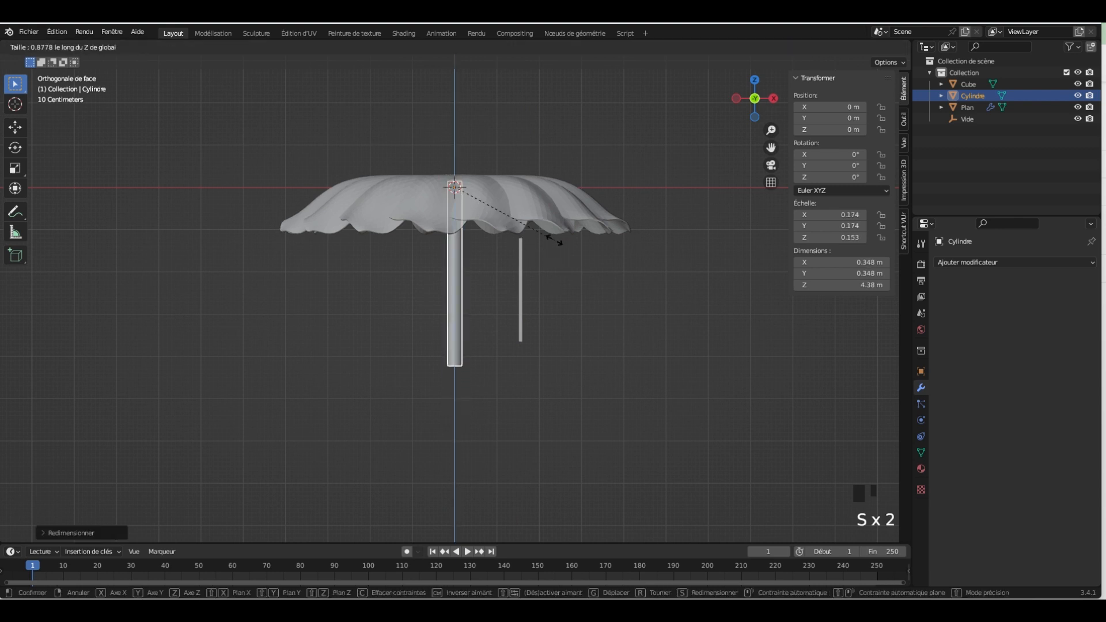
click(541, 337)
middle_drag(541, 337, 541, 348)
key(s)
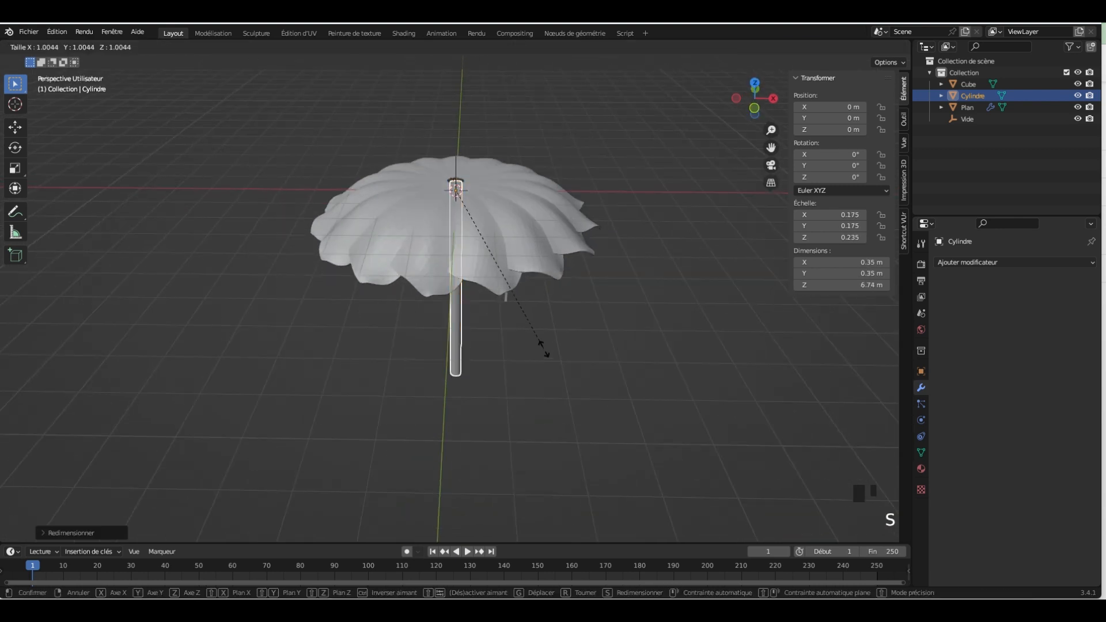
click(541, 462)
Scale the pole down to about 0.37 m across and adjust its length along the global Z axis
scroll(532, 365, up, 6)
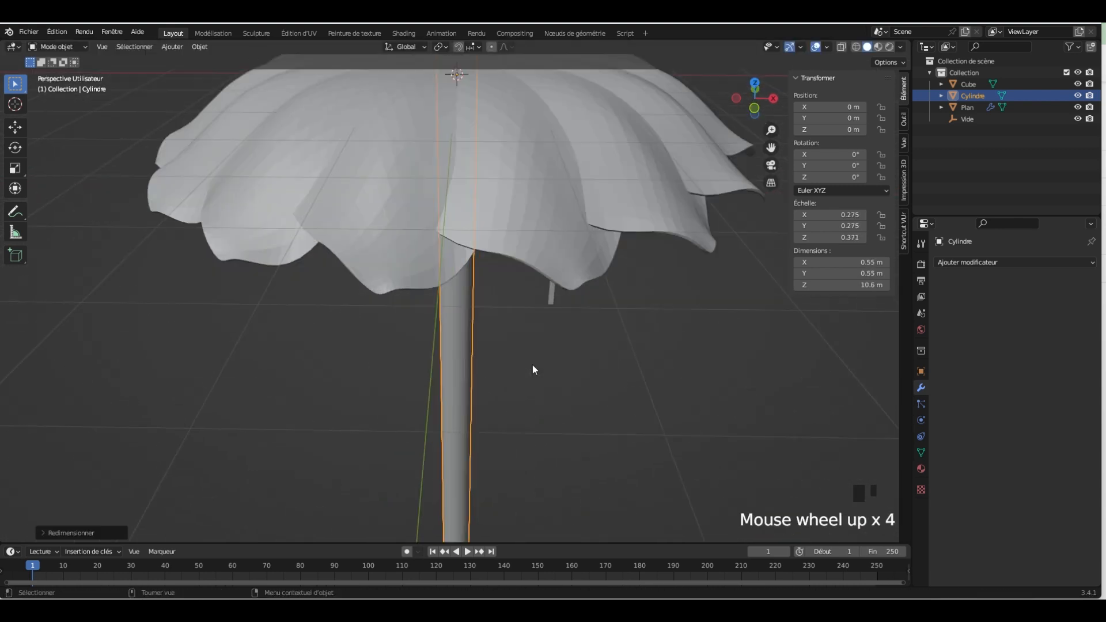
middle_drag(533, 365, 582, 279)
click(623, 257)
click(608, 281)
key(KP_1)
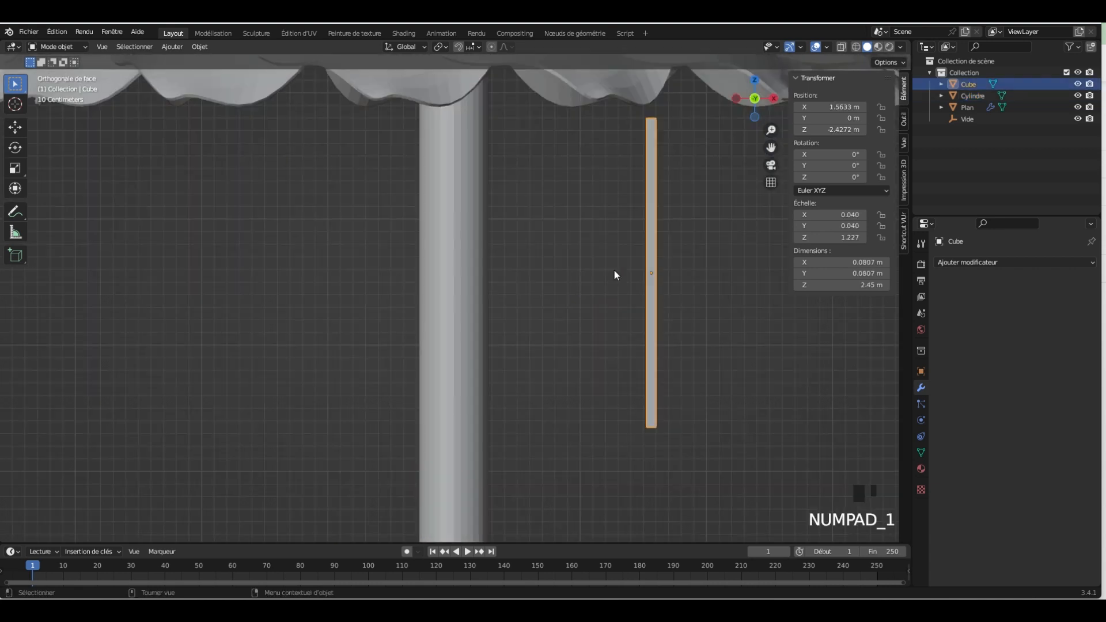
scroll(616, 285, down, 4)
scroll(588, 257, up, 5)
click(438, 333)
key(s)
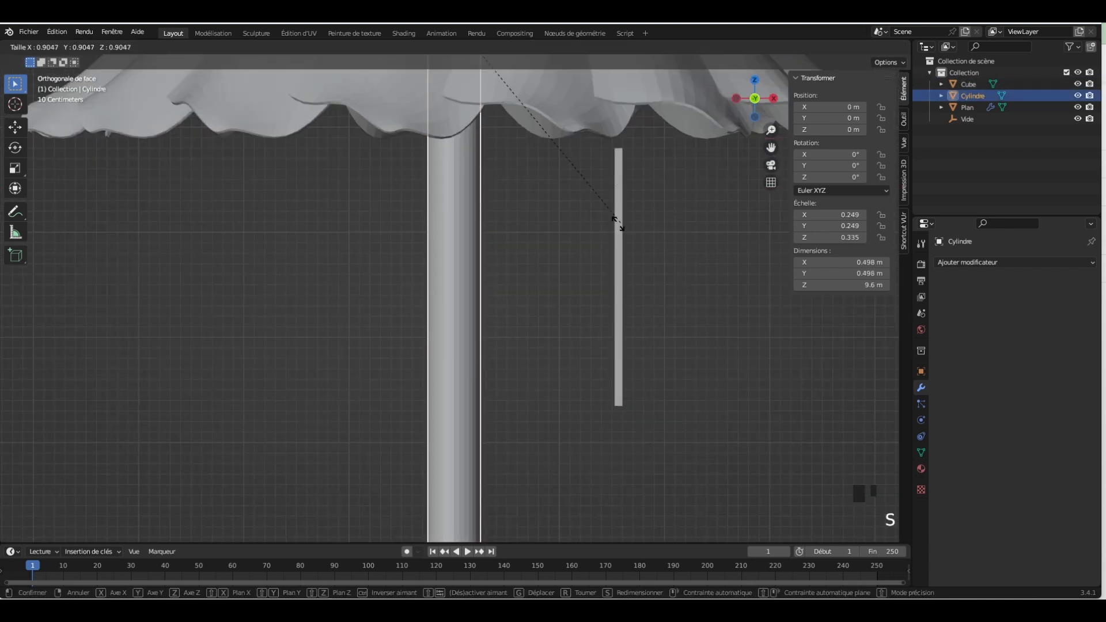
click(501, 213)
scroll(501, 227, down, 4)
key(s)
key(z)
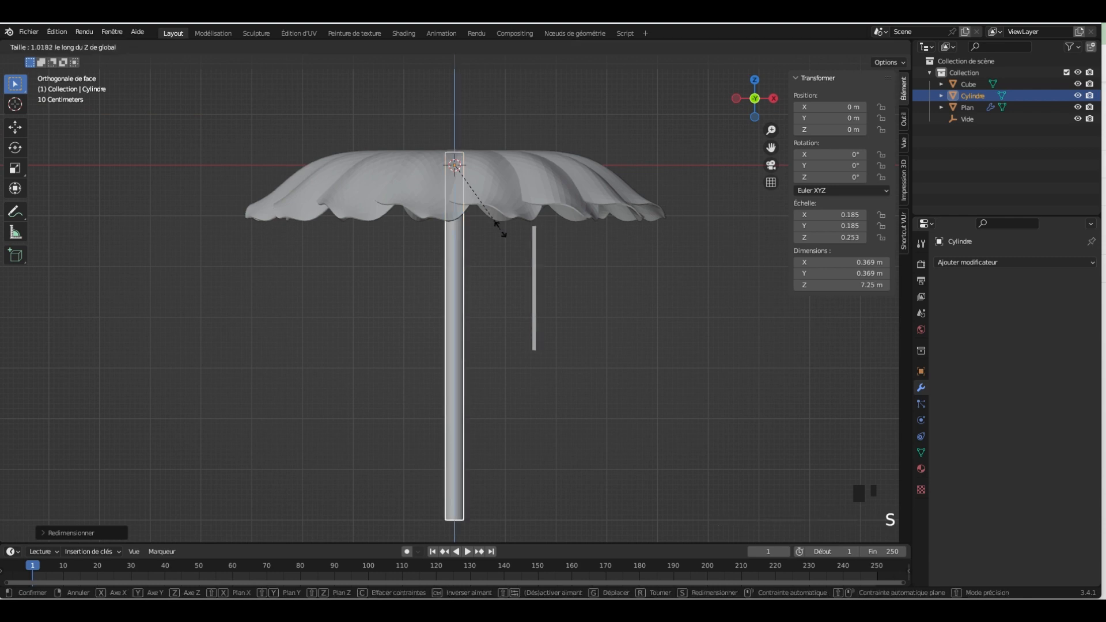
click(511, 254)
Tilt the thin rod about 35.6° around the Y axis in the front view
middle_drag(512, 253, 554, 324)
key(KP_1)
scroll(547, 305, up, 5)
click(646, 263)
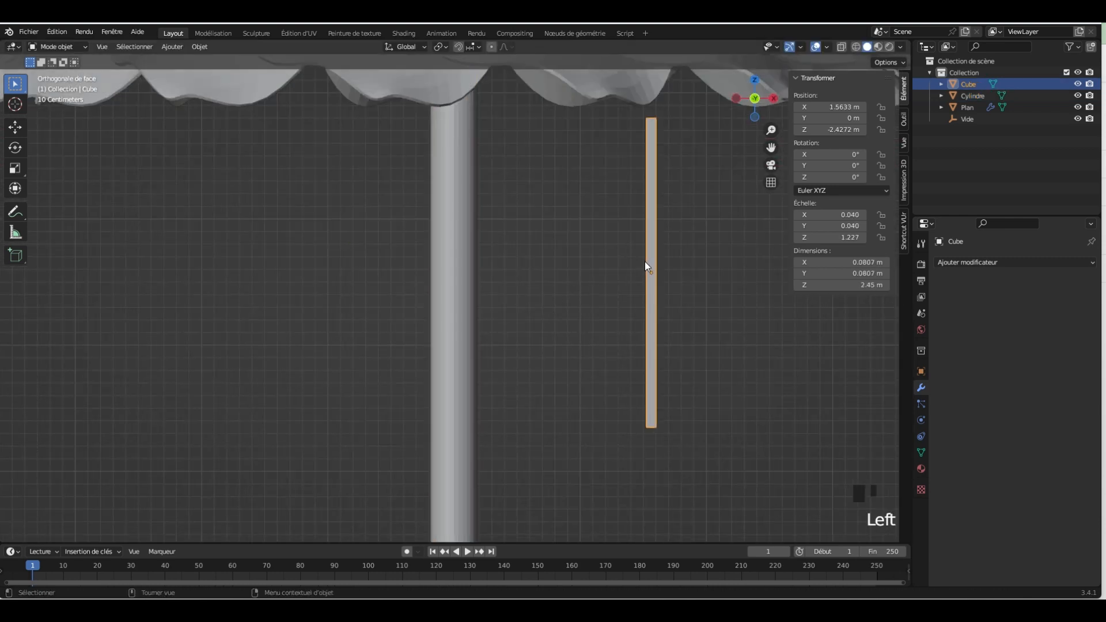
scroll(640, 262, down, 4)
scroll(627, 253, up, 3)
key(r)
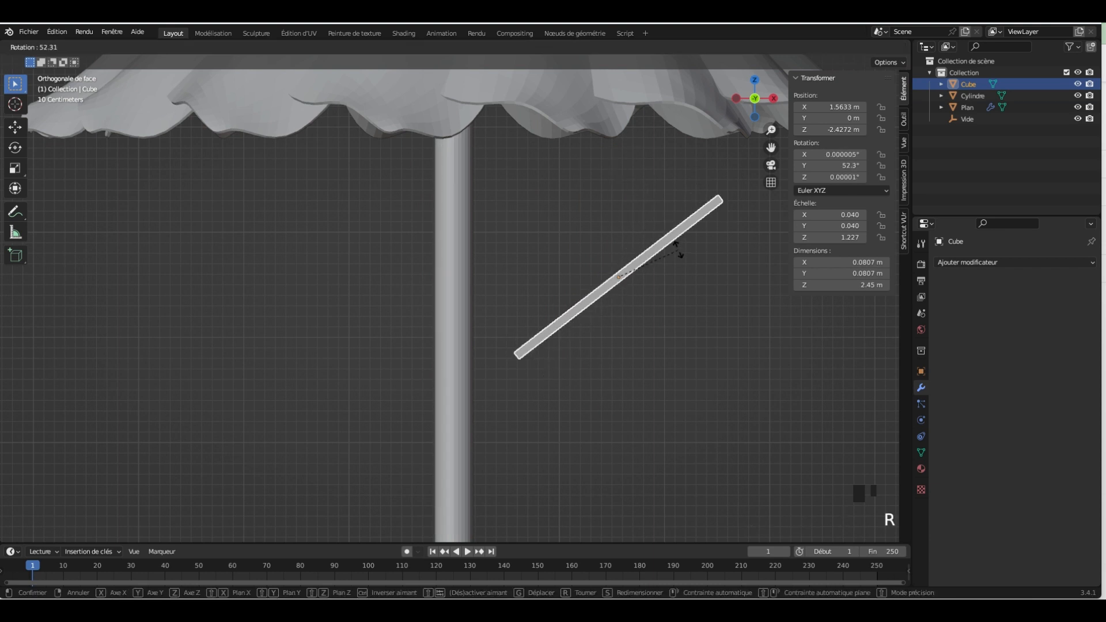
click(675, 232)
Move the tilted rod against the pole at about X 0.81, Z -1.18 m and scale it to about 2.98 m long
scroll(675, 229, down, 4)
key(g)
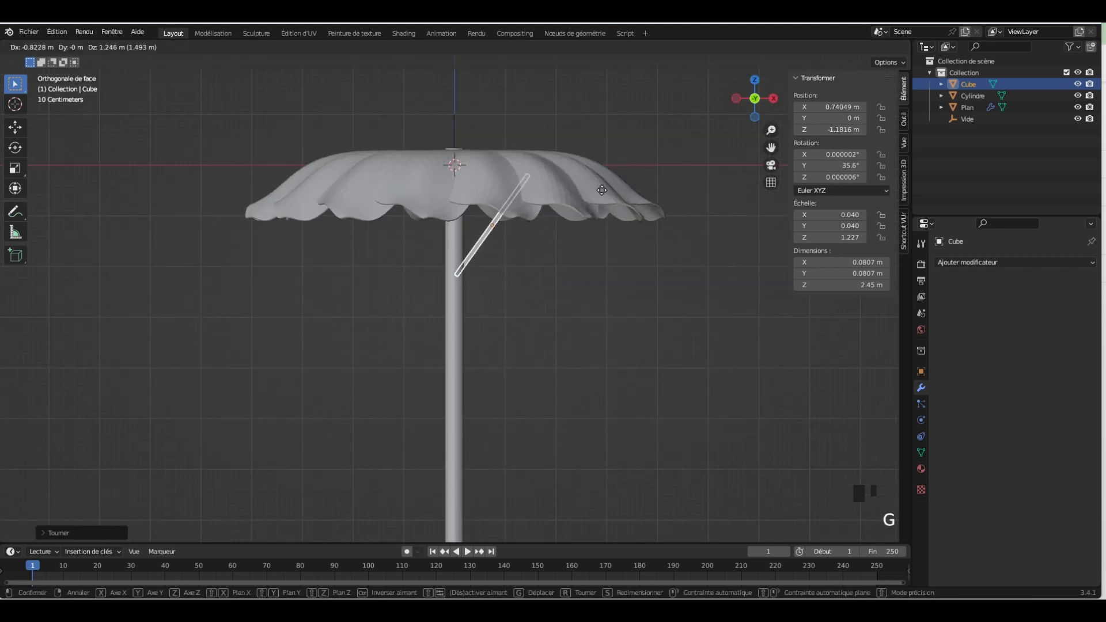
click(603, 190)
middle_drag(603, 190, 575, 172)
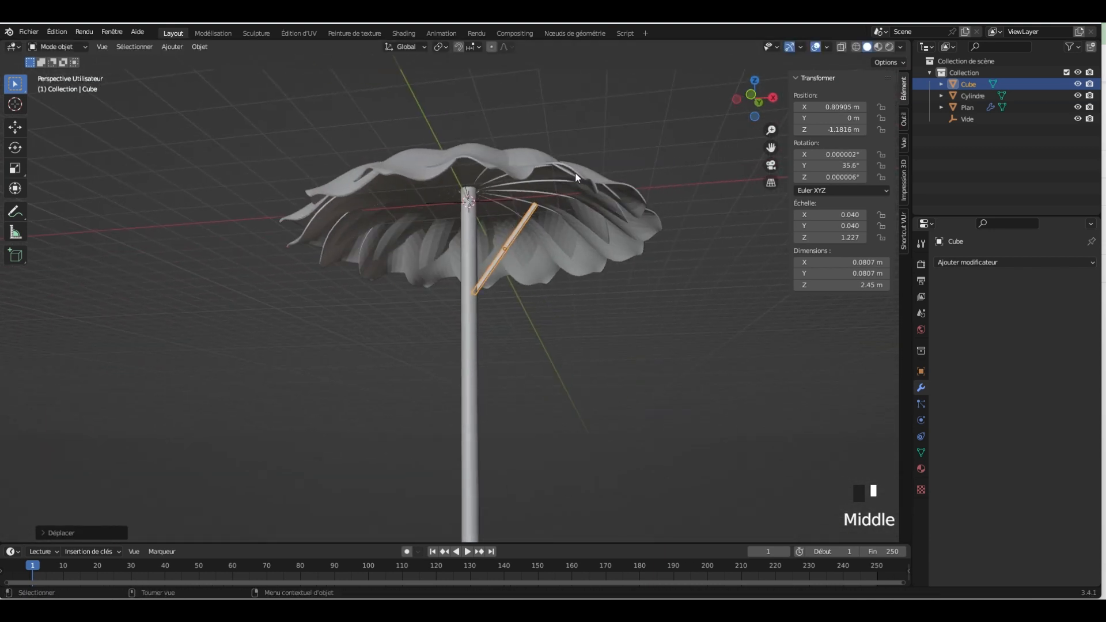
key(s)
click(588, 183)
Raise the rod along the global Z axis under the canopy, to about Z -0.96 m
key(g)
key(z)
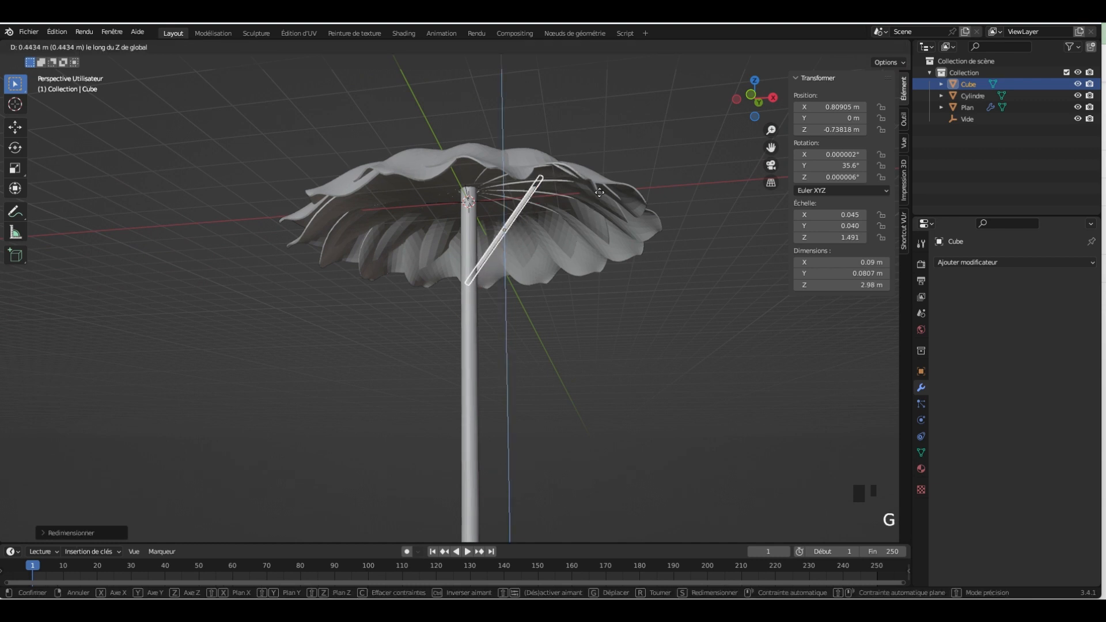
click(600, 195)
key(g)
key(z)
click(597, 202)
middle_drag(596, 204, 636, 195)
key(g)
key(z)
click(588, 291)
click(575, 307)
Apply all transformations to the tilted rod
click(469, 246)
click(476, 251)
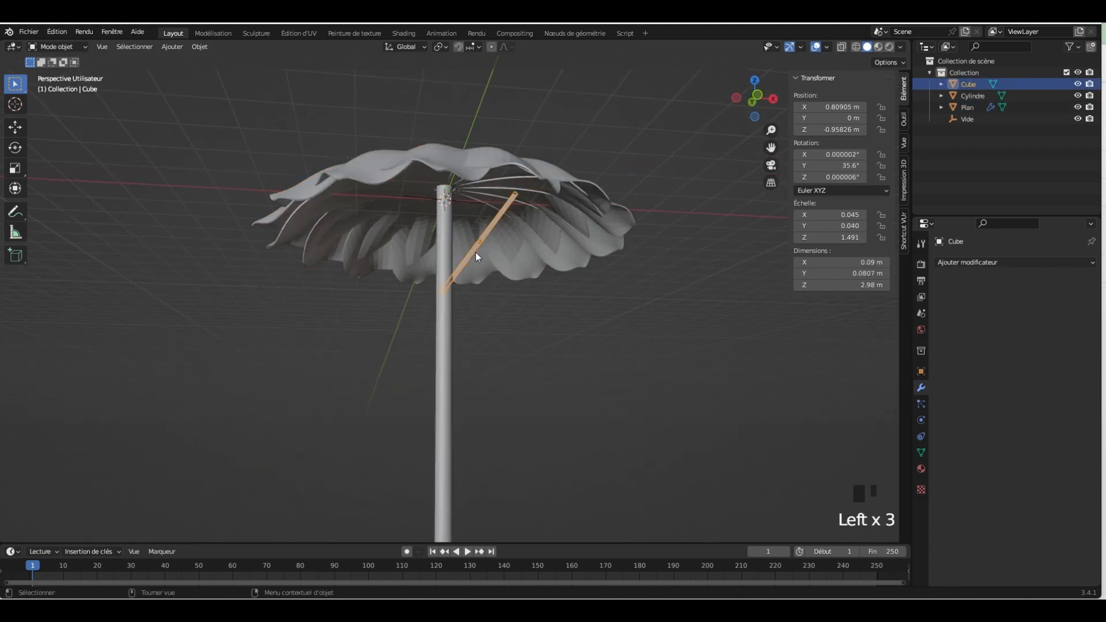
key(ctrl+a)
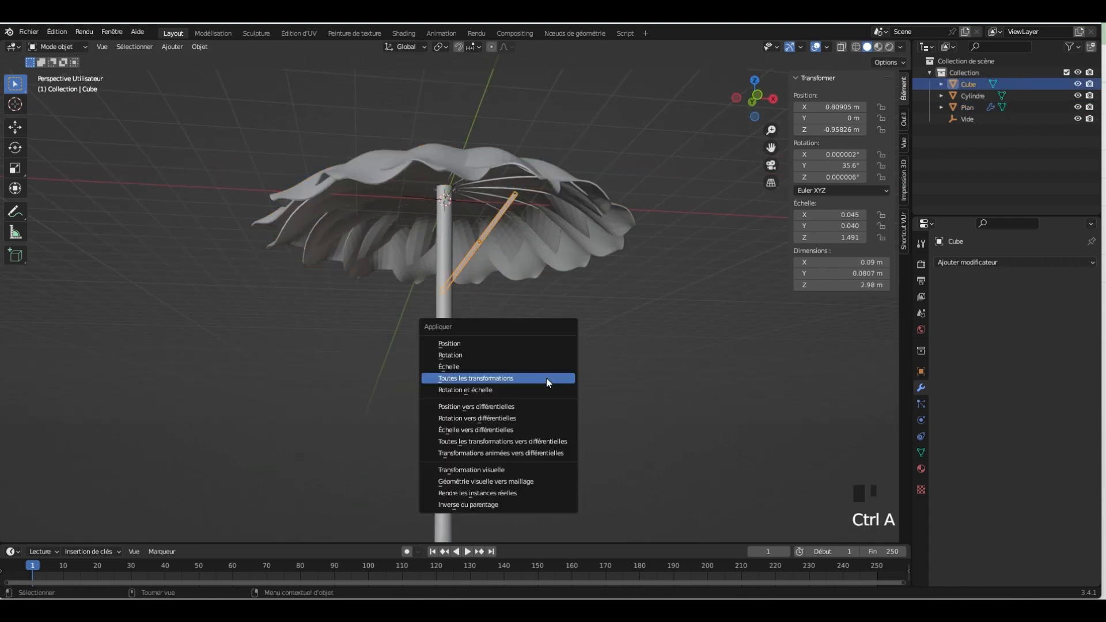
click(546, 378)
mouse_move(547, 378)
middle_down()
mouse_move(562, 347)
mouse_move(558, 364)
middle_up()
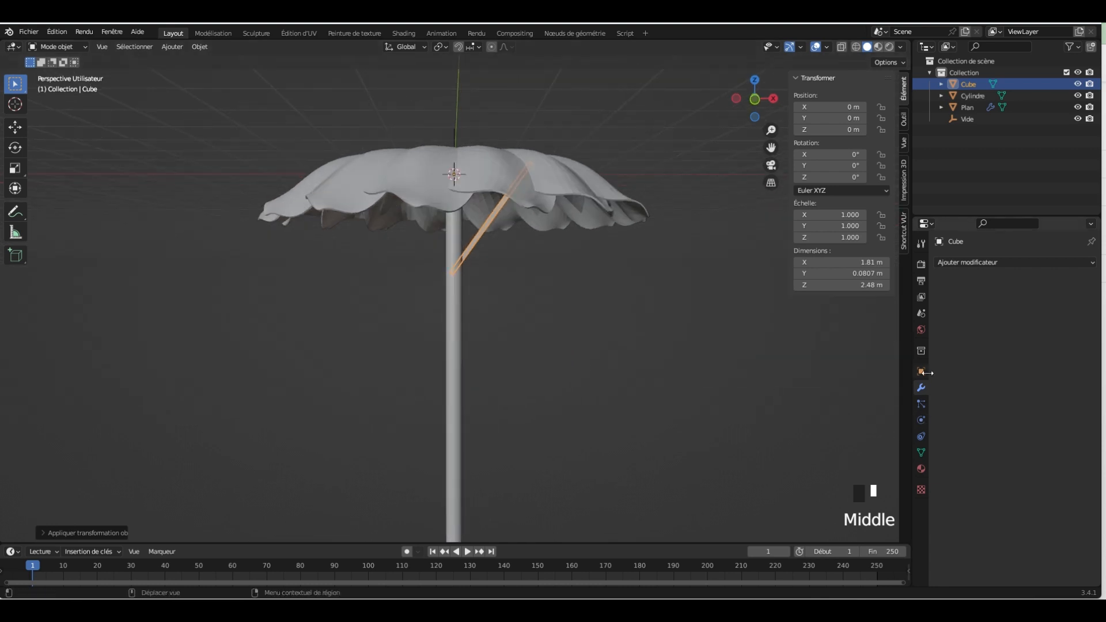
Add an Array (Réseau) modifier to the rod, with relative offset off and the empty Vide as offset object
click(980, 263)
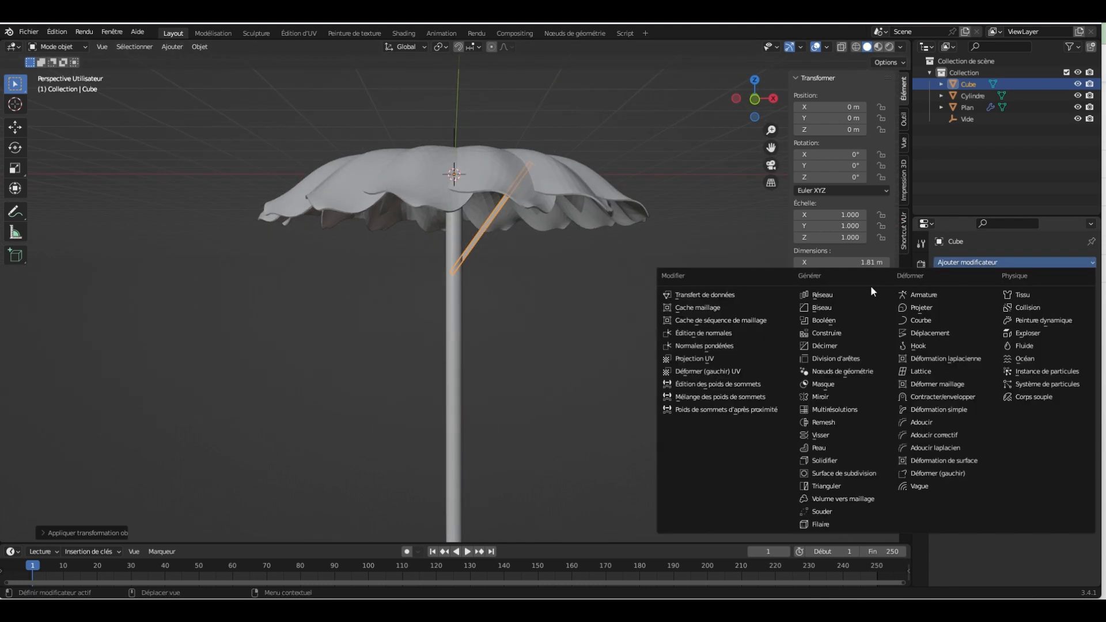
click(837, 294)
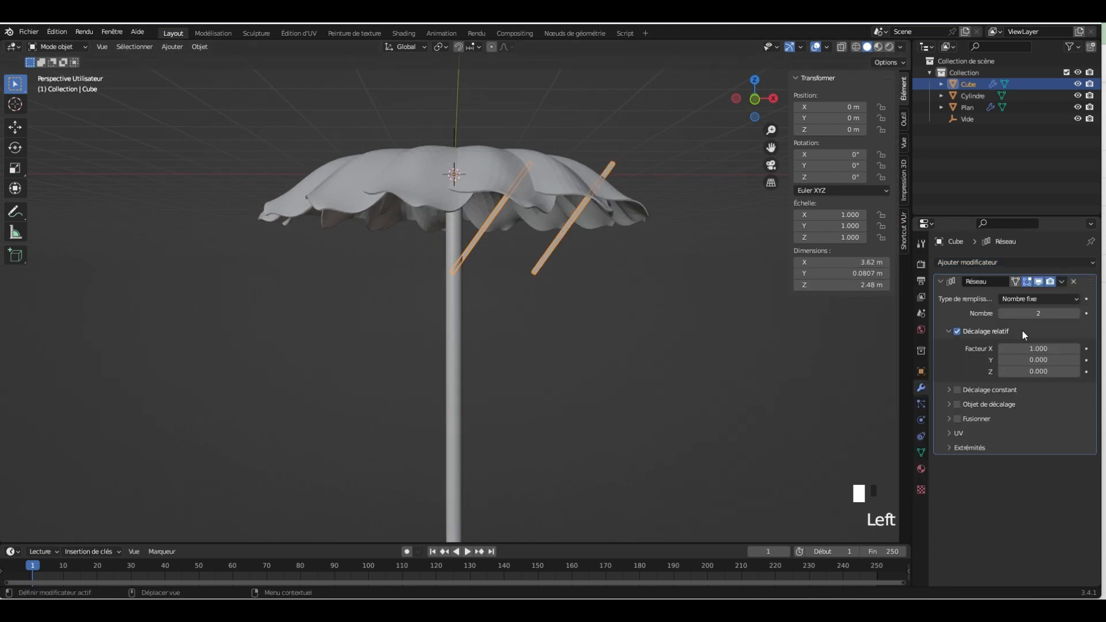
click(957, 332)
click(956, 404)
click(947, 404)
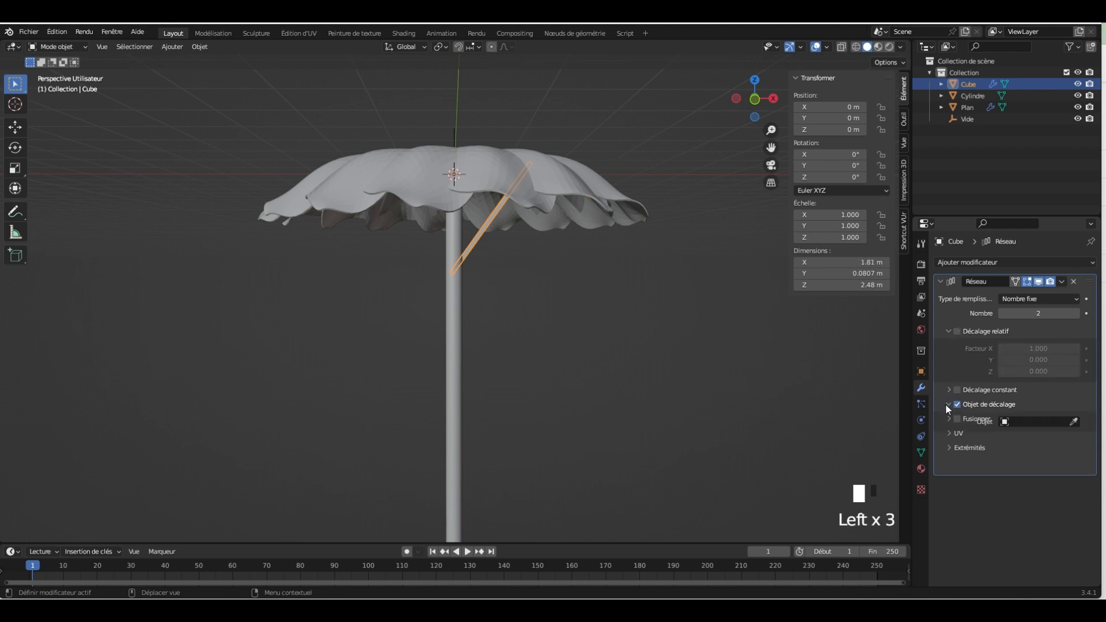
click(1030, 421)
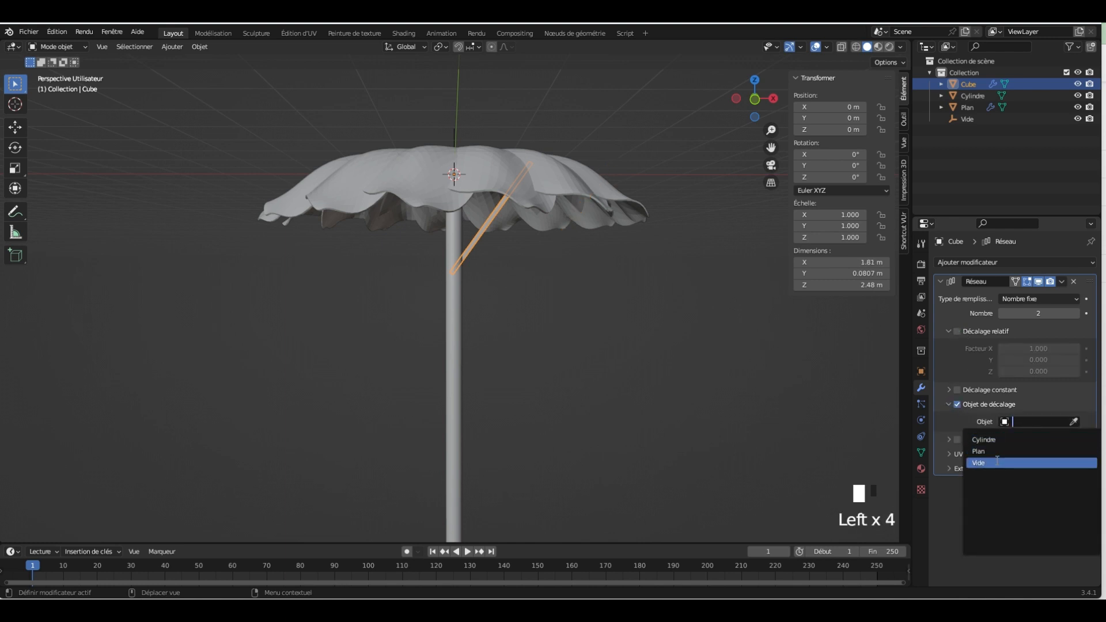
click(994, 459)
Set the rod array's count to 8 so the braces surround the pole
middle_drag(628, 322, 614, 282)
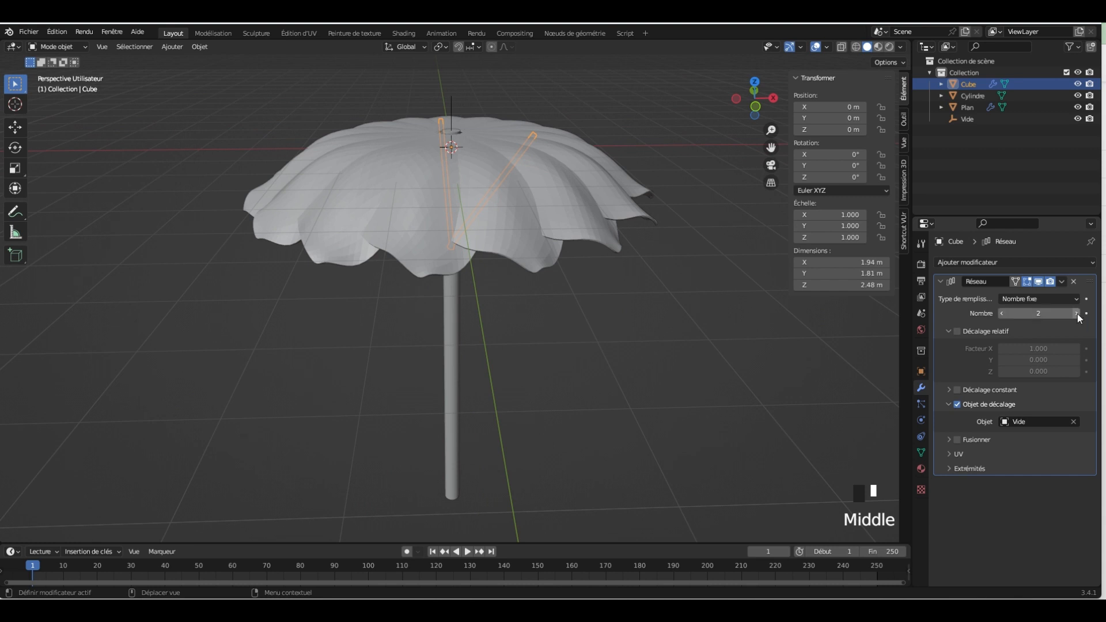
middle_drag(527, 264, 913, 282)
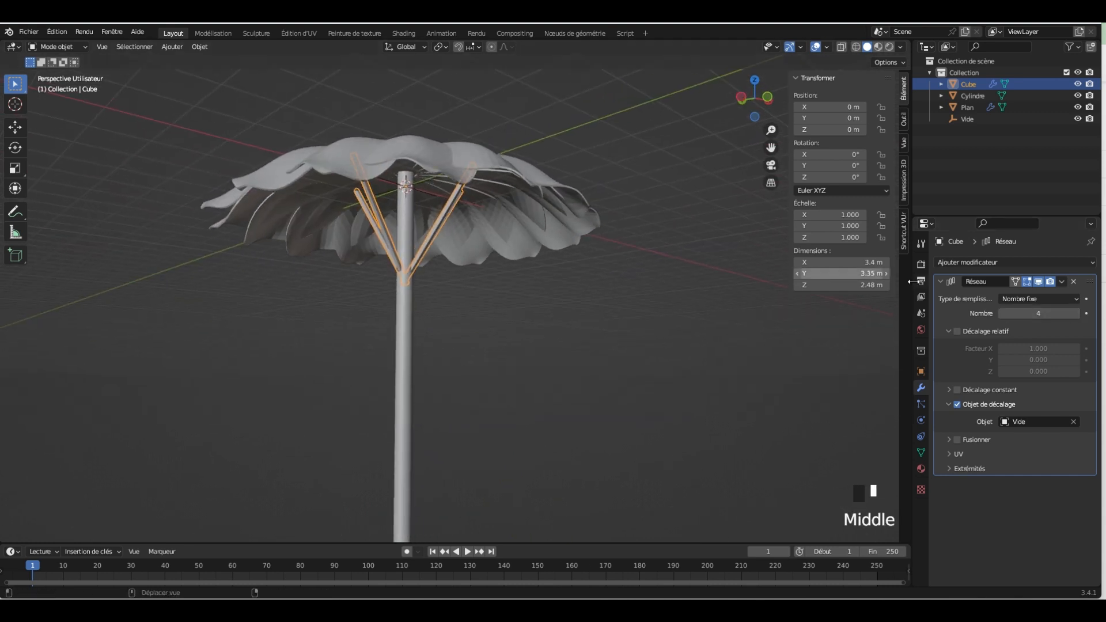
click(1077, 313)
middle_drag(663, 271, 346, 242)
click(1077, 314)
middle_drag(749, 270, 632, 343)
key(Tab)
click(664, 328)
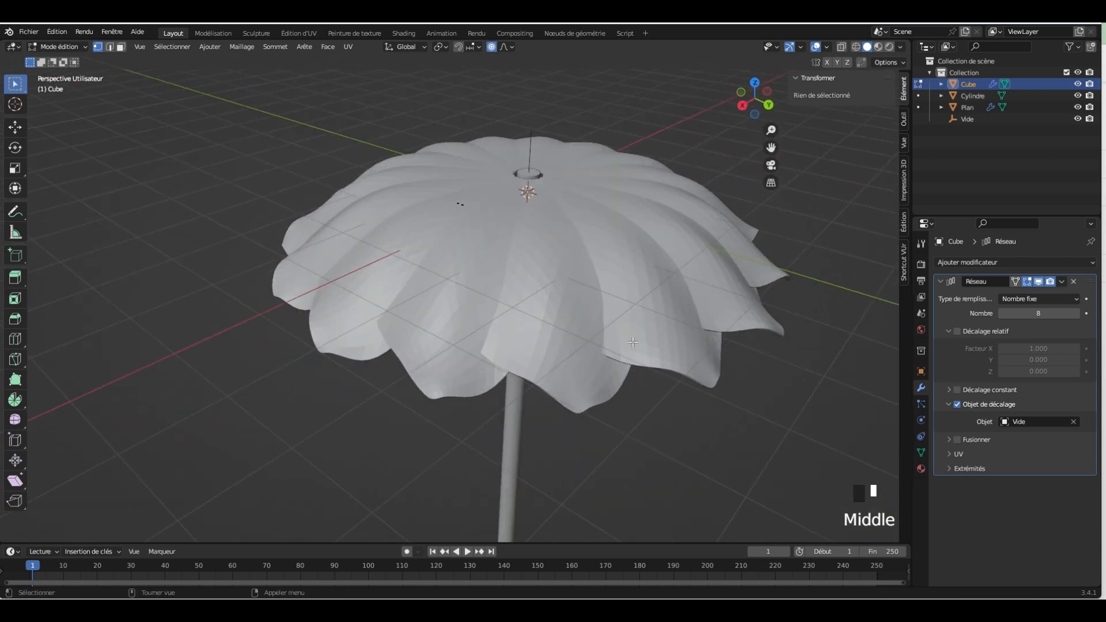
click(68, 47)
click(68, 60)
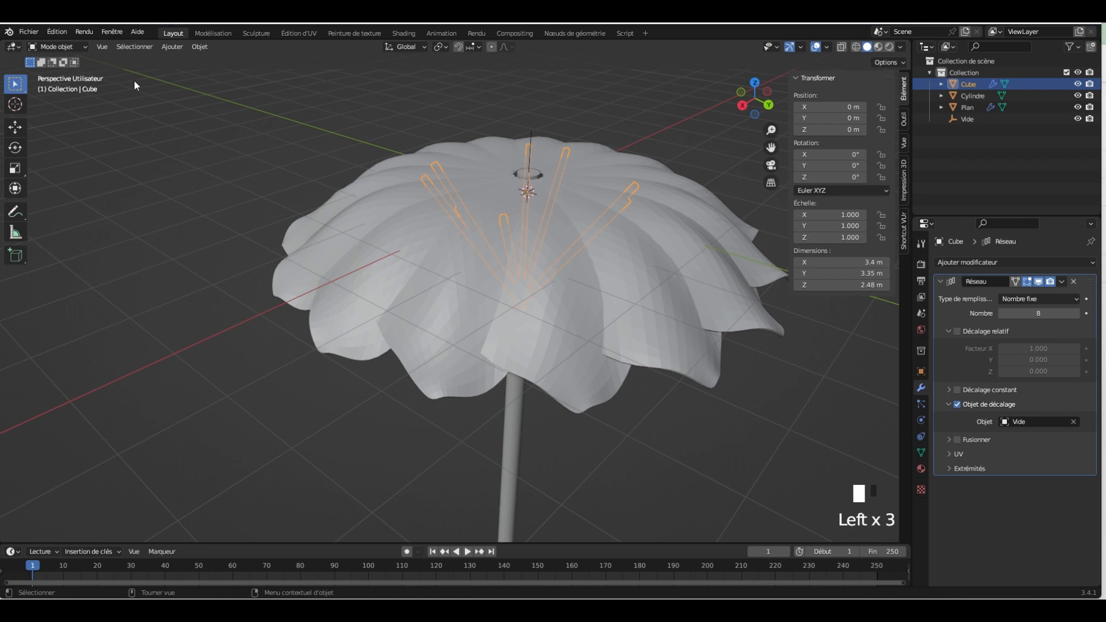
click(716, 278)
key(g)
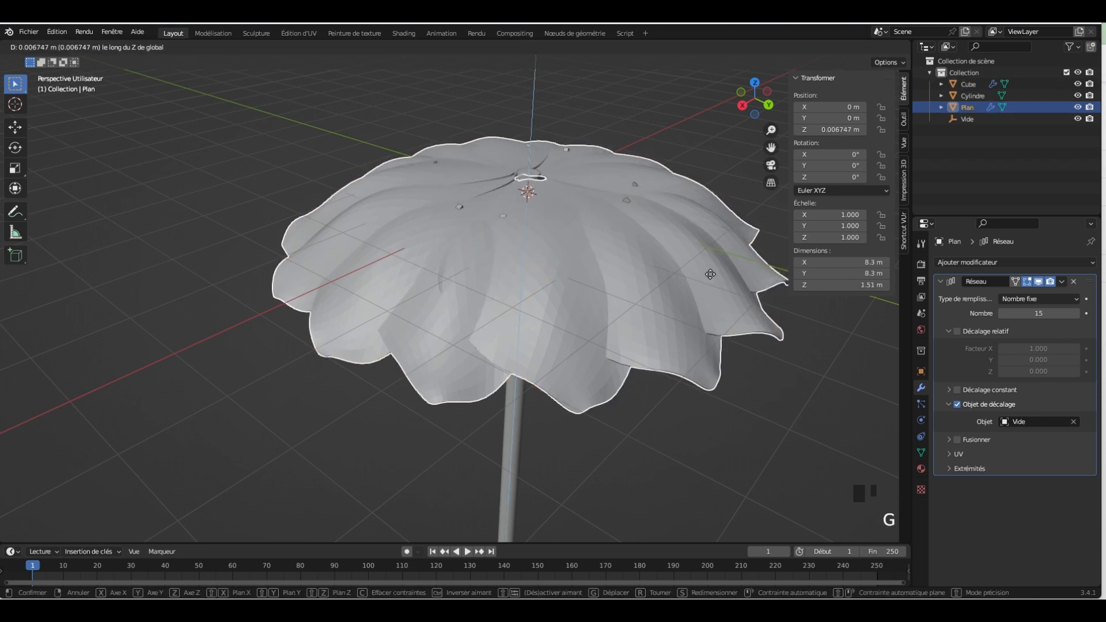
key(Escape)
Move the inner edge of the canopy blade to the central axis by setting its X and Y position to 0 m
scroll(565, 205, up, 3)
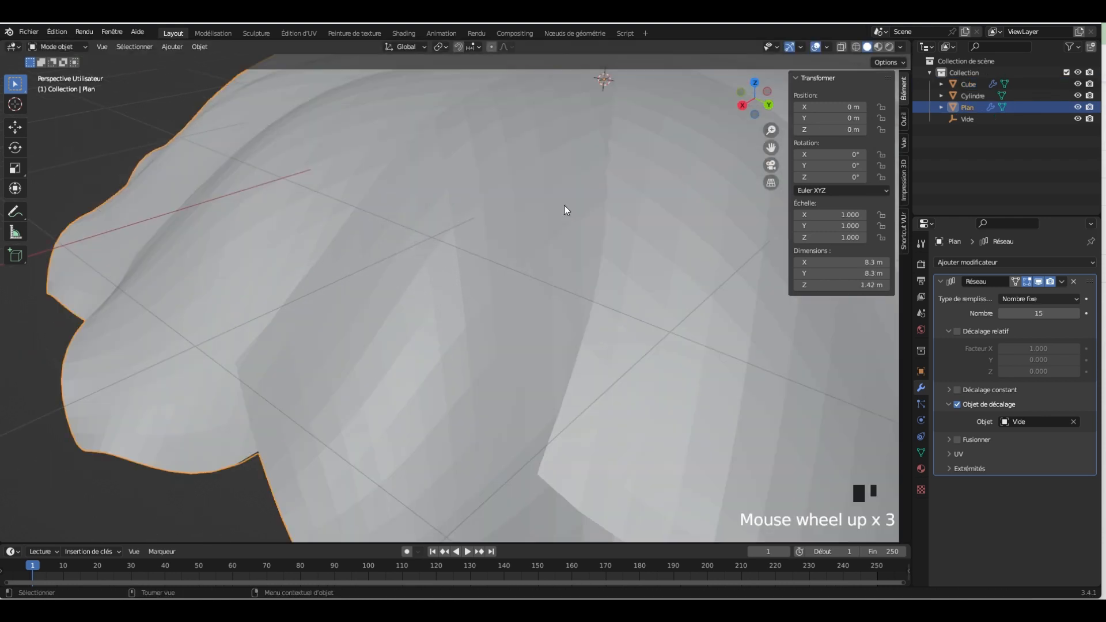
shift+middle_drag(565, 205, 497, 335)
key(Tab)
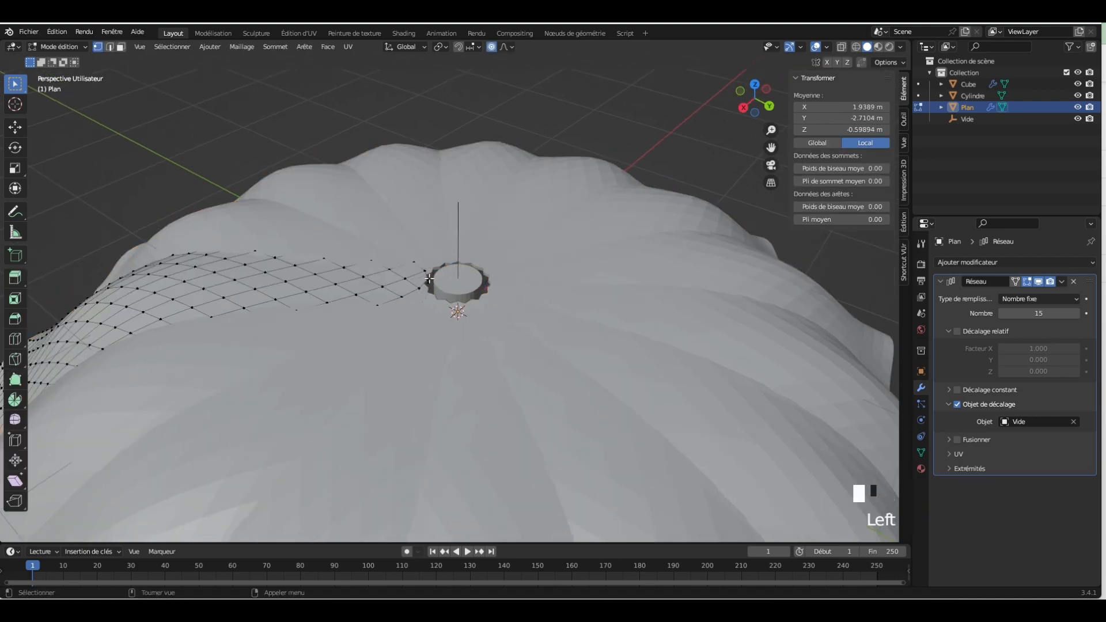
click(430, 279)
middle_drag(429, 279, 576, 404)
scroll(589, 414, up, 2)
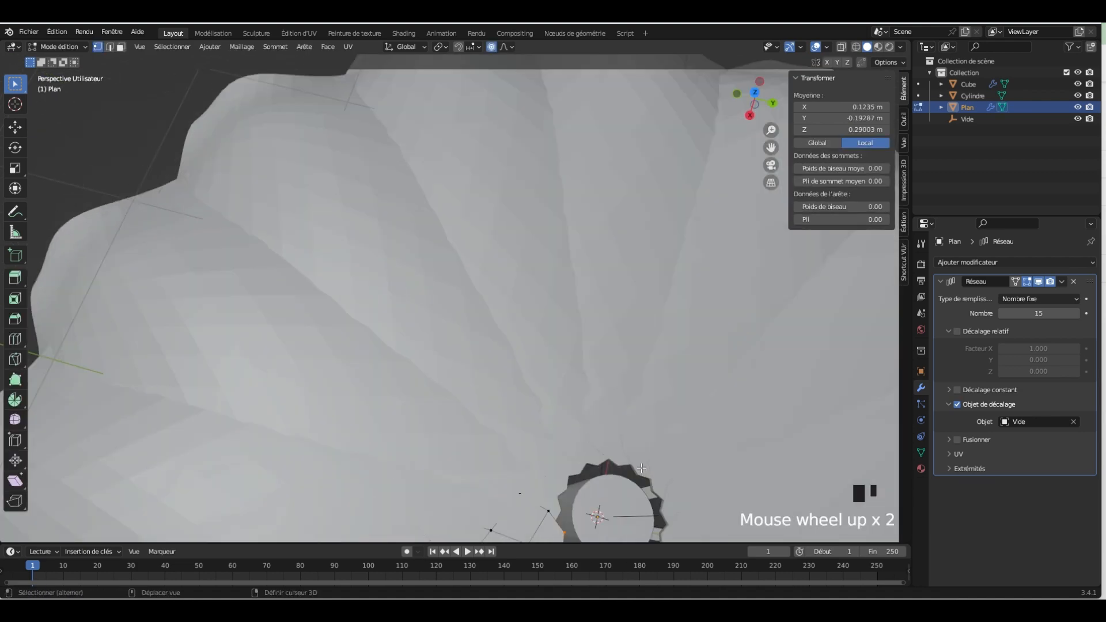
key(shift+z)
key(KP_7)
shift+middle_drag(651, 219, 506, 378)
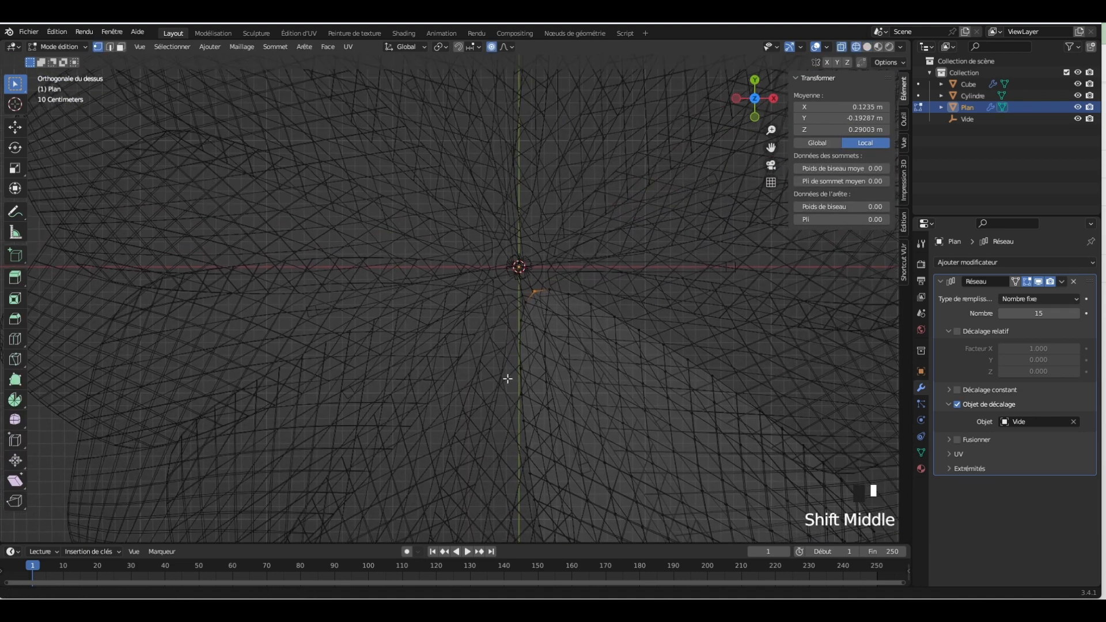
scroll(534, 300, up, 2)
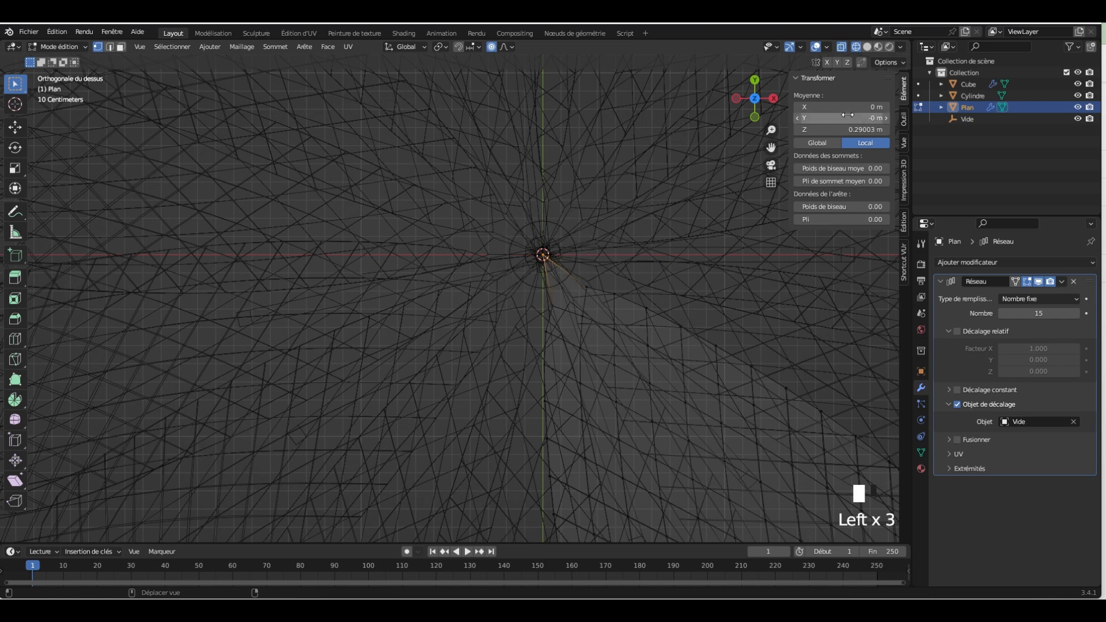
click(868, 47)
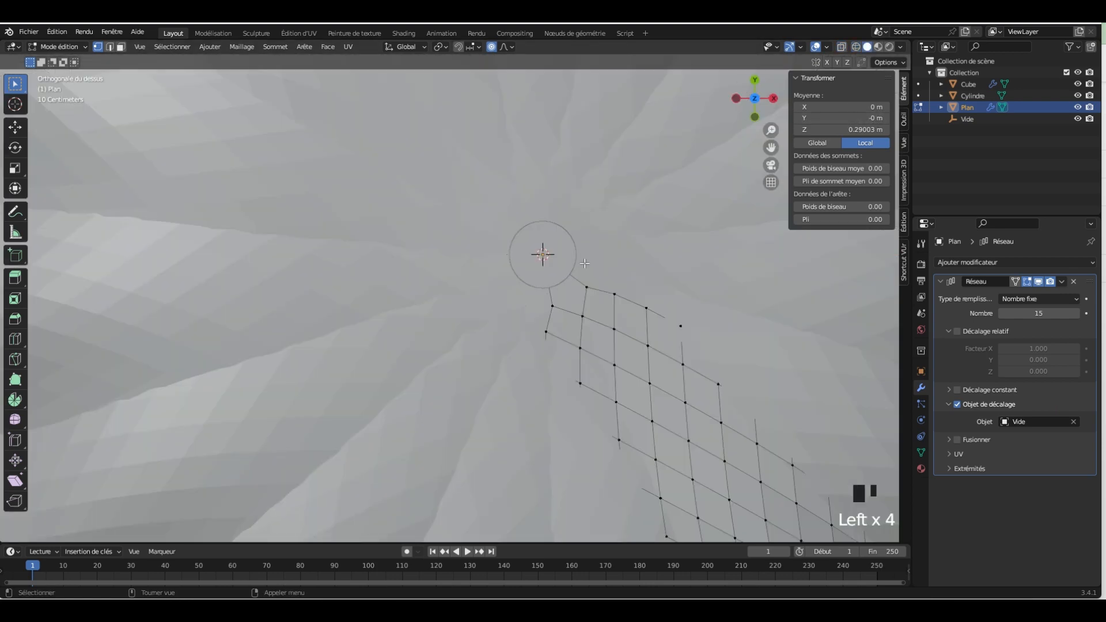
scroll(585, 264, down, 2)
key(Tab)
Select the pole from beneath the canopy and enter its Edit Mode
scroll(598, 275, down, 1)
middle_drag(598, 275, 555, 171)
scroll(585, 190, down, 1)
scroll(554, 171, down, 2)
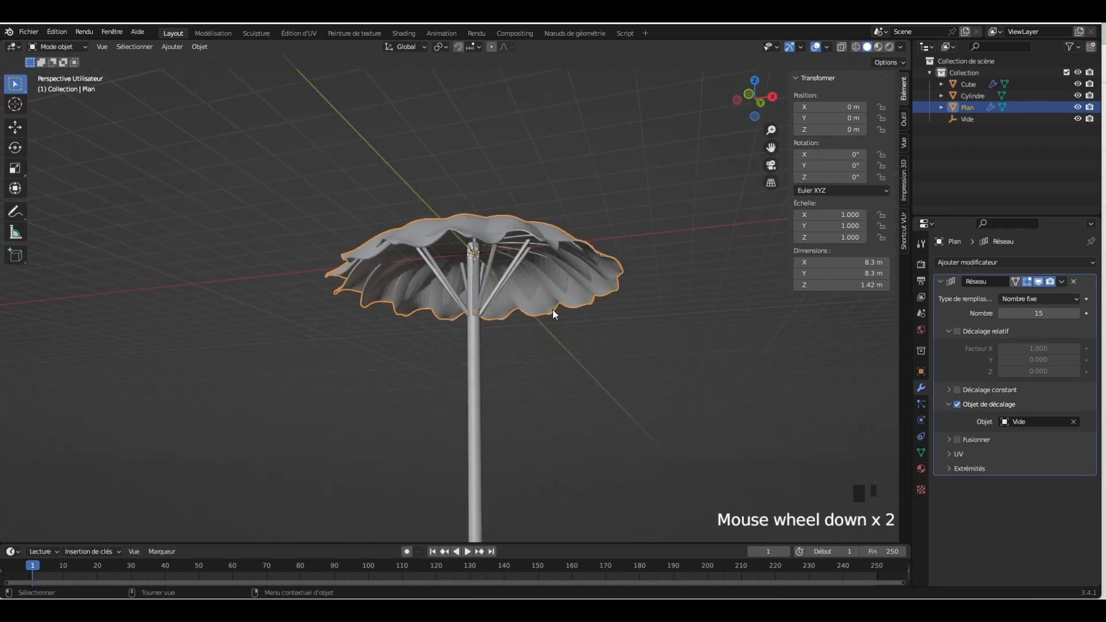
shift+middle_drag(549, 366, 511, 308)
key(Tab)
key(Tab)
click(434, 400)
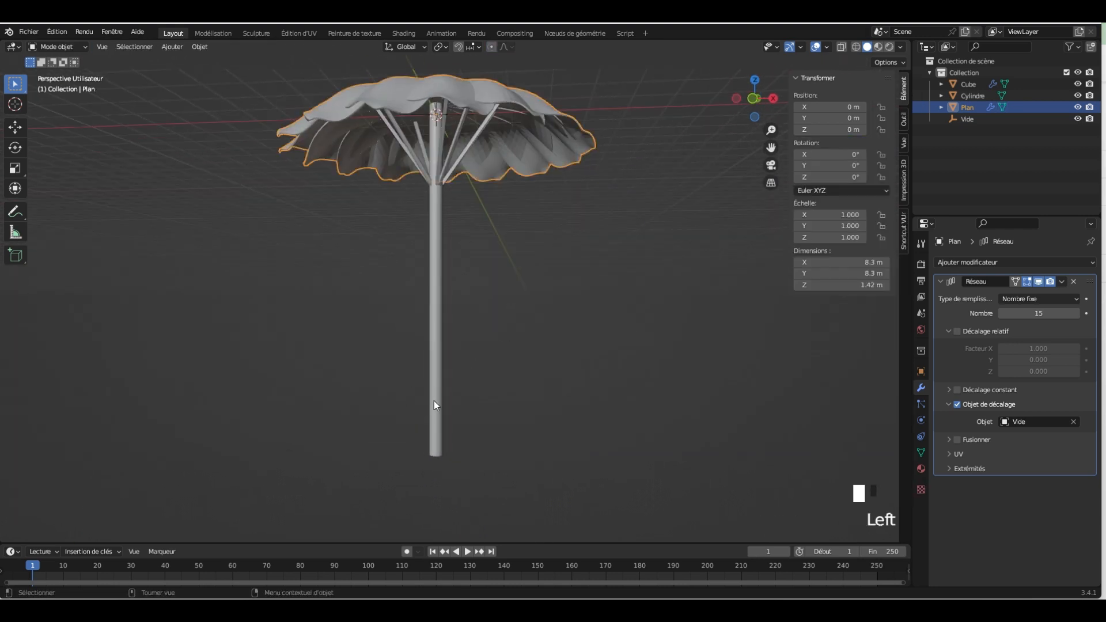
key(Tab)
drag(368, 389, 467, 464)
key(g)
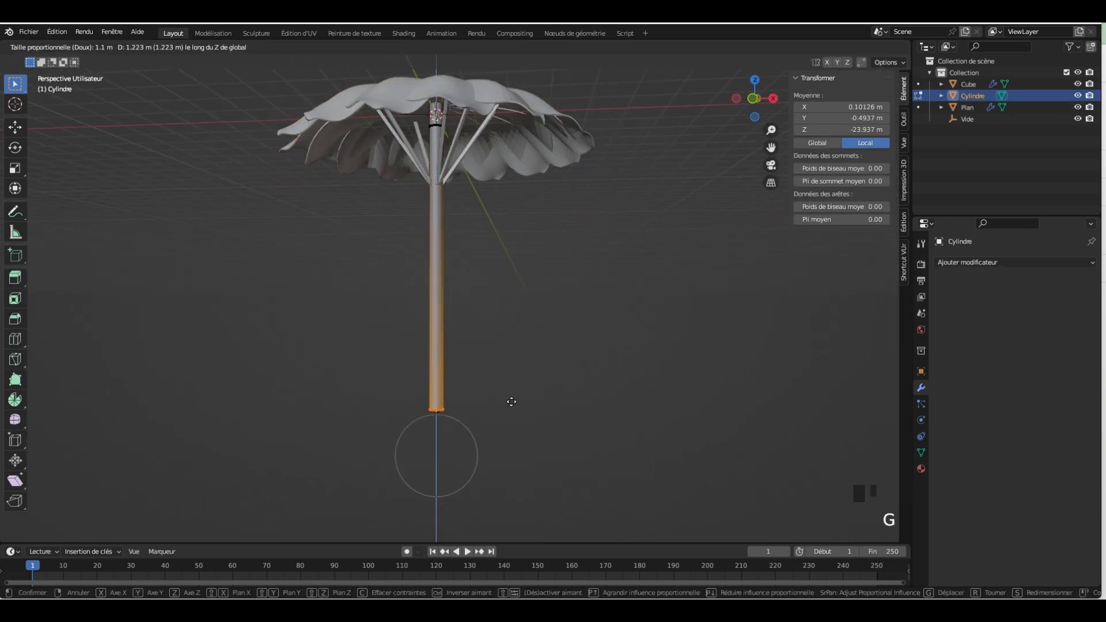
right_click(497, 326)
Raise all the vertices at the pole's lower end along the Z axis to about local Z -13.9 m
key(shift+z)
drag(362, 384, 610, 545)
key(shift+z)
key(g)
click(518, 247)
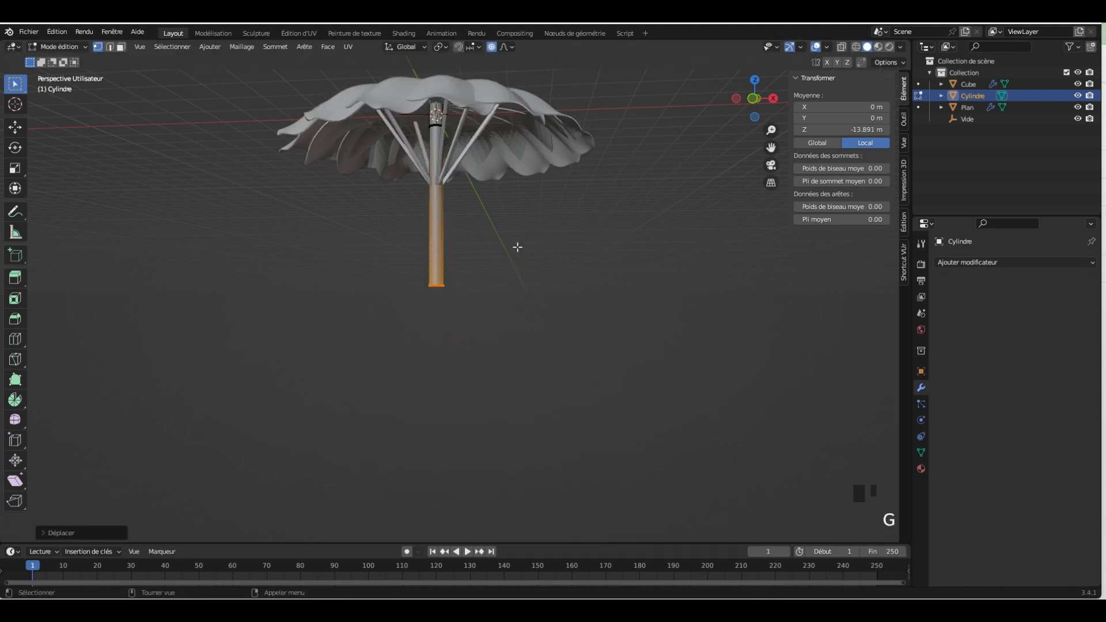
Extrude the pole's lower end downward about 2.5 m and scale the new ring slightly
key(e)
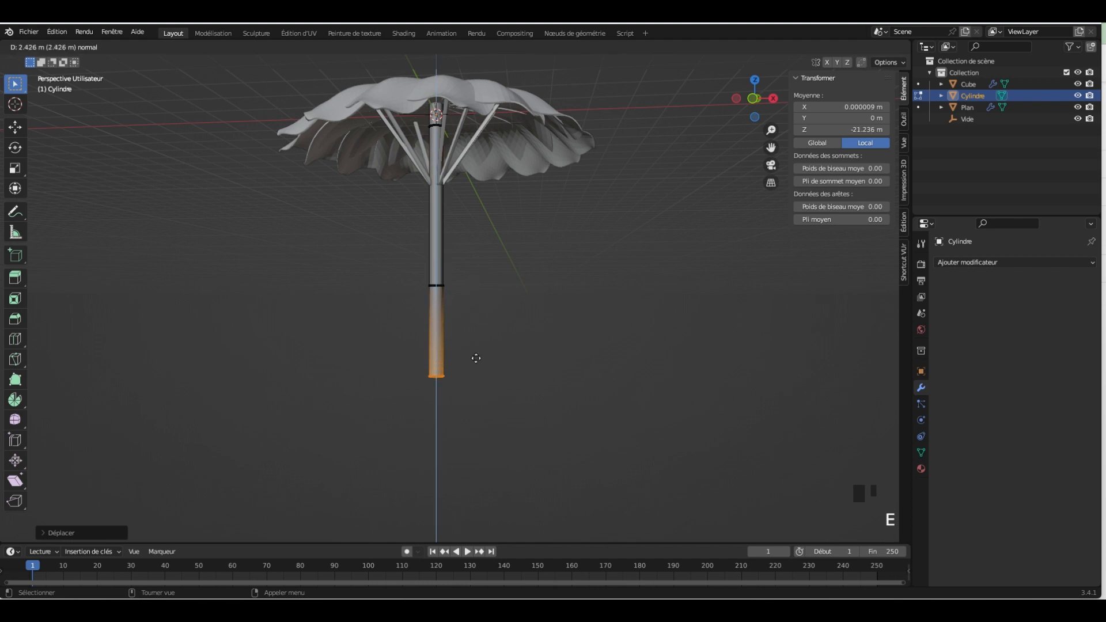
click(475, 378)
key(s)
click(487, 373)
Extrude the pole to about local Z -25.05 m, flare its end outward, and extrude a short collar to about Z -25.57 m
key(e)
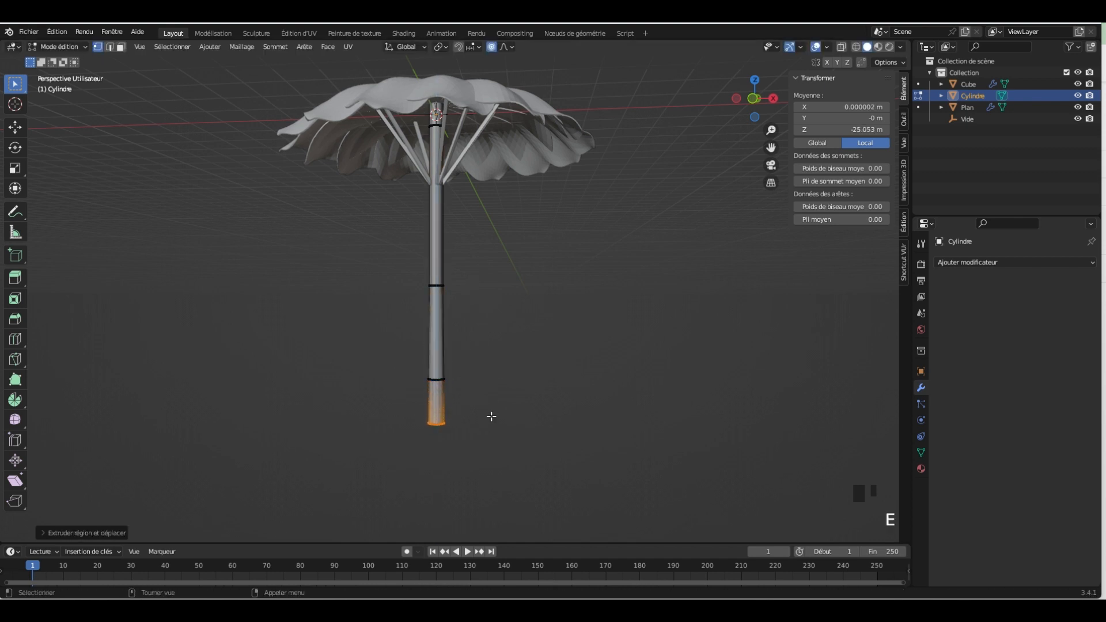
click(492, 415)
key(s)
click(512, 417)
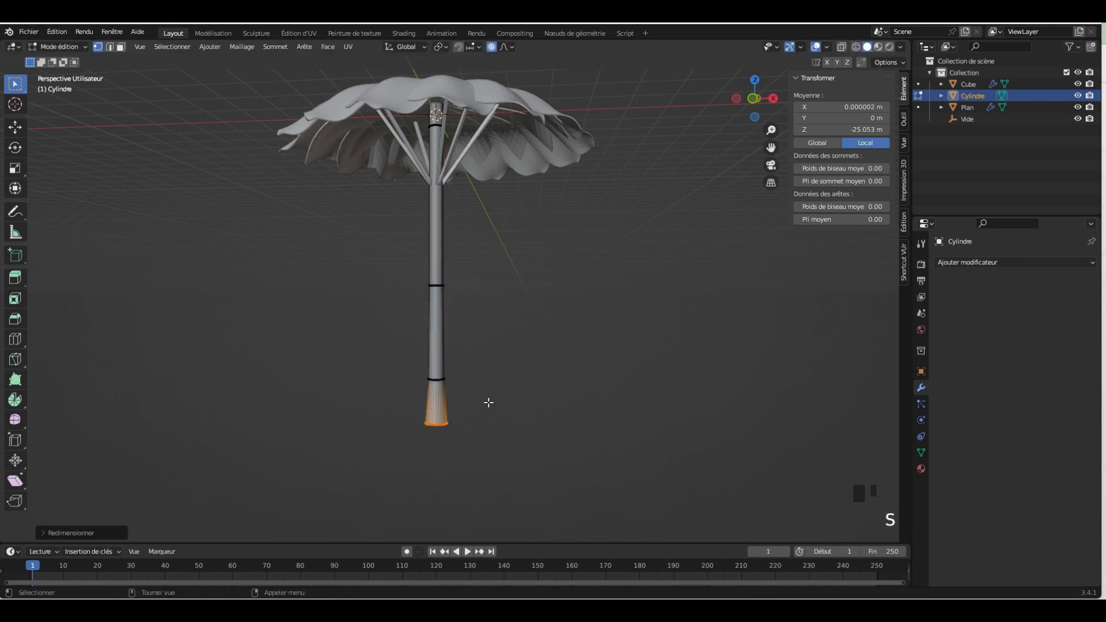
key(e)
click(489, 408)
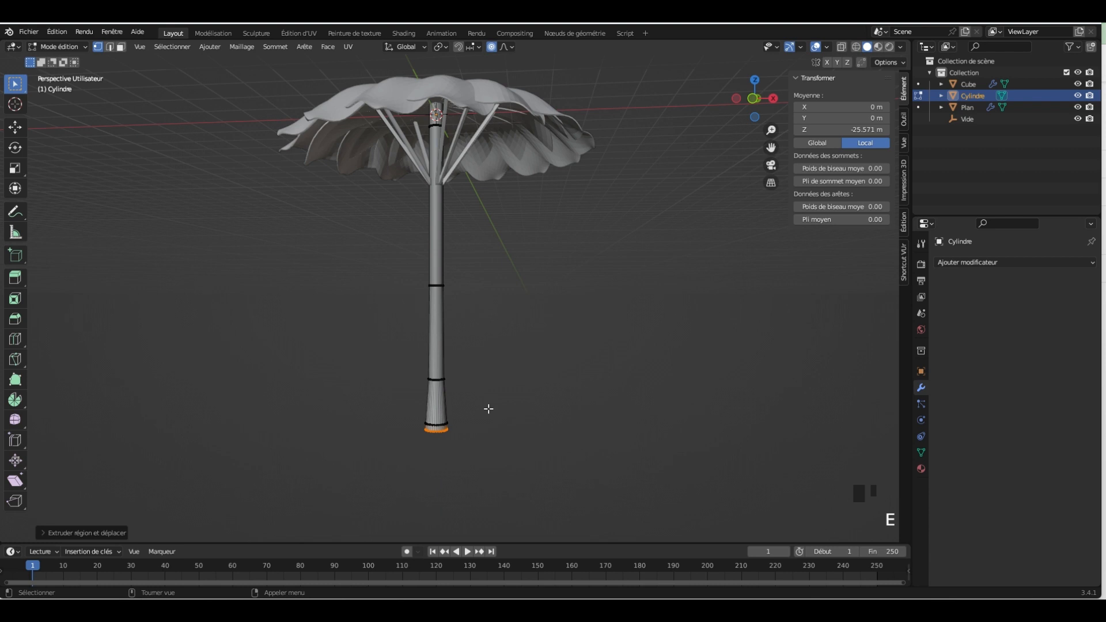
Extrude and scale the collar's end into a wide disc about 4.67 m across, extrude its thickness, and return to Object Mode
key(e)
key(s)
key(e)
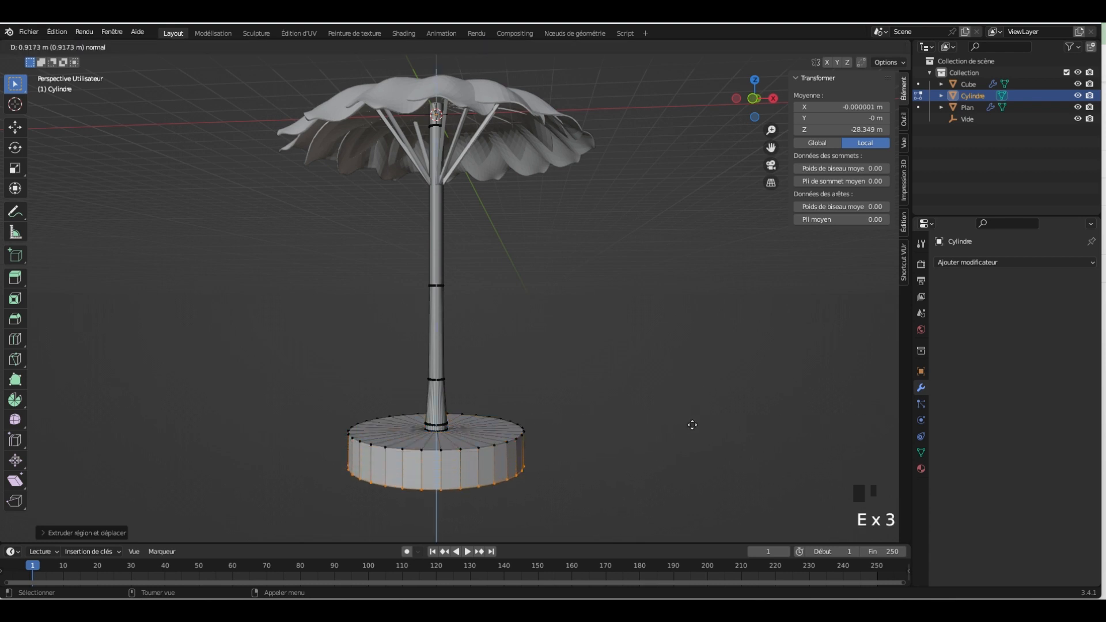
click(685, 399)
key(Tab)
scroll(663, 363, down, 4)
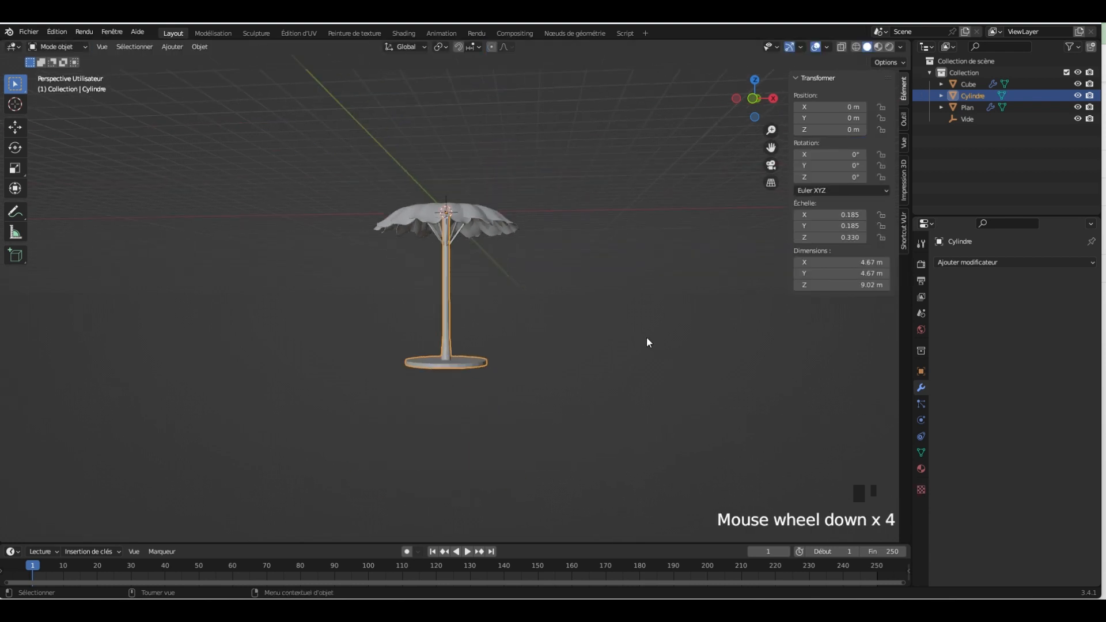
middle_drag(646, 337, 607, 353)
scroll(469, 284, up, 4)
middle_drag(471, 288, 515, 214)
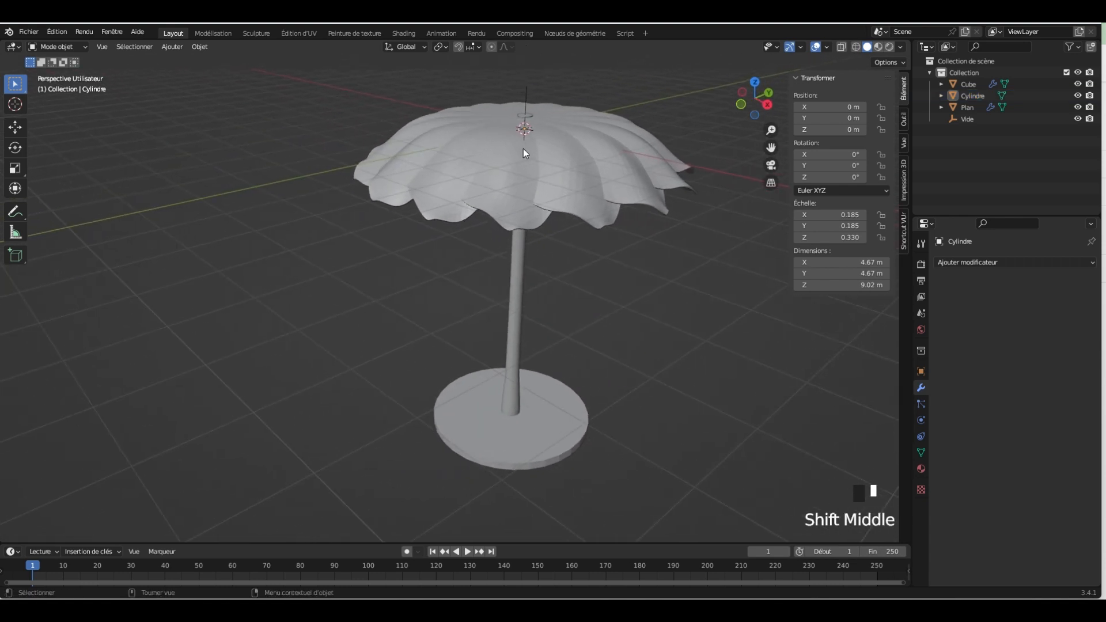